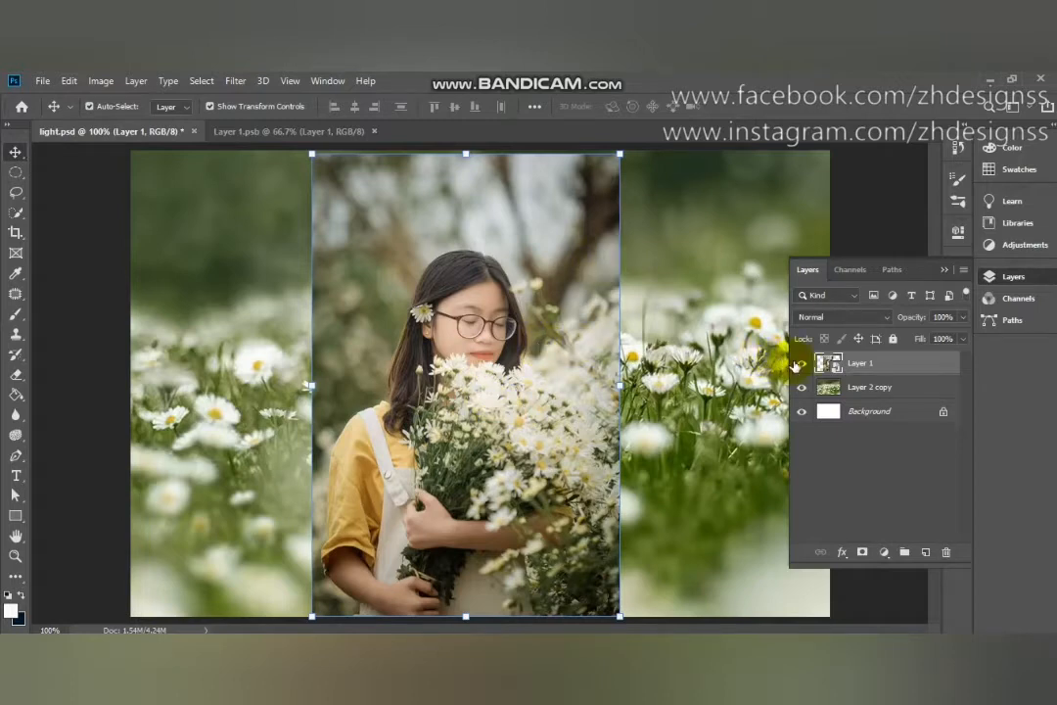
Toggle Layer 1's visibility to inspect the background beneath it, and open Layer 1's smart object contents for editing
{"action": "left_click", "coordinate": [798, 364]}
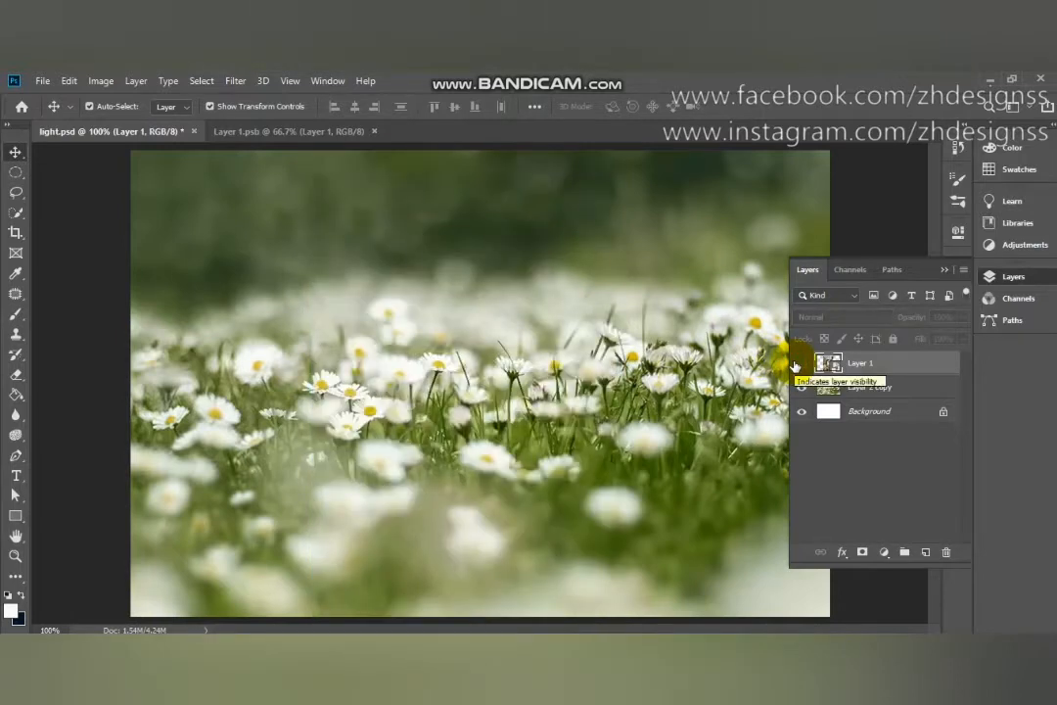
{"action": "left_click", "coordinate": [799, 364]}
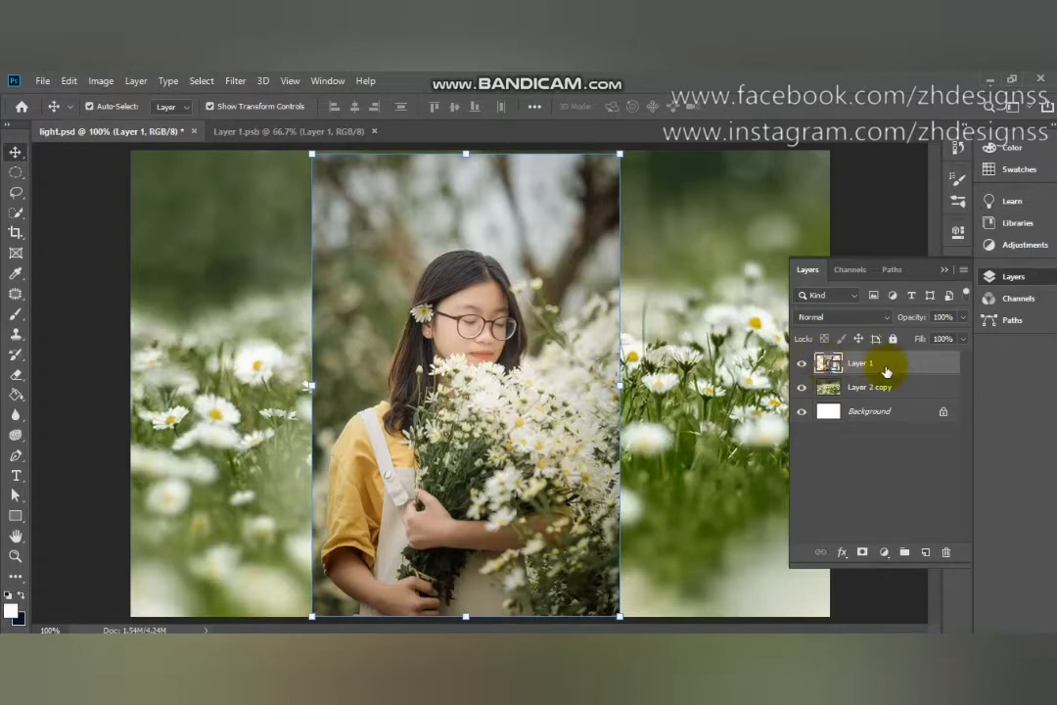
{"action": "double_click", "coordinate": [833, 364]}
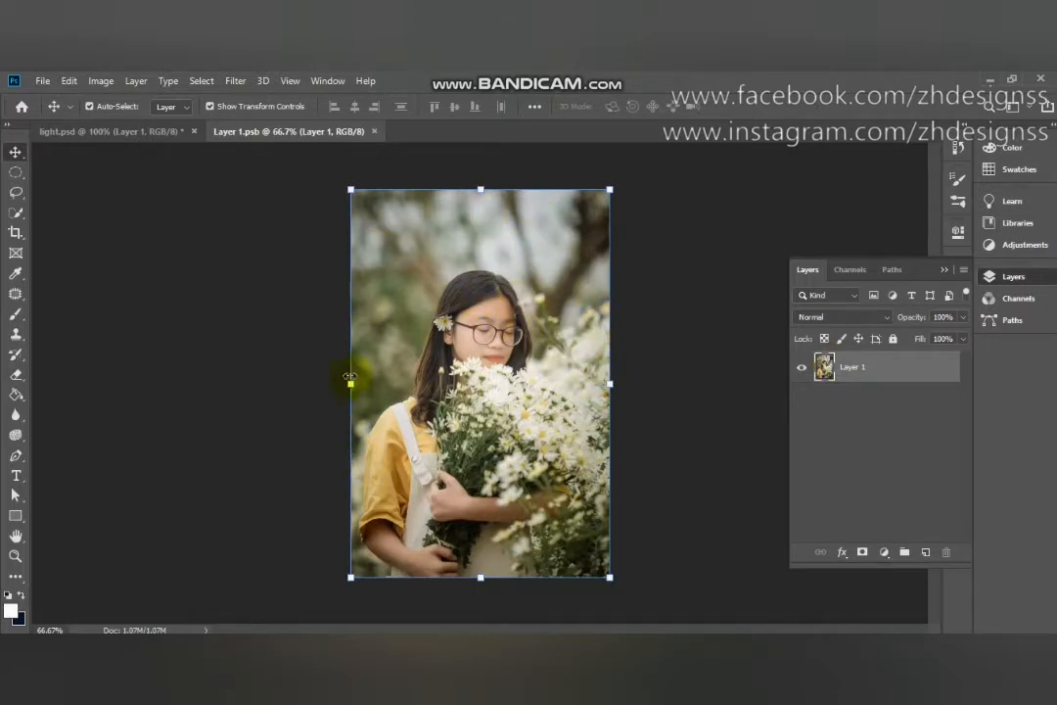
Create an automatic subject selection around the girl in Layer 1.psb
{"action": "left_click", "coordinate": [16, 213]}
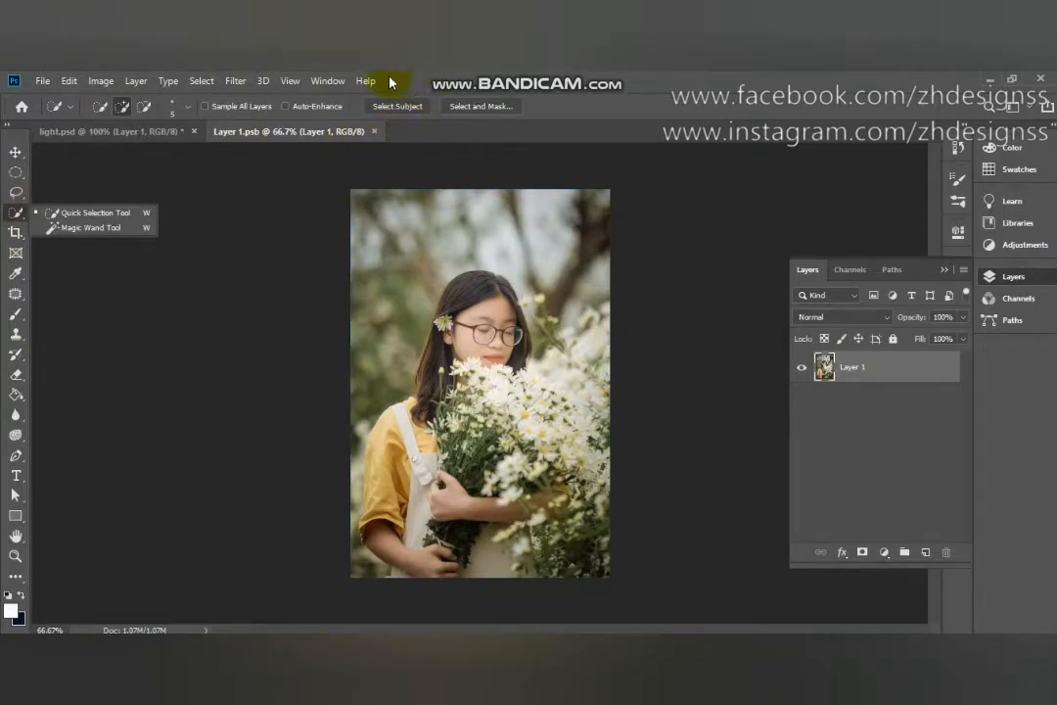
{"action": "left_click", "coordinate": [203, 80]}
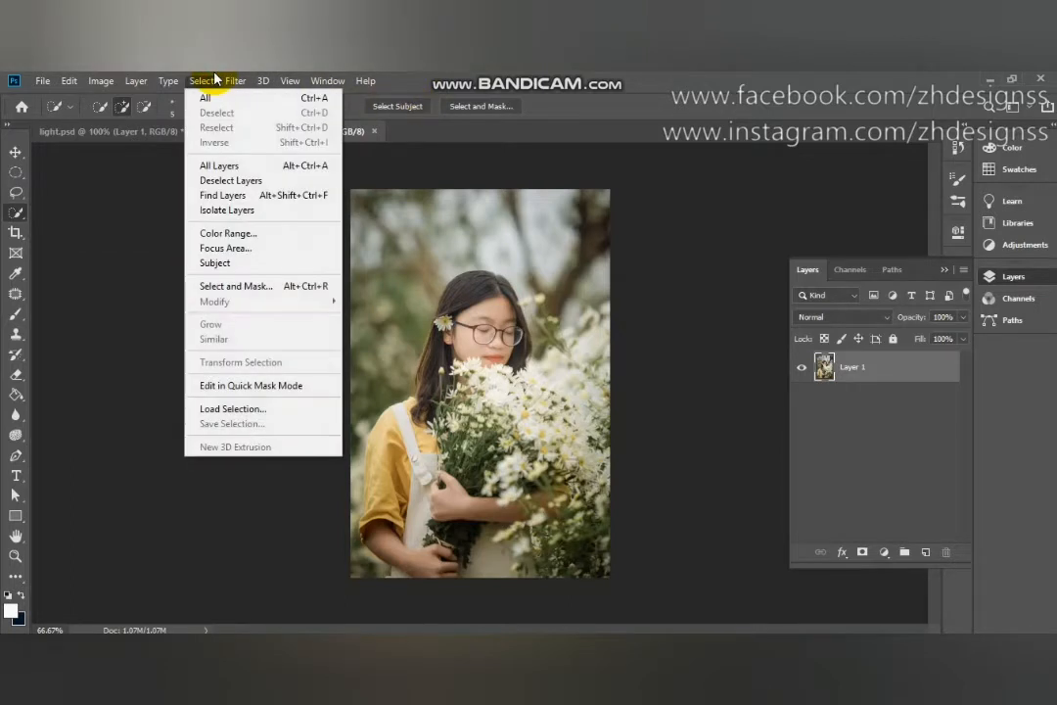
{"action": "left_click", "coordinate": [280, 264]}
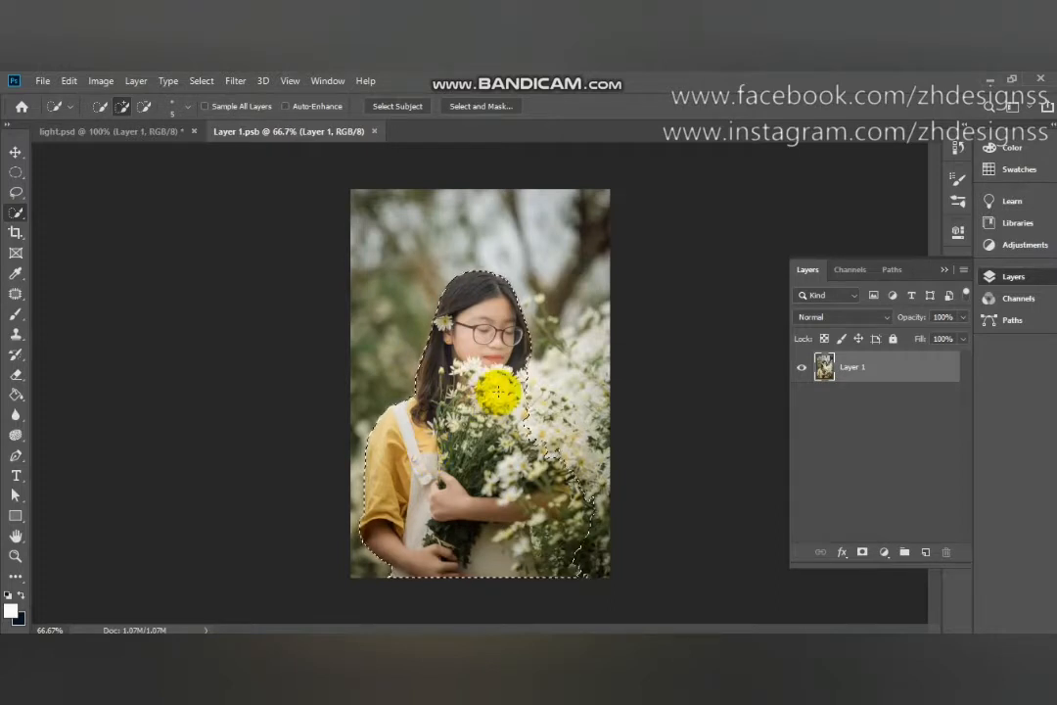
Extend the selection over the rest of the daisy bouquet to the photo's edge, using Quick Selection with a size 30 brush
{"action": "key", "text": "bracketright"}
{"action": "key", "text": "bracketright"}
{"action": "scroll", "coordinate": [500, 395], "scroll_direction": "up", "scroll_amount": 2}
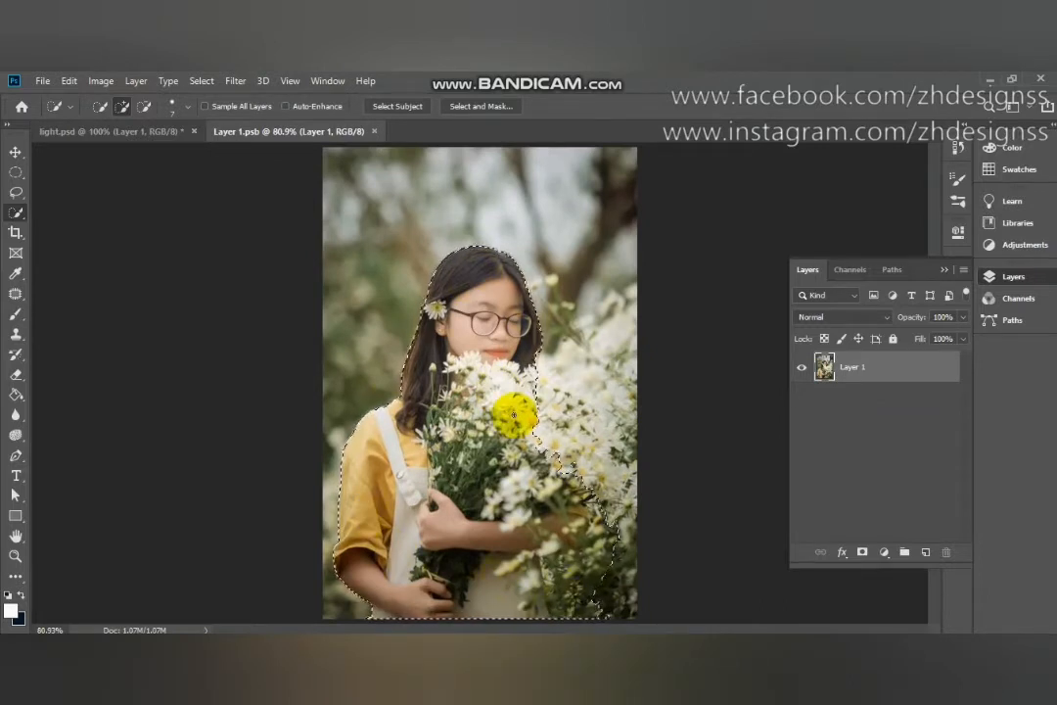
{"action": "key", "text": "bracketright"}
{"action": "key", "text": "bracketright"}
{"action": "key", "text": "bracketright"}
{"action": "key", "text": "bracketright"}
{"action": "key", "text": "bracketright"}
{"action": "key", "text": "bracketright"}
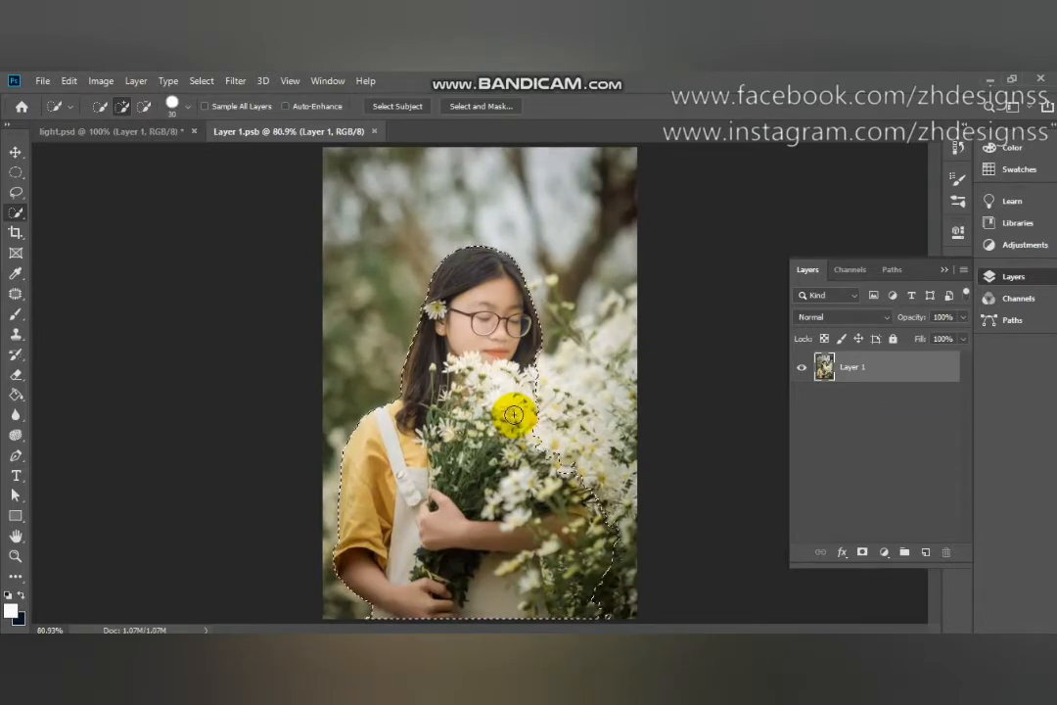
{"action": "left_click_drag", "start_coordinate": [517, 408], "coordinate": [528, 385]}
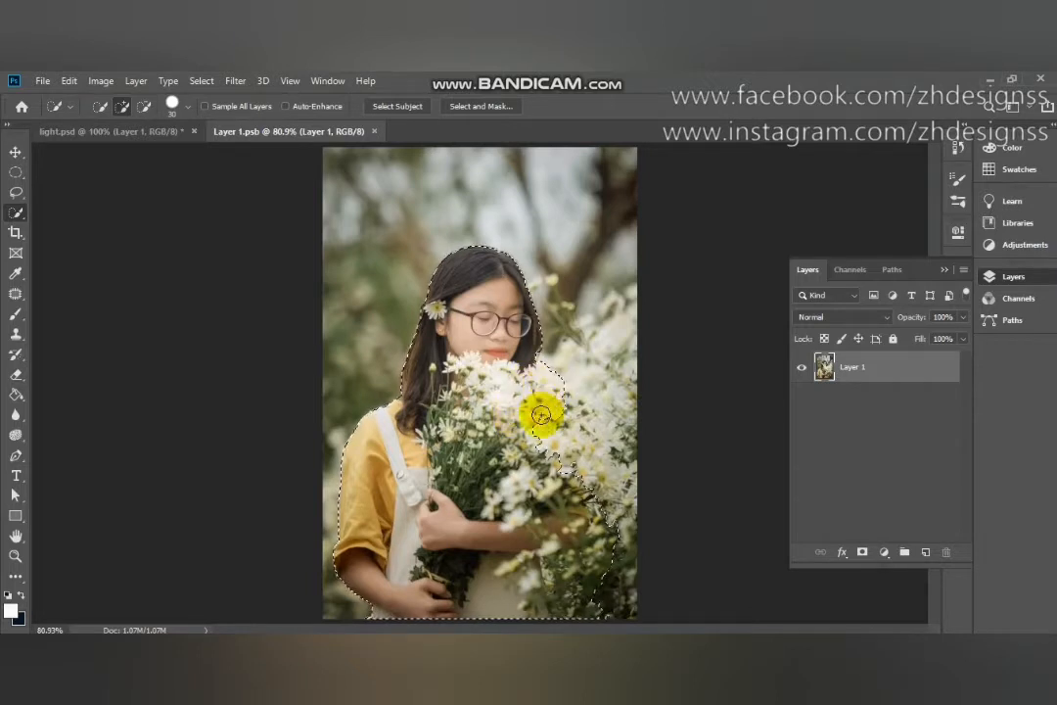
{"action": "left_click_drag", "start_coordinate": [550, 440], "coordinate": [586, 460]}
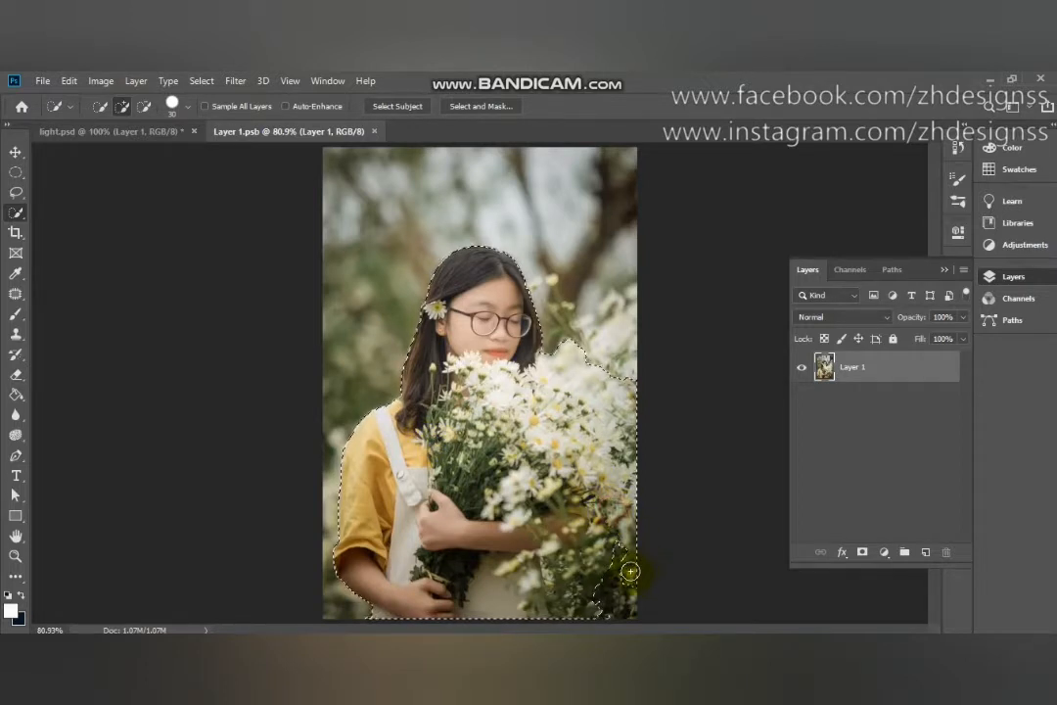
{"action": "left_click_drag", "start_coordinate": [630, 571], "coordinate": [616, 586]}
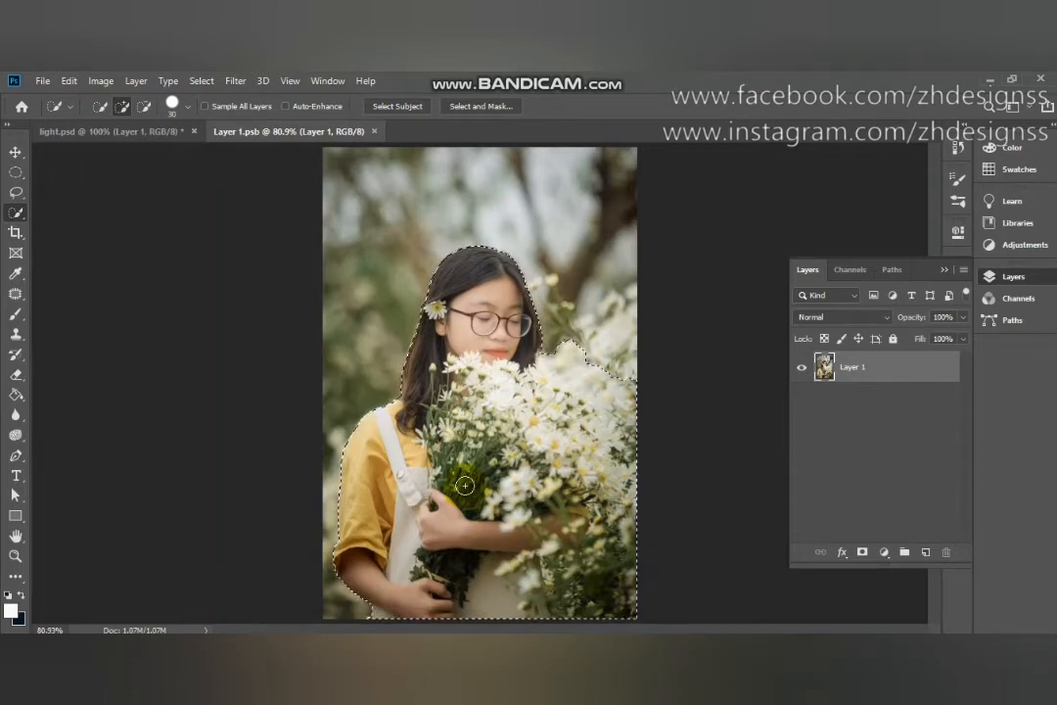
Mask out the background of Layer 1 from the selection and add a new empty layer above it
{"action": "left_click", "coordinate": [863, 554]}
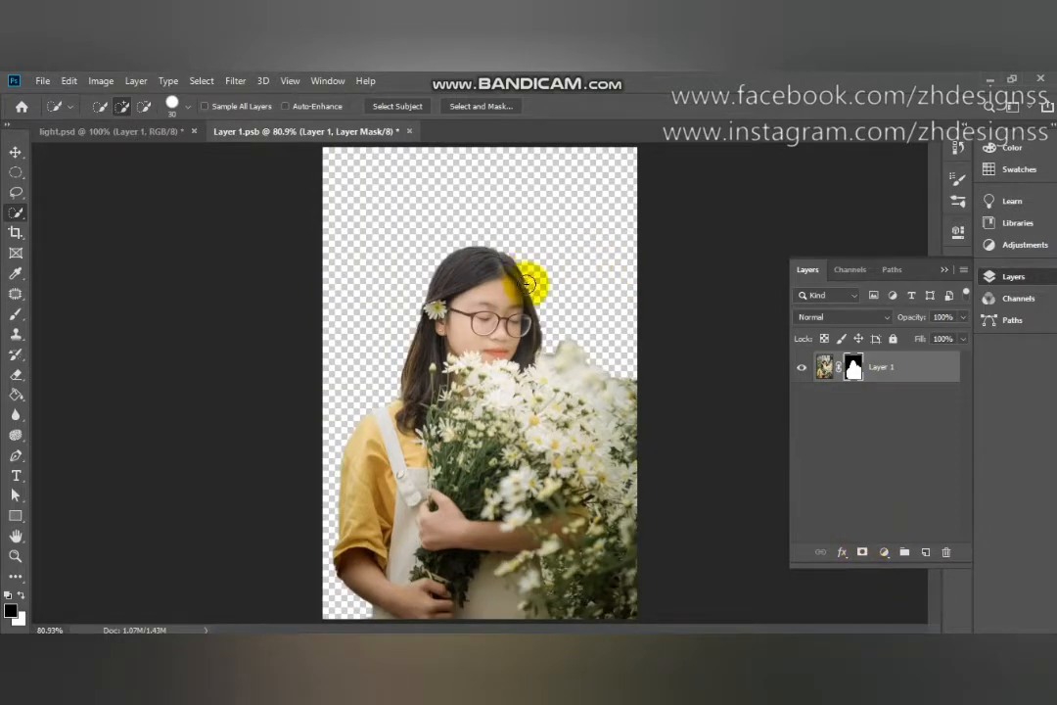
{"action": "scroll", "coordinate": [524, 296], "scroll_direction": "up", "scroll_amount": 4}
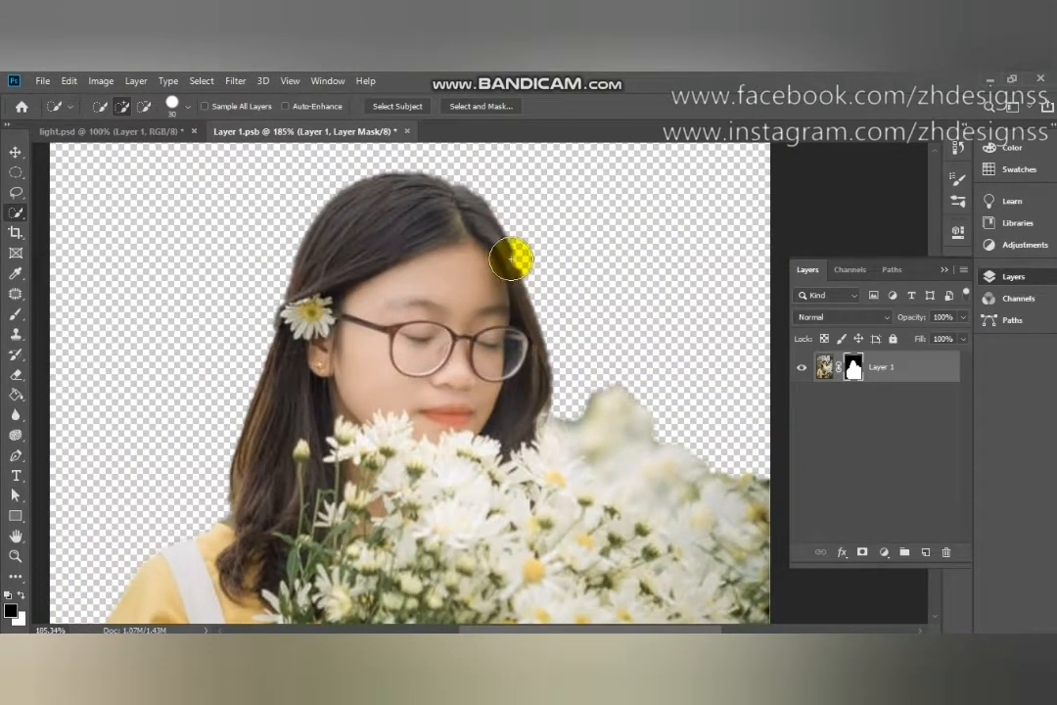
{"action": "key", "text": "x"}
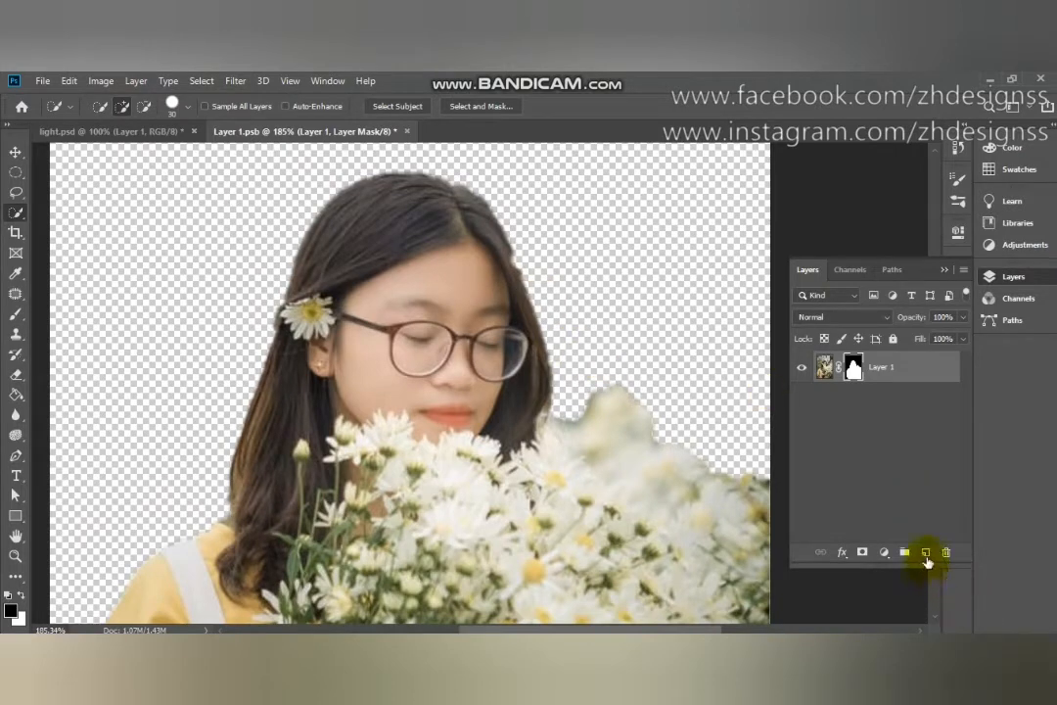
{"action": "left_click", "coordinate": [926, 554]}
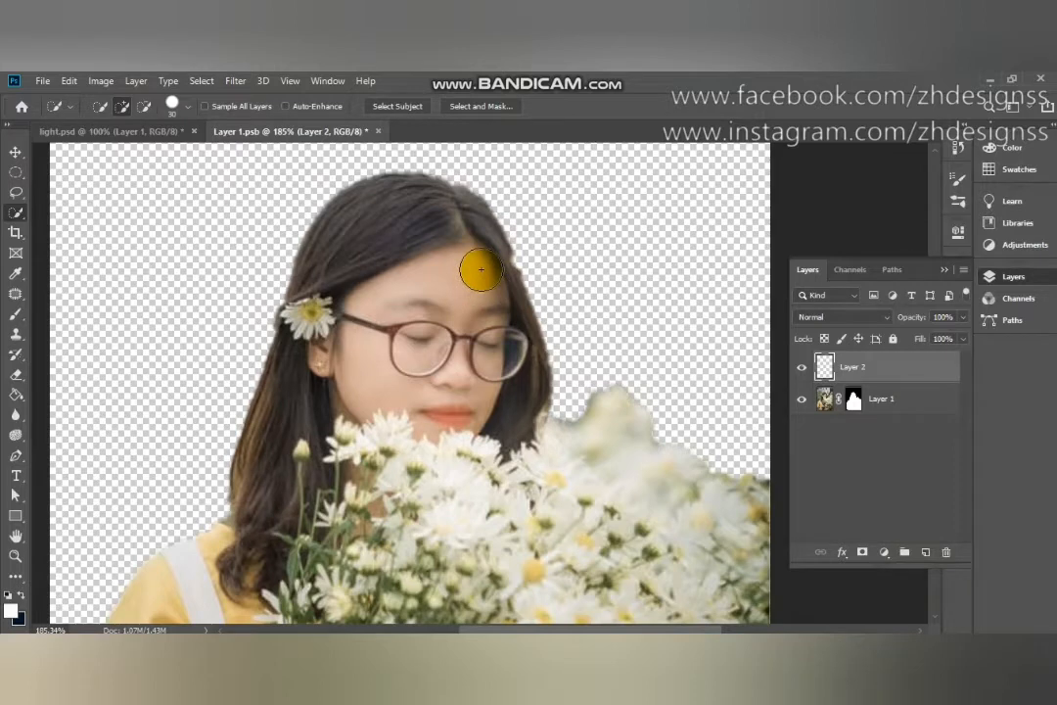
Activate the Brush tool and reduce its size to 35
{"action": "left_click", "coordinate": [16, 314]}
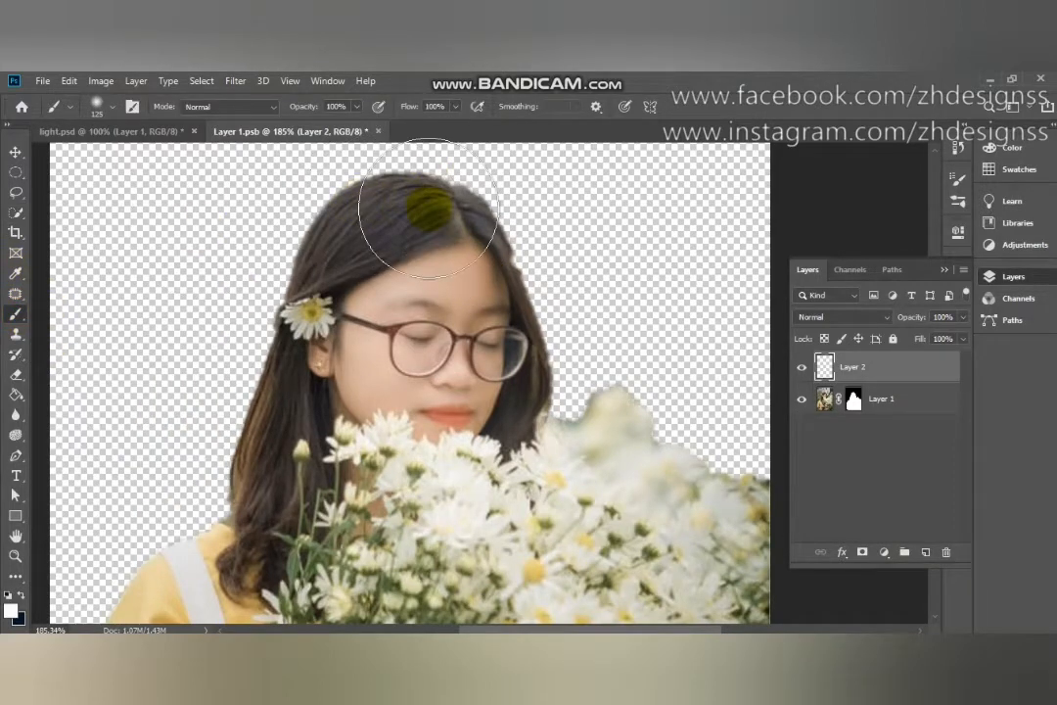
{"action": "key", "text": "bracketleft"}
{"action": "key", "text": "bracketleft"}
{"action": "key", "text": "bracketleft"}
{"action": "key", "text": "bracketleft"}
{"action": "key", "text": "bracketleft"}
{"action": "key", "text": "bracketleft"}
{"action": "key", "text": "bracketleft"}
{"action": "key", "text": "bracketleft"}
{"action": "key", "text": "bracketleft"}
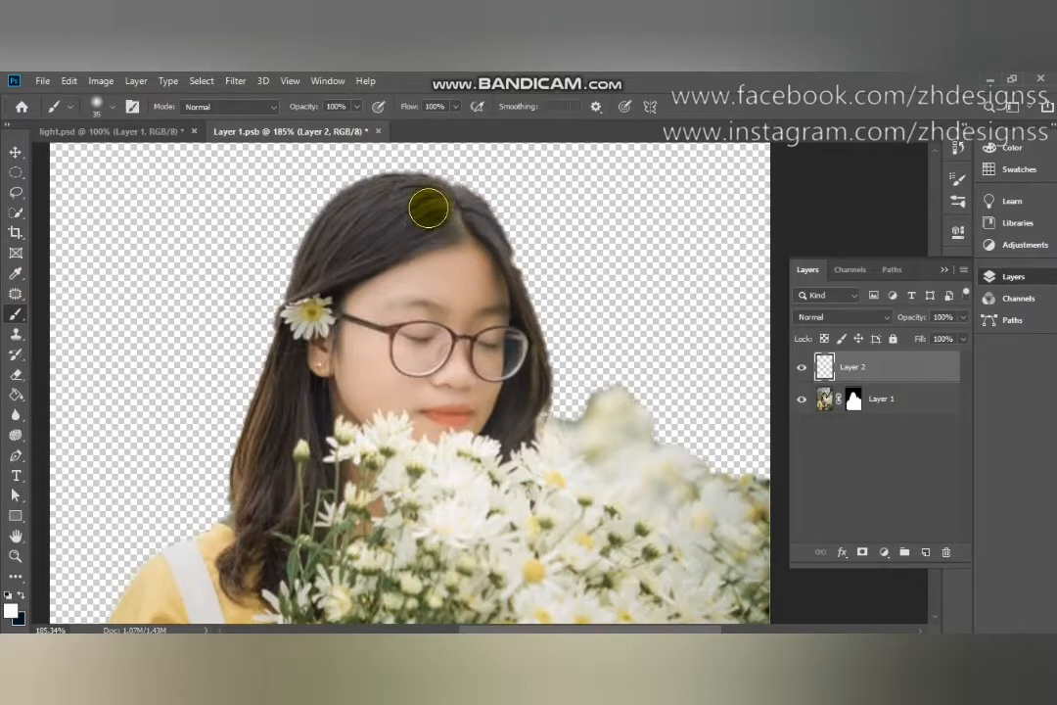
Set the brush flow to 50% and shrink the brush to size 9 for fine retouching
{"action": "left_click", "coordinate": [455, 106]}
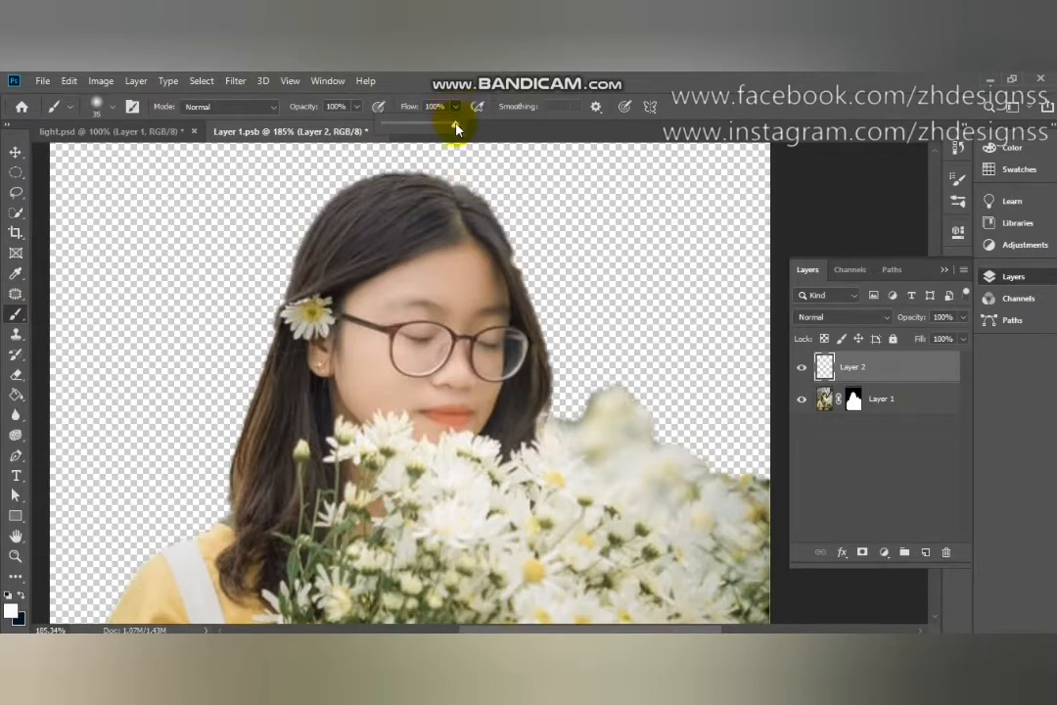
{"action": "left_click_drag", "start_coordinate": [455, 128], "coordinate": [434, 129]}
{"action": "left_click_drag", "start_coordinate": [299, 130], "coordinate": [347, 129]}
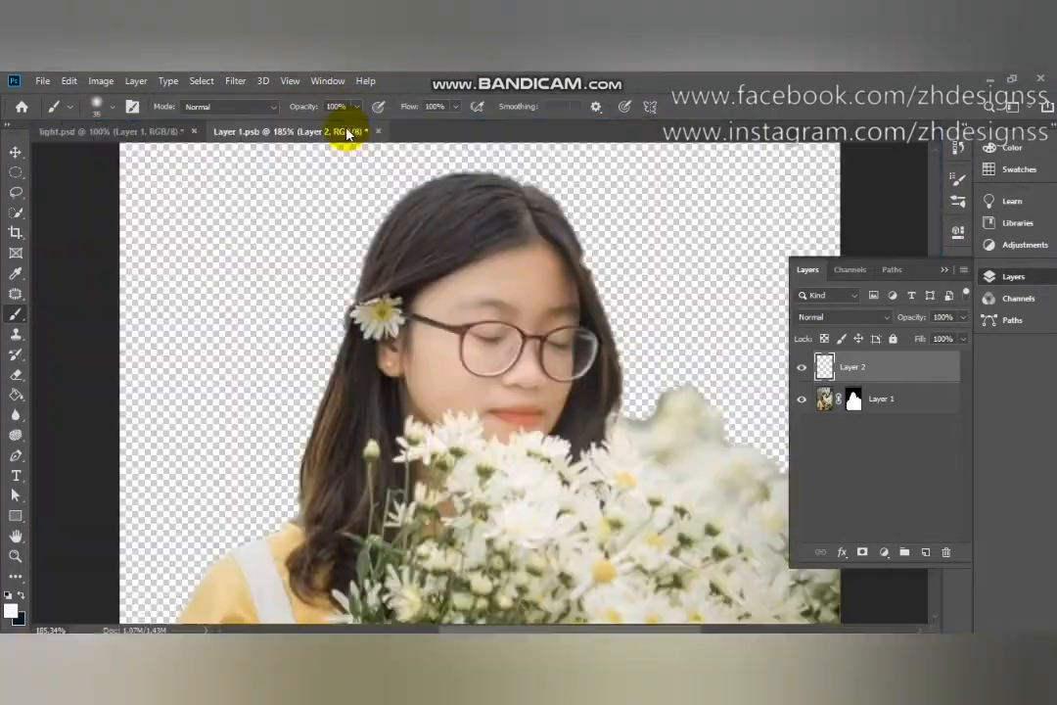
{"action": "left_click", "coordinate": [410, 114]}
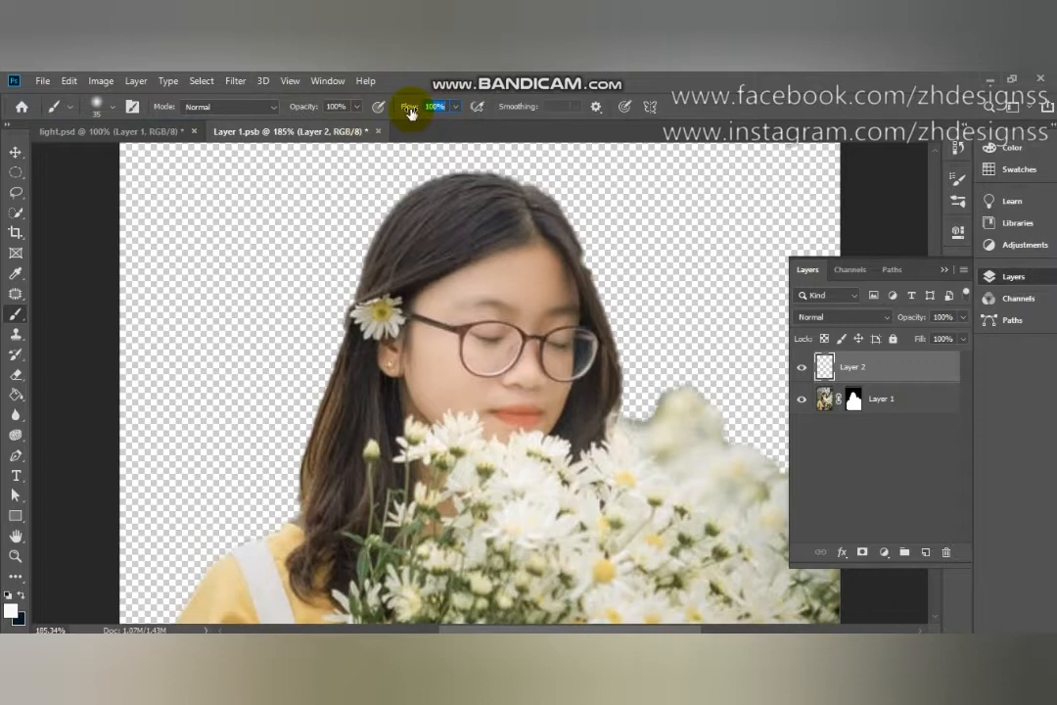
{"action": "type", "text": "50"}
{"action": "key", "text": "Return"}
{"action": "key", "text": "bracketleft"}
{"action": "key", "text": "bracketleft"}
{"action": "key", "text": "bracketleft"}
{"action": "key", "text": "bracketleft"}
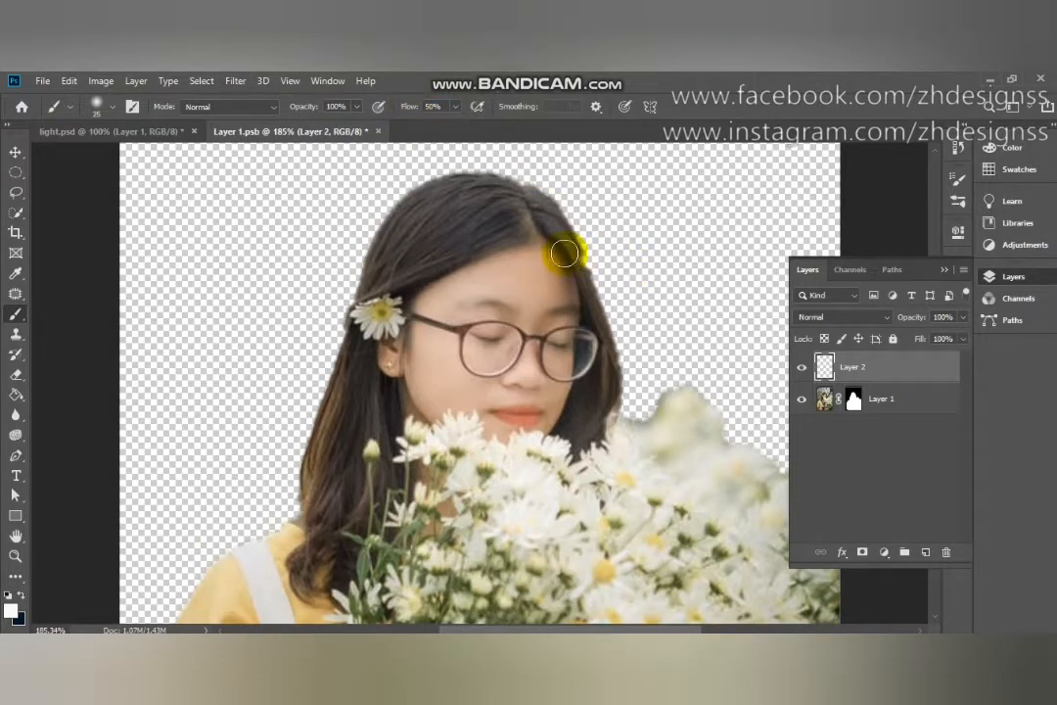
{"action": "key", "text": "bracketleft"}
{"action": "key", "text": "bracketleft"}
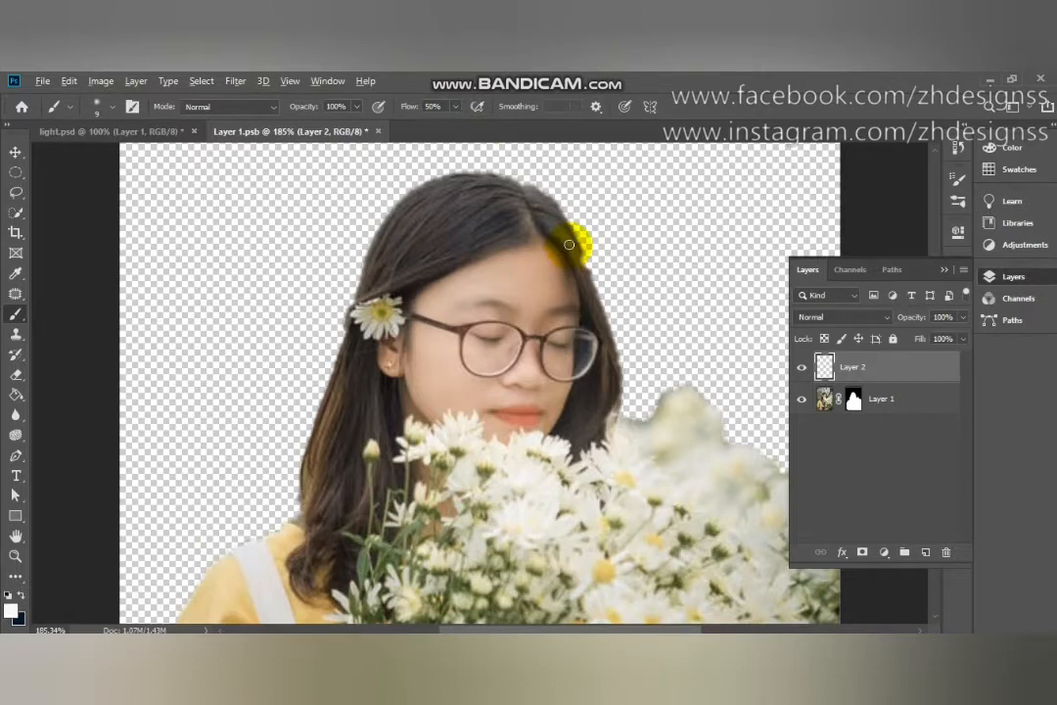
Paint along the hair edge beside the forehead on Layer 2 with a color sampled there, and compare with the layer hidden
{"action": "left_click", "coordinate": [576, 241], "text": "alt"}
{"action": "left_click_drag", "start_coordinate": [627, 242], "coordinate": [573, 250]}
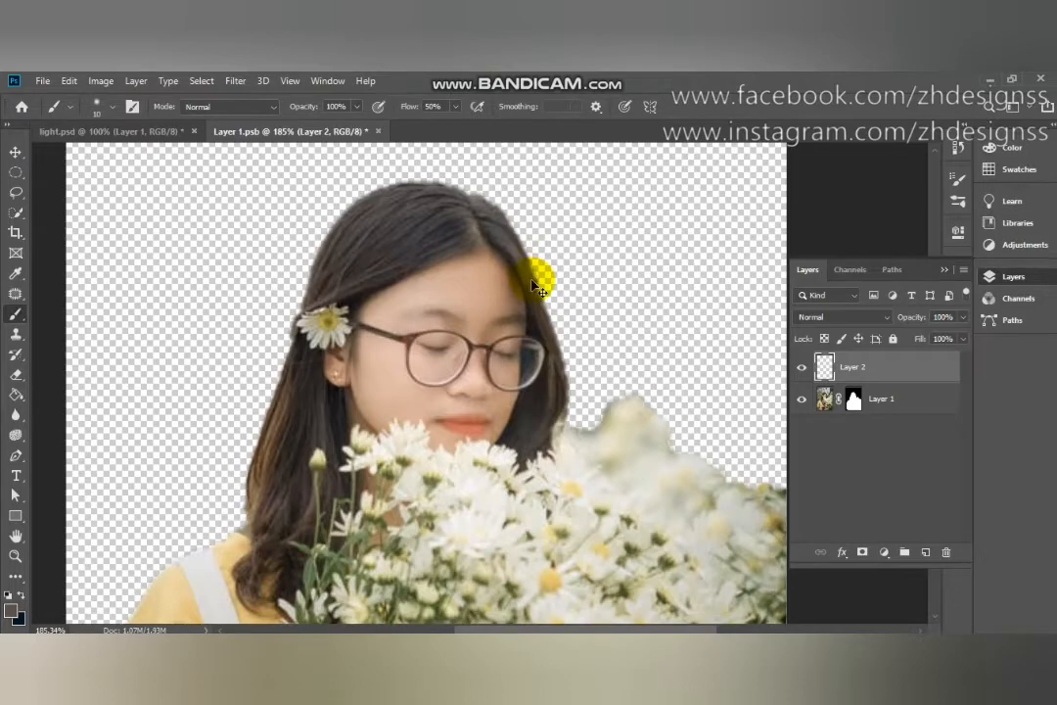
{"action": "key", "text": "ctrl+0"}
{"action": "scroll", "coordinate": [504, 274], "scroll_direction": "up", "scroll_amount": 4}
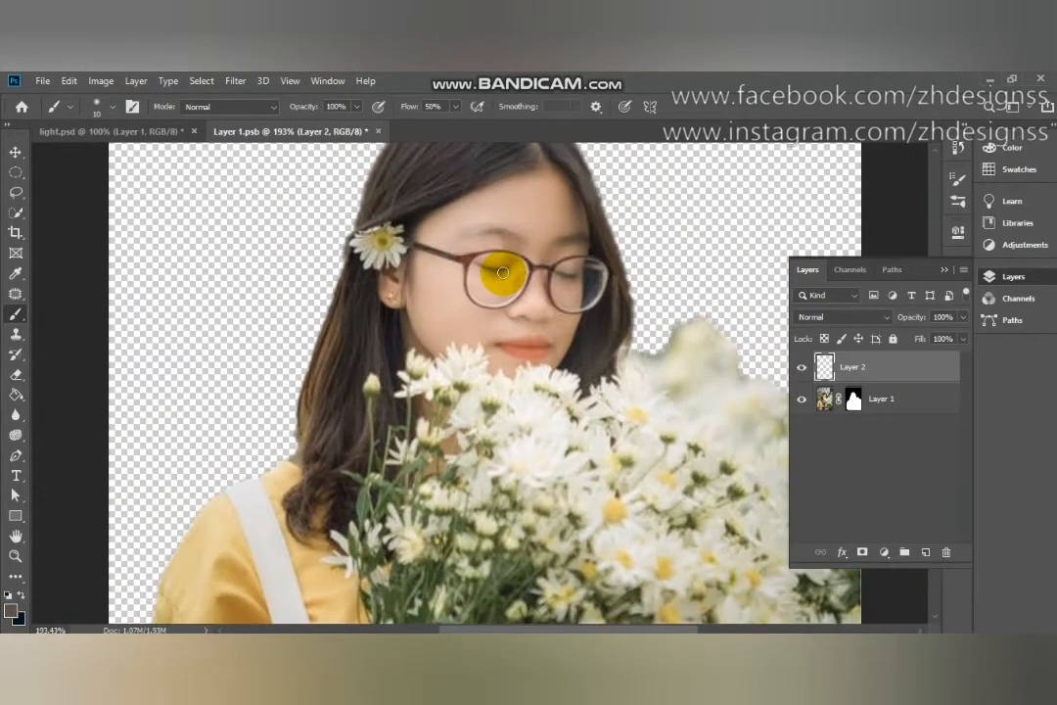
{"action": "left_click", "coordinate": [800, 368]}
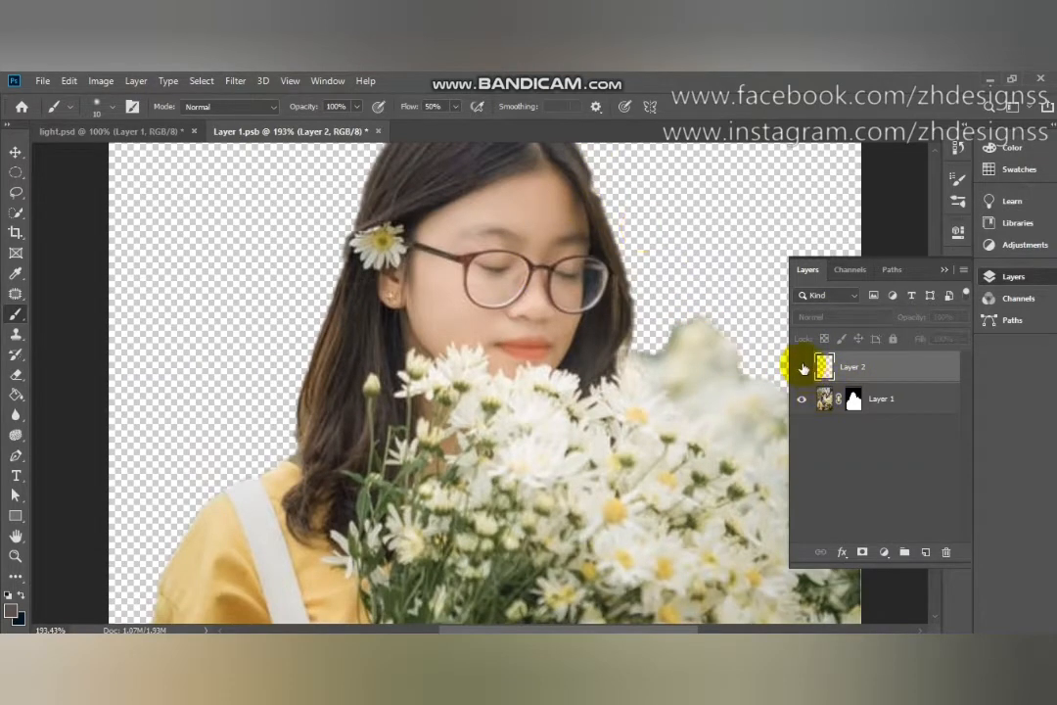
{"action": "left_click", "coordinate": [803, 368]}
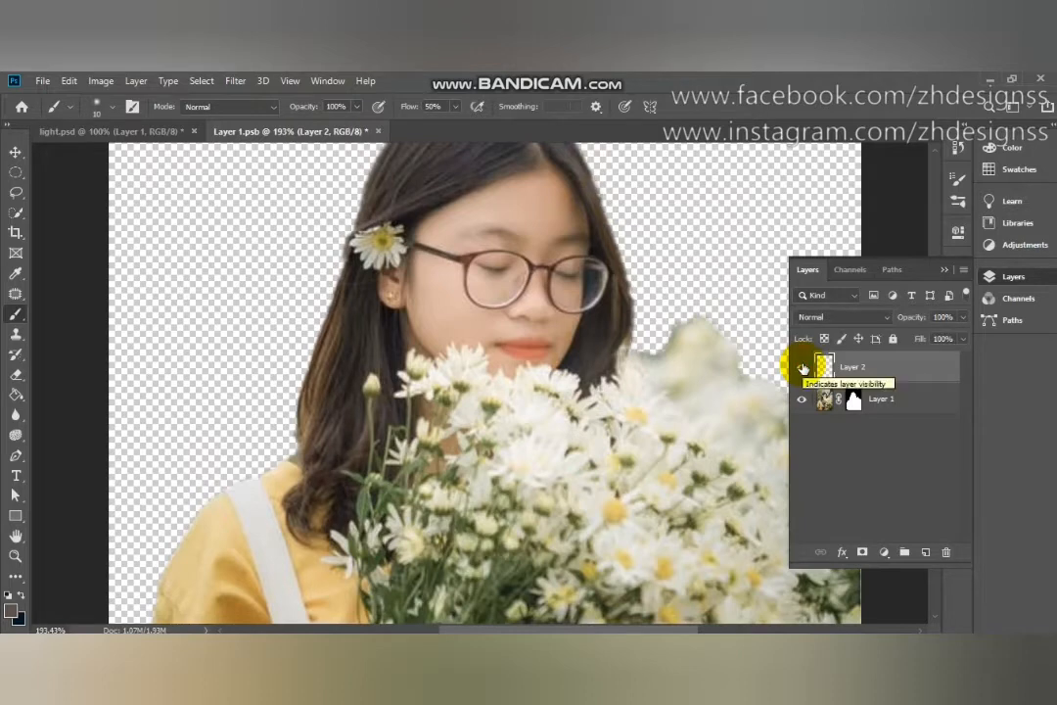
{"action": "key", "text": "ctrl+0"}
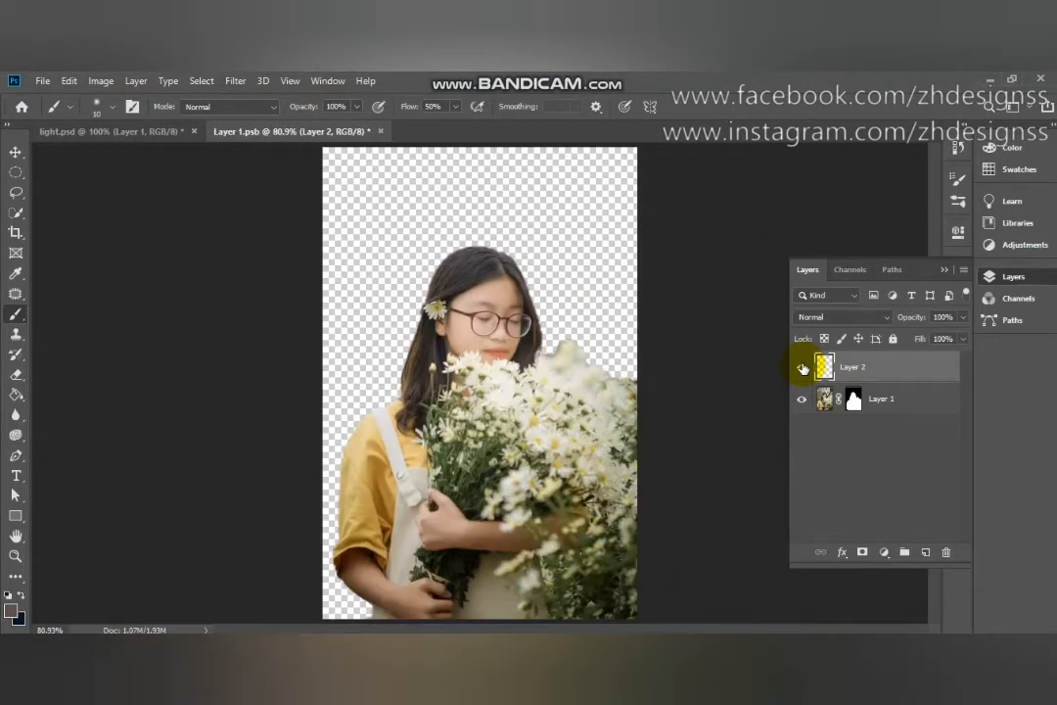
Save the smart object, move the updated cut-out in light.psd up to the canvas's upper edge, and check the background behind it
{"action": "left_click", "coordinate": [155, 131]}
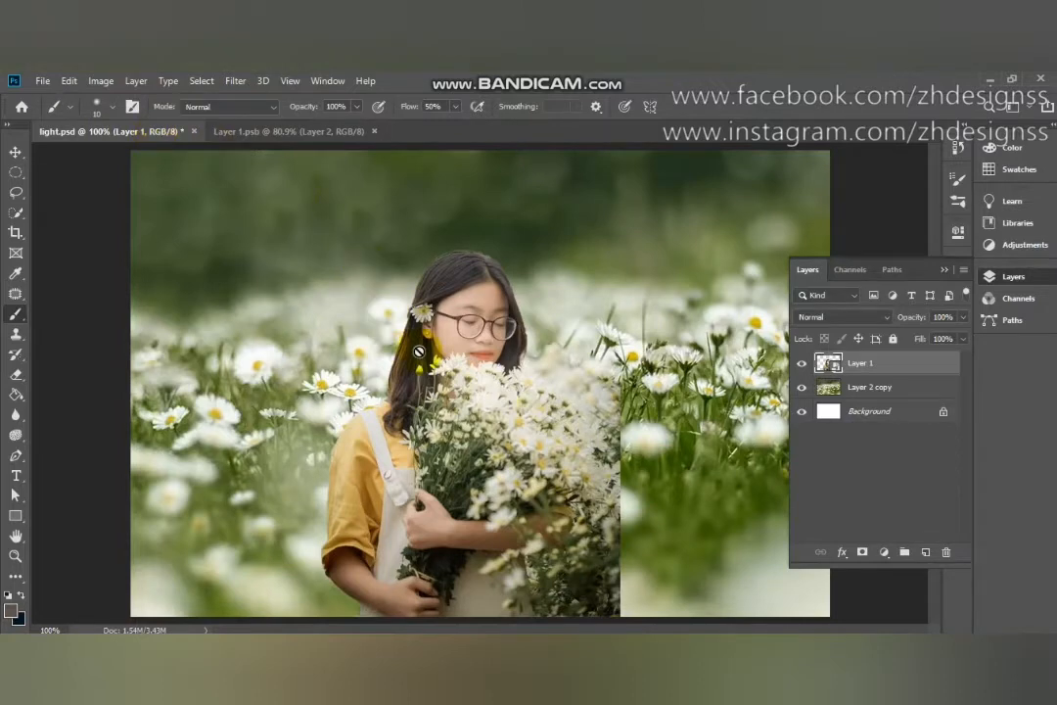
{"action": "key", "text": "v"}
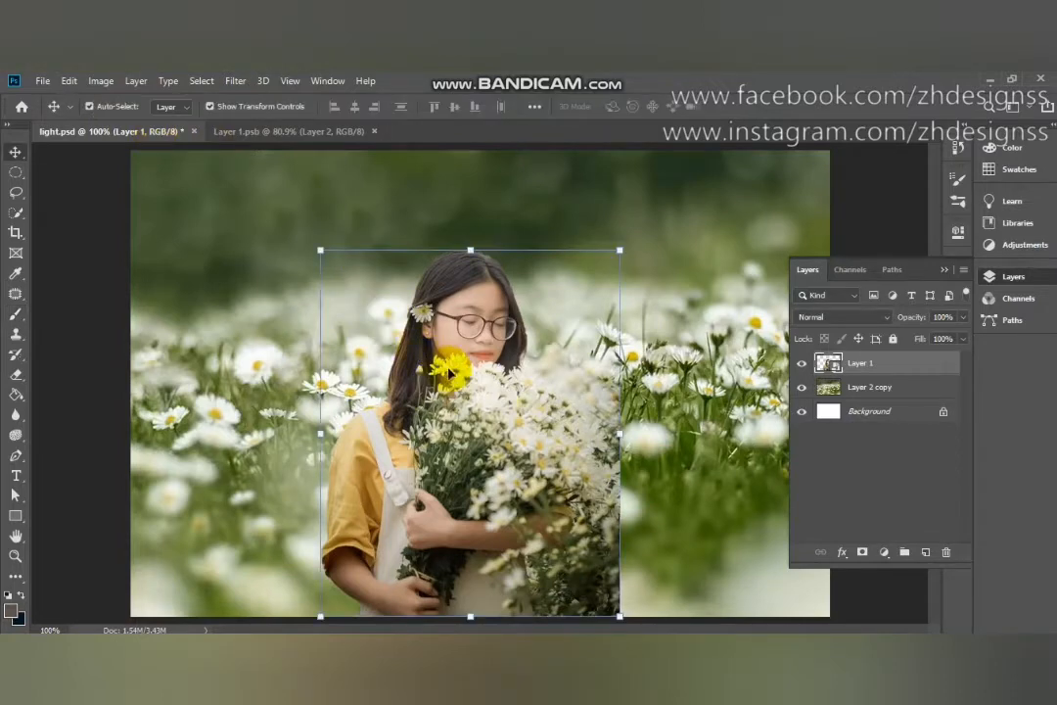
{"action": "mouse_move", "coordinate": [449, 373]}
{"action": "left_mouse_down"}
{"action": "mouse_move", "coordinate": [448, 301]}
{"action": "mouse_move", "coordinate": [432, 277]}
{"action": "left_mouse_up"}
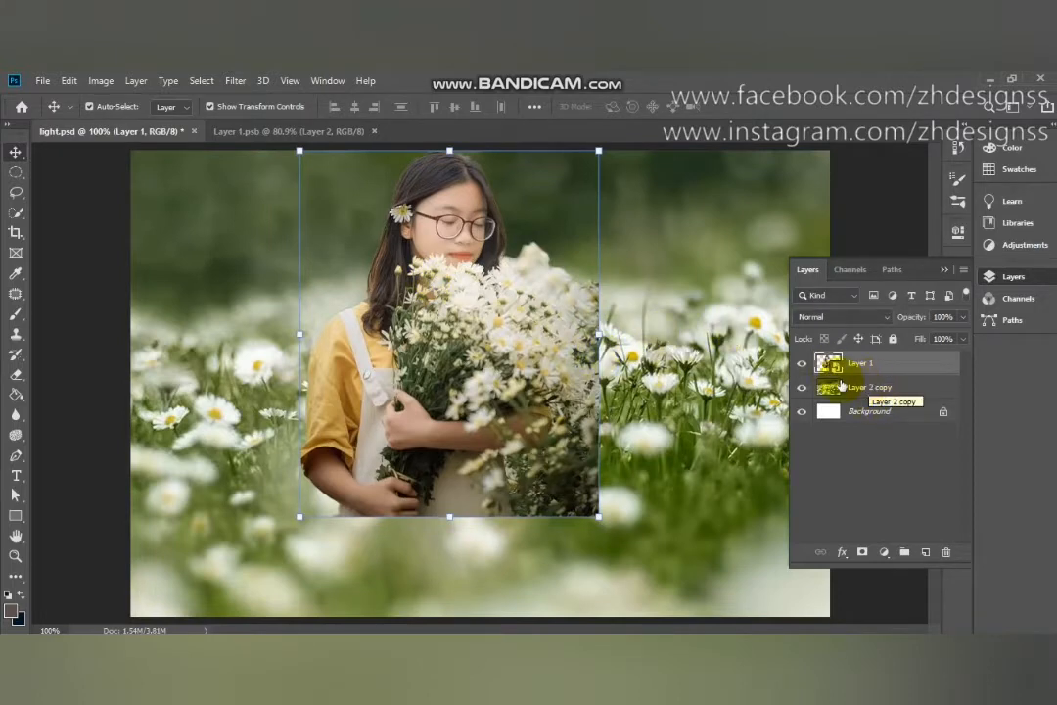
{"action": "left_click", "coordinate": [803, 364]}
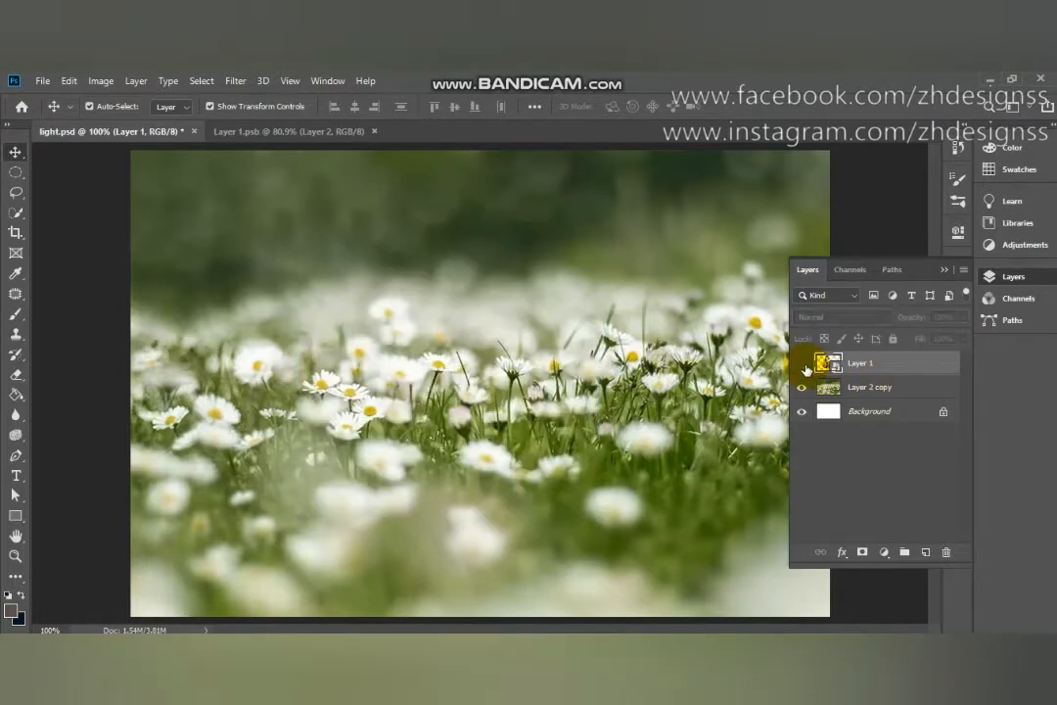
{"action": "left_click", "coordinate": [803, 364]}
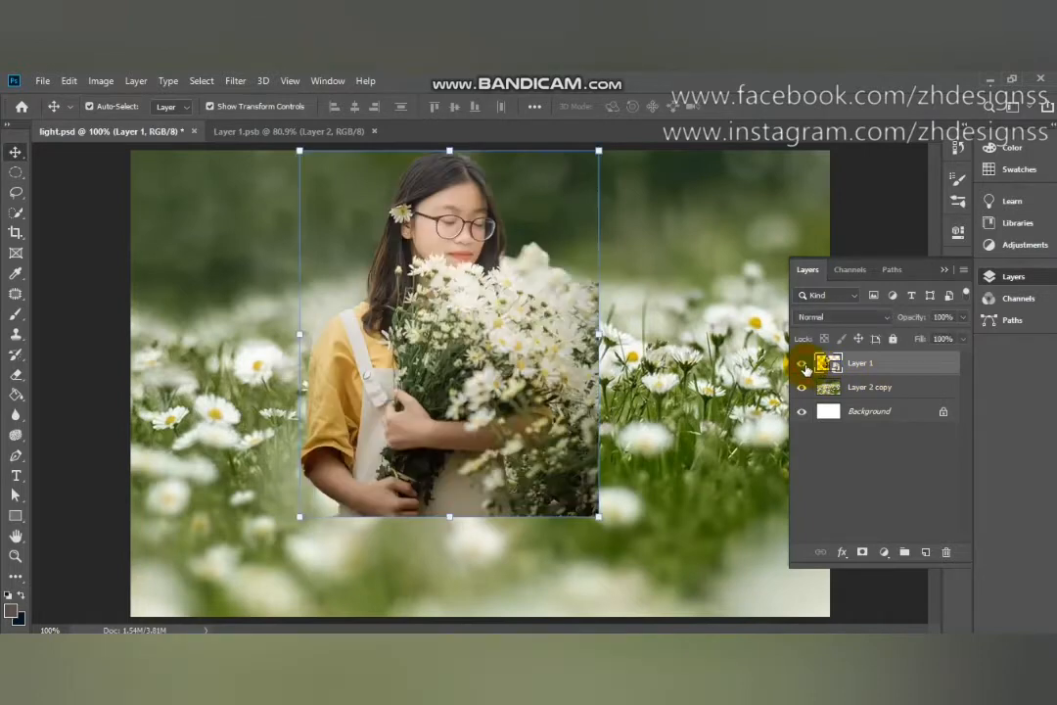
Duplicate the daisy field layer named Layer 2 copy
{"action": "left_click", "coordinate": [900, 396]}
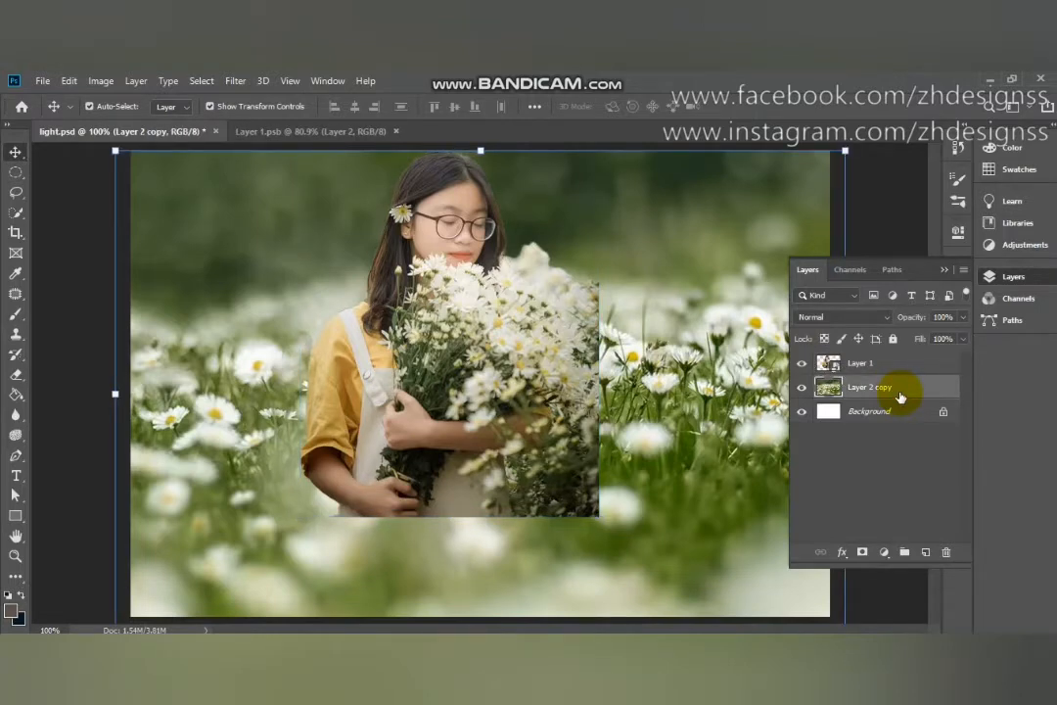
{"action": "key", "text": "ctrl+j"}
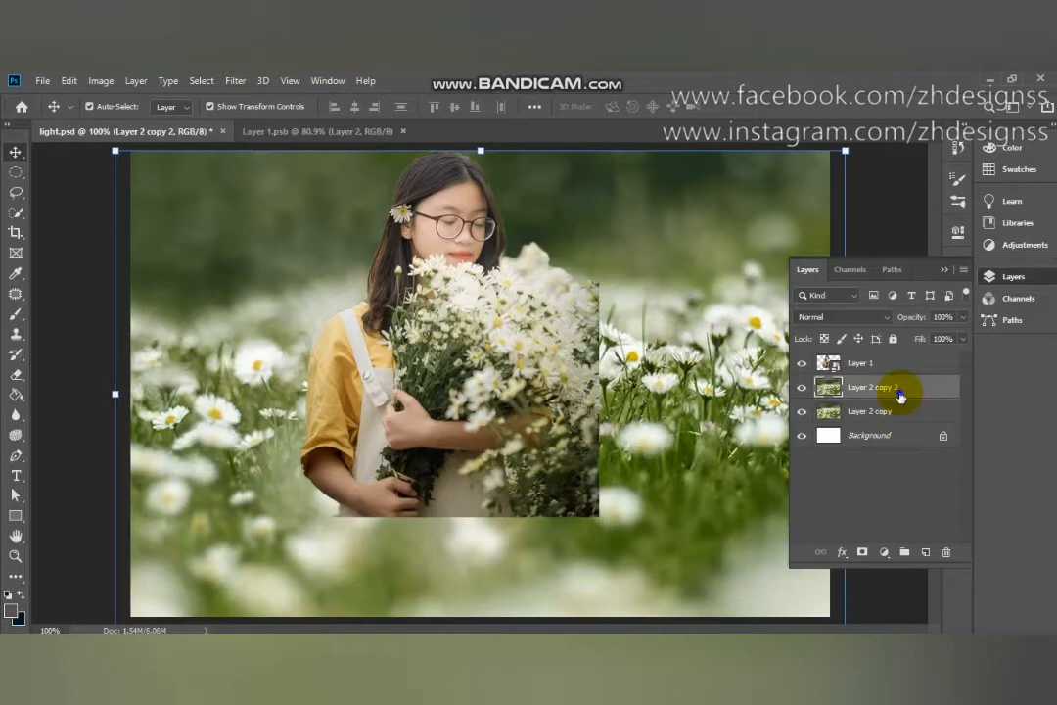
{"action": "right_click", "coordinate": [900, 397]}
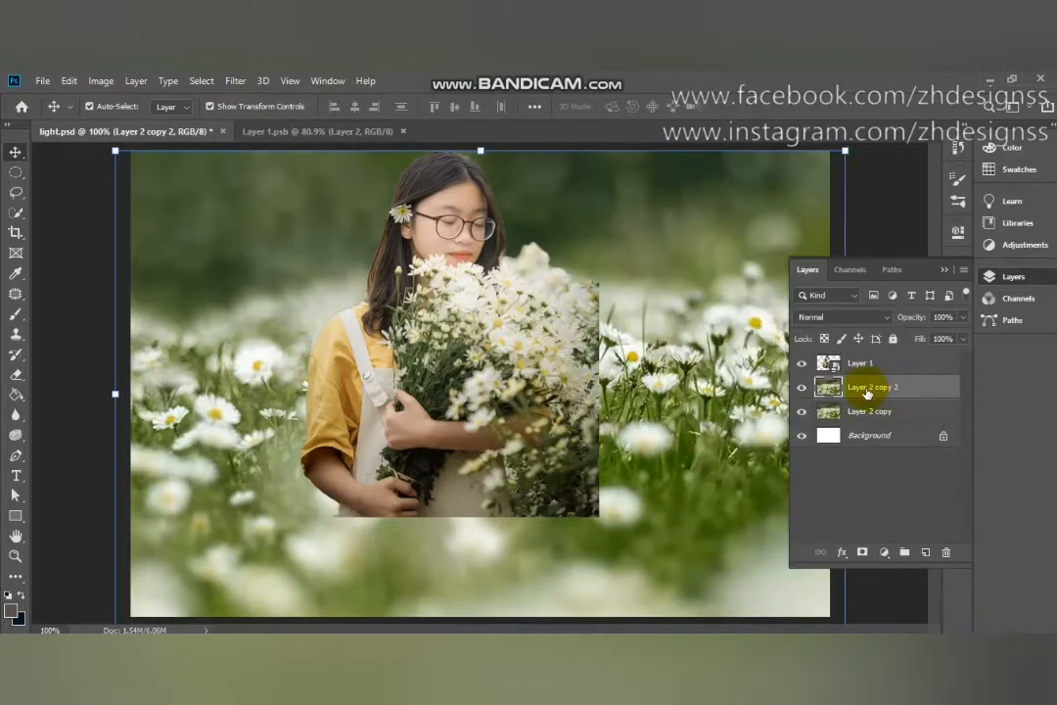
Move the duplicated daisy layer above Layer 1, hide it, and make Layer 1 the active layer
{"action": "left_click_drag", "start_coordinate": [866, 391], "coordinate": [862, 362]}
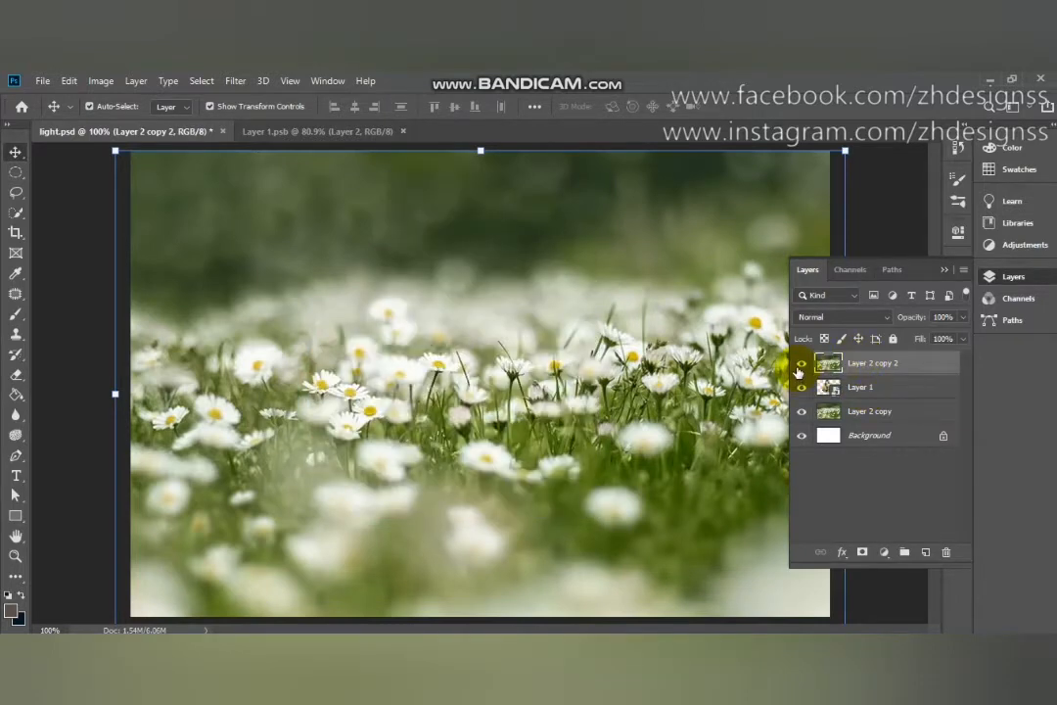
{"action": "left_click", "coordinate": [801, 365]}
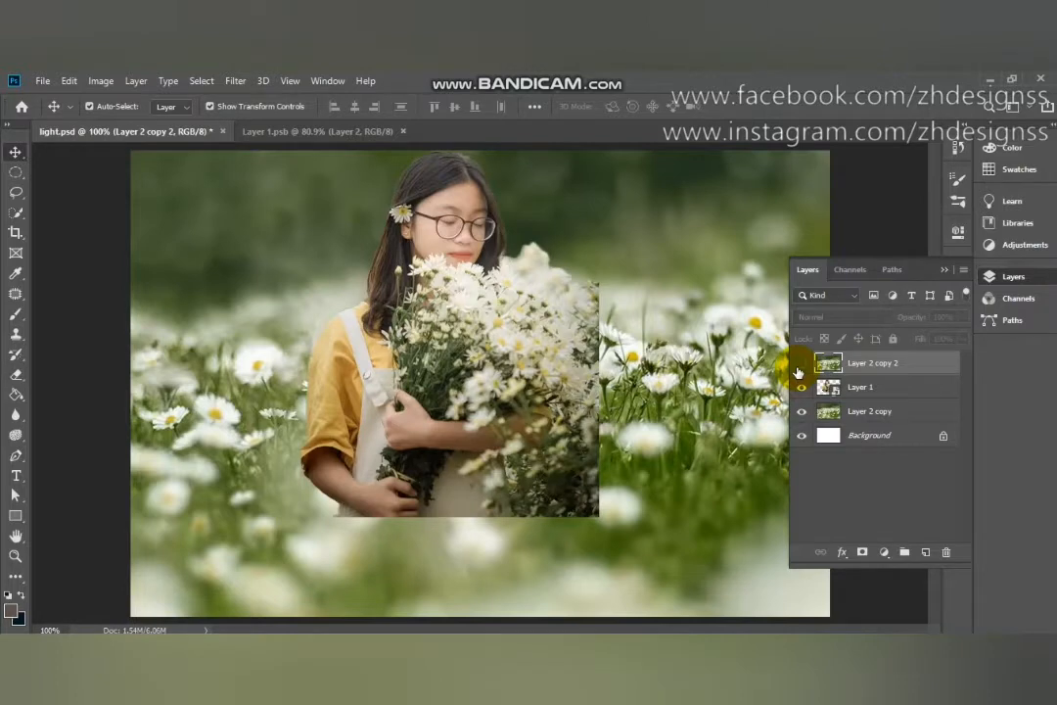
{"action": "left_click", "coordinate": [885, 391]}
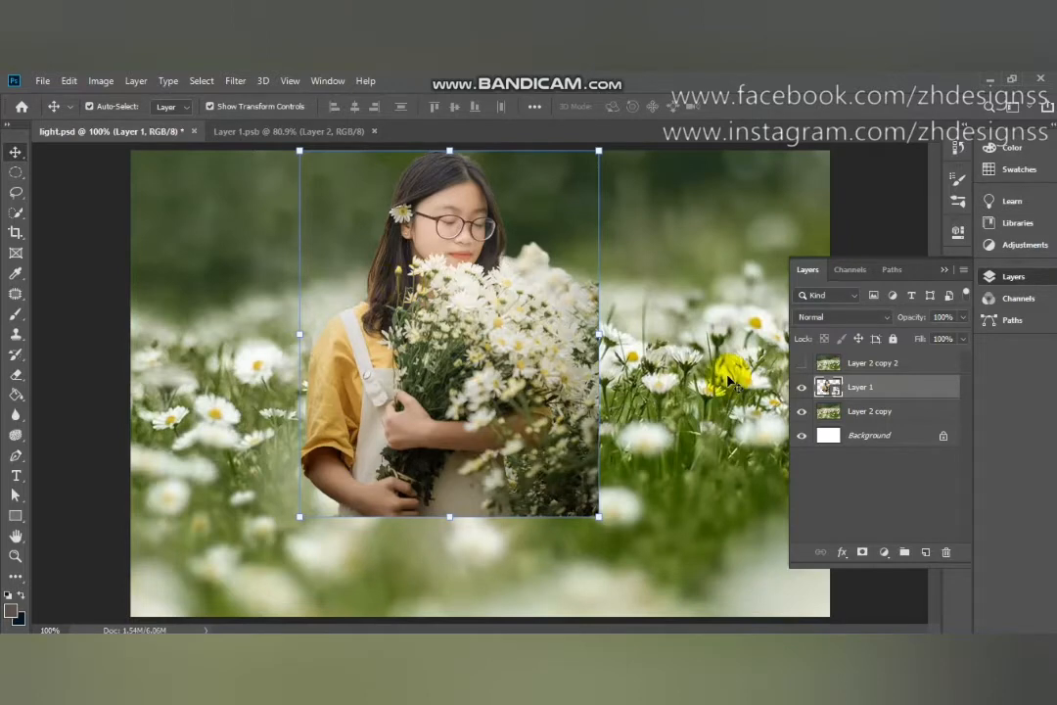
{"action": "left_click", "coordinate": [801, 366]}
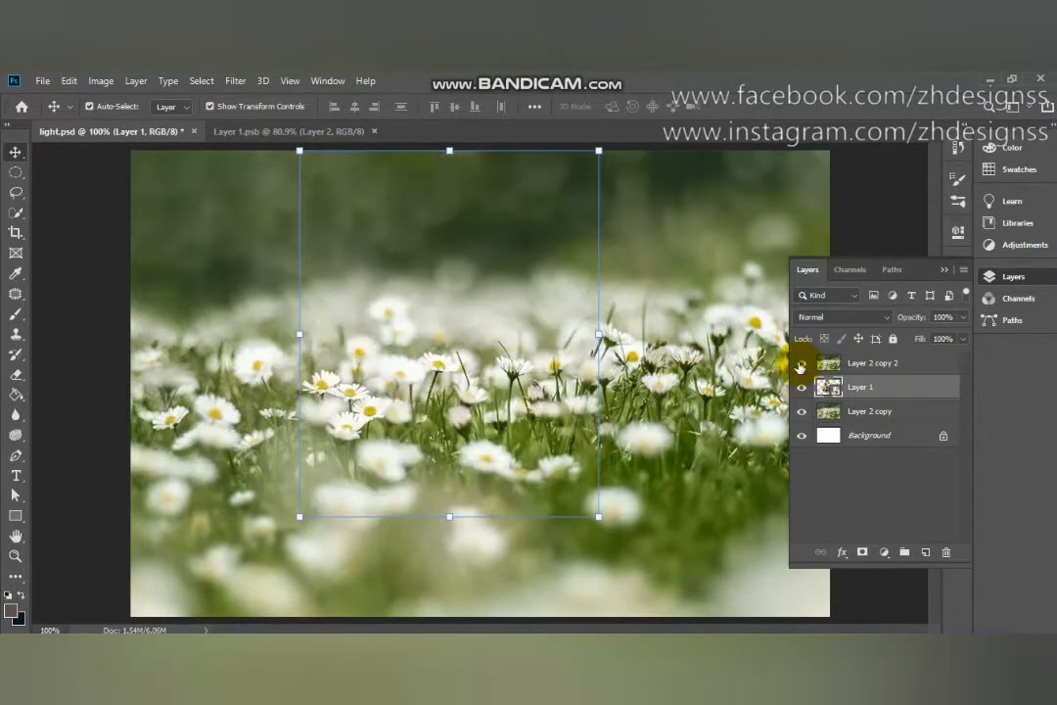
{"action": "left_click", "coordinate": [801, 365]}
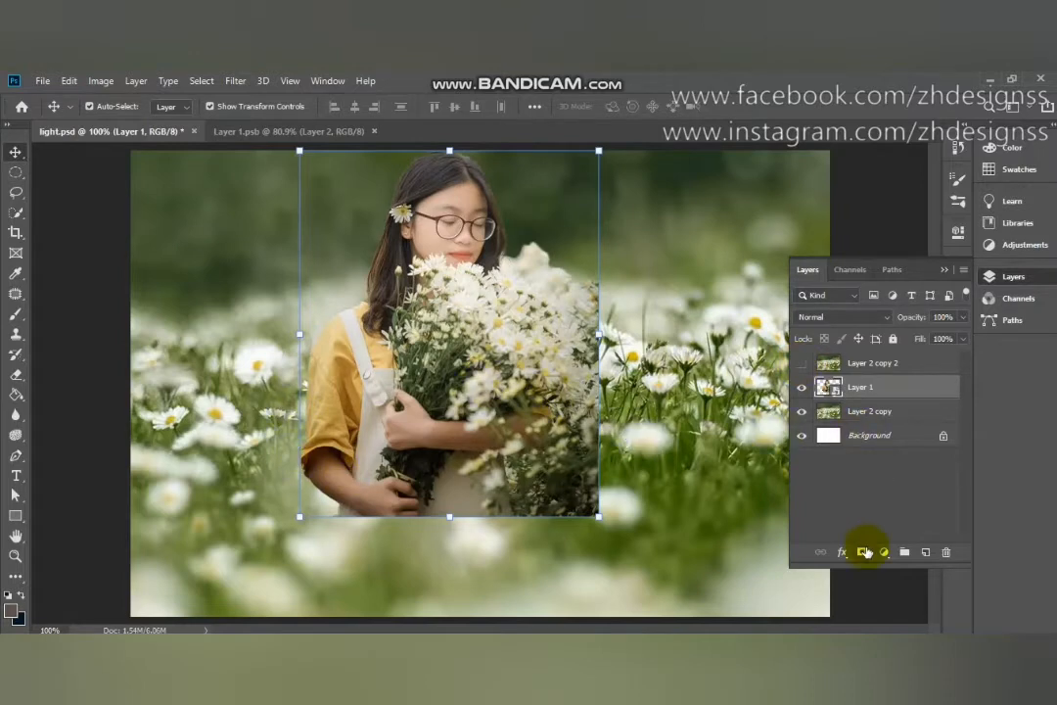
Add a layer mask to Layer 1 and set the soft round brush to 25% flow and 81 px
{"action": "left_click", "coordinate": [864, 552]}
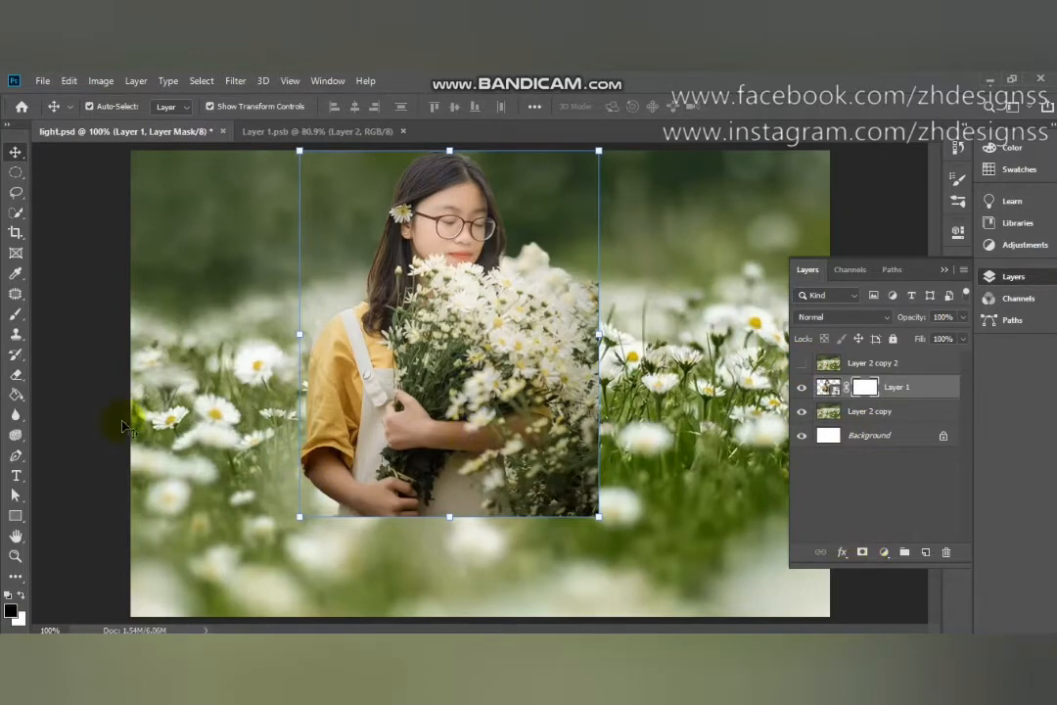
{"action": "left_click", "coordinate": [16, 313]}
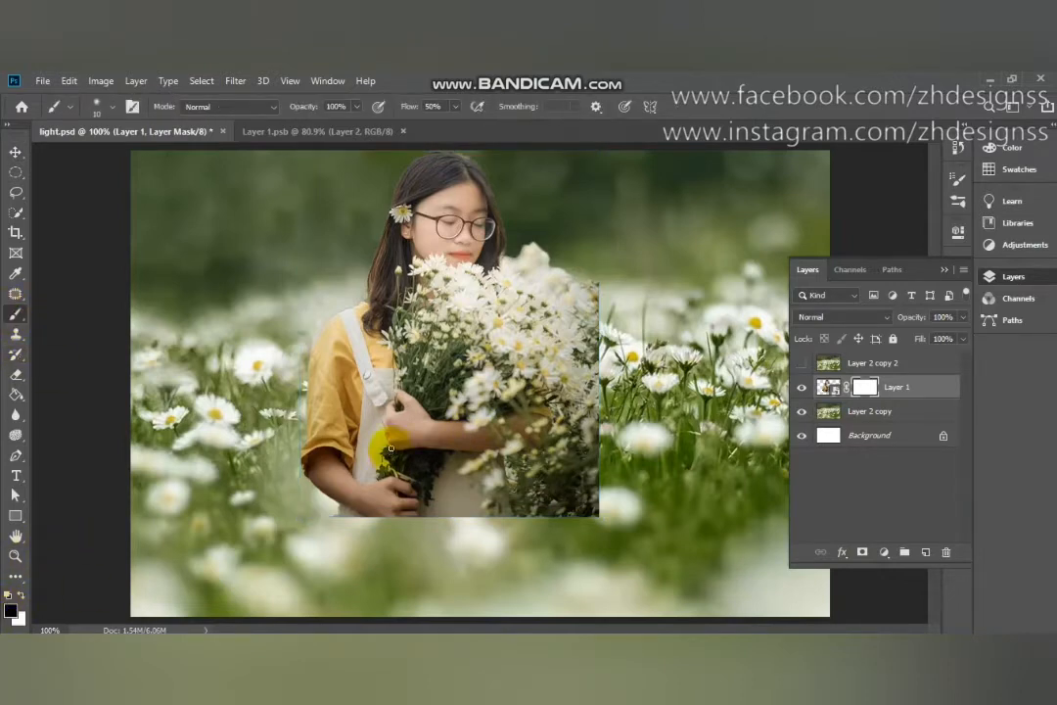
{"action": "left_click", "coordinate": [412, 110]}
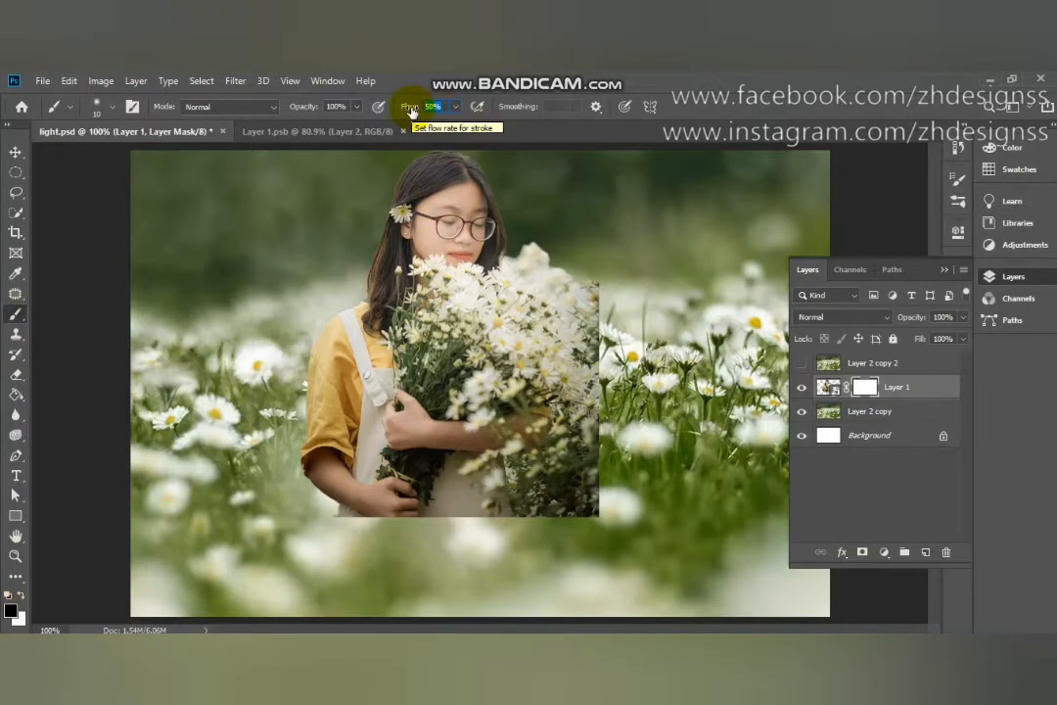
{"action": "type", "text": "25"}
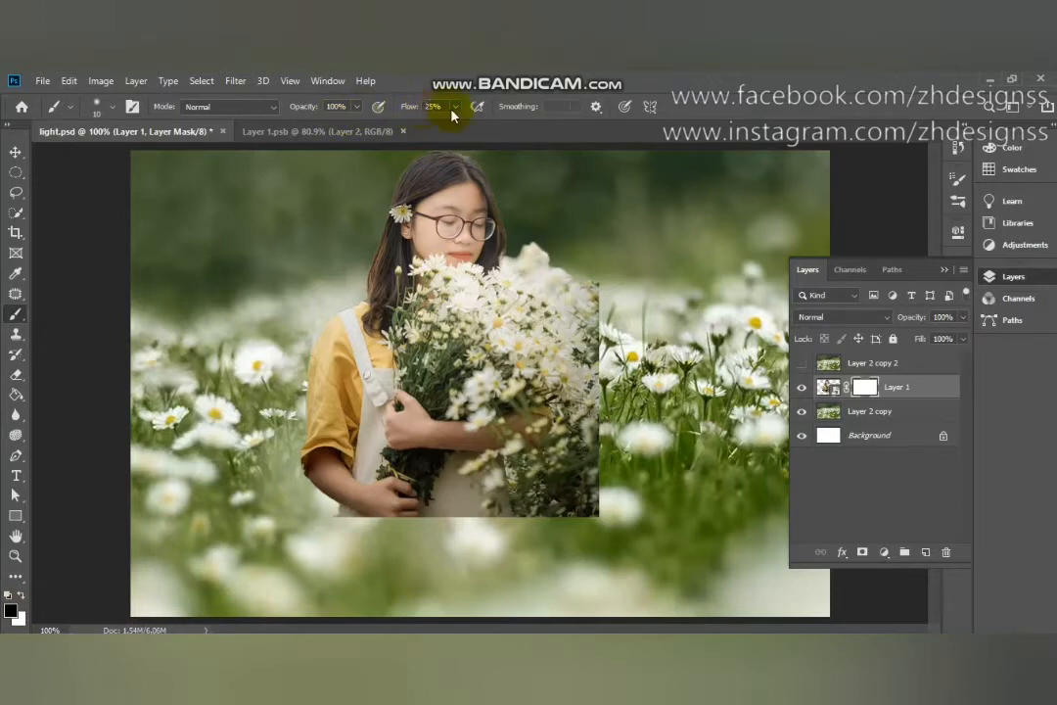
{"action": "left_click", "coordinate": [336, 107]}
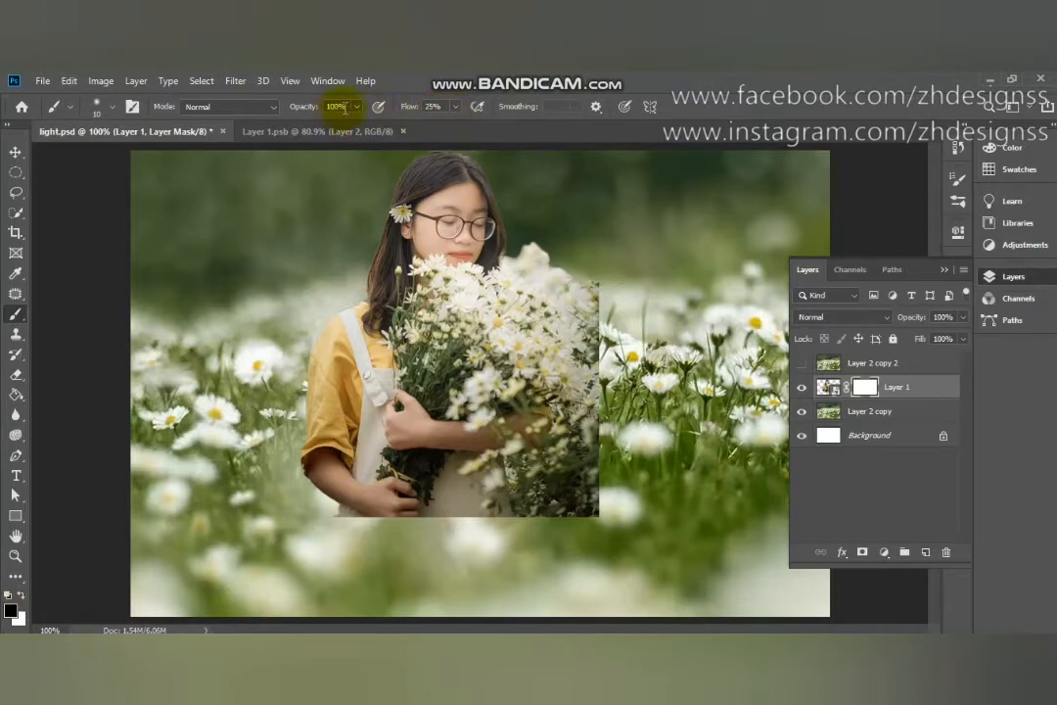
{"action": "left_click", "coordinate": [108, 113]}
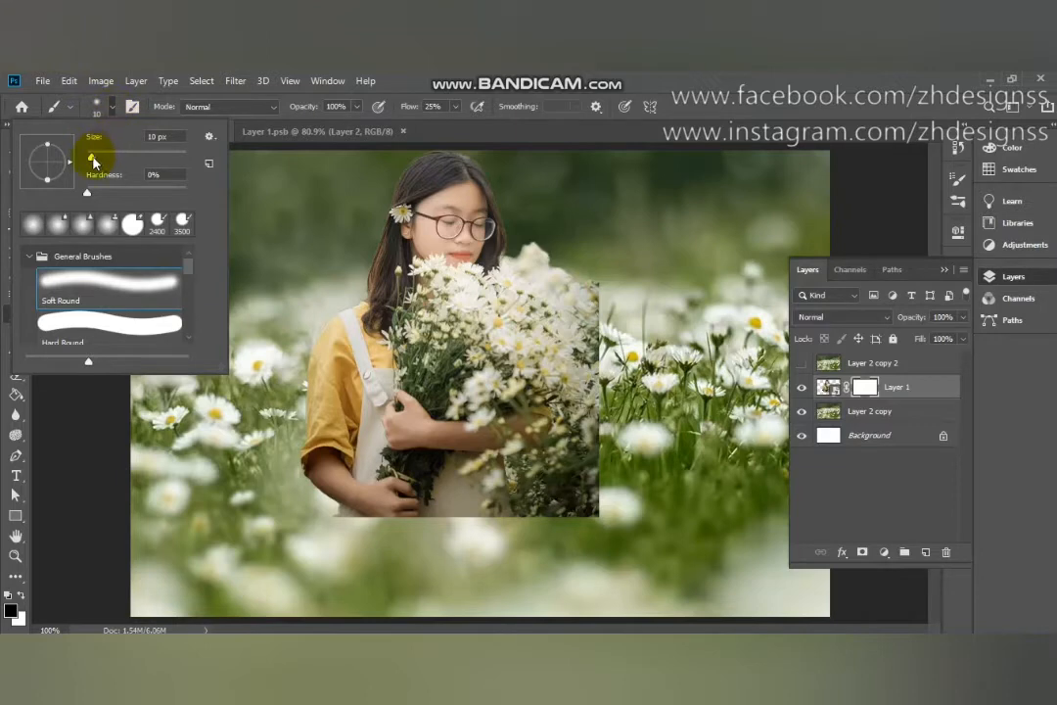
{"action": "left_click_drag", "start_coordinate": [93, 161], "coordinate": [127, 158]}
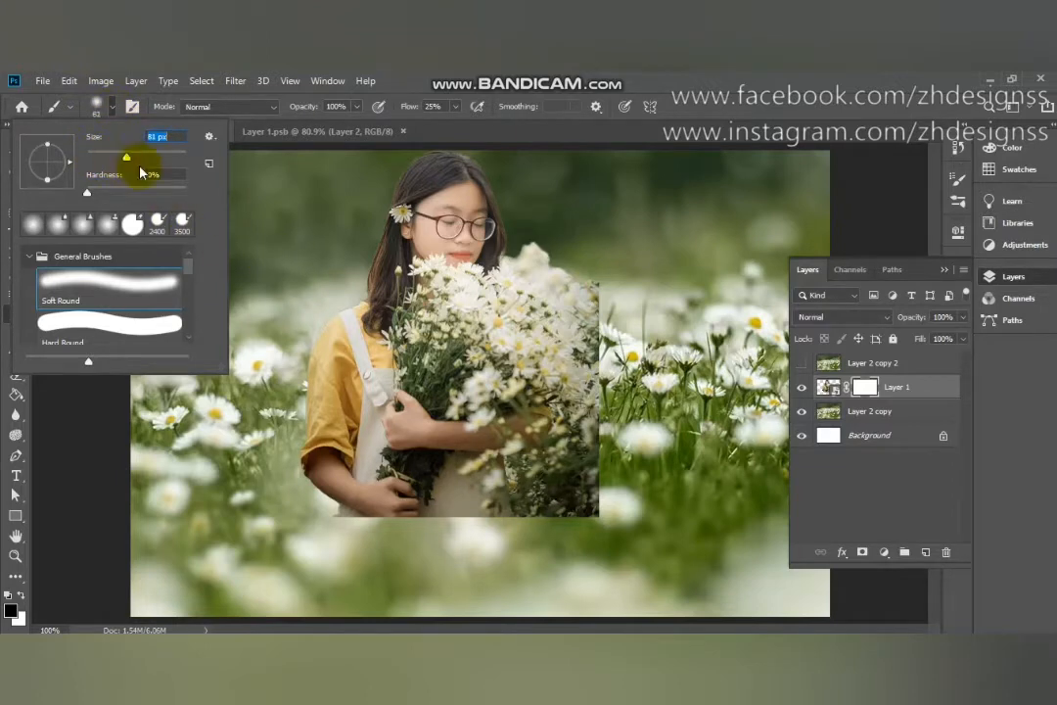
Paint black on Layer 1's mask along the bouquet's straight outer edge and the cut-out's lower edge to blend them into the field
{"action": "left_click", "coordinate": [587, 514]}
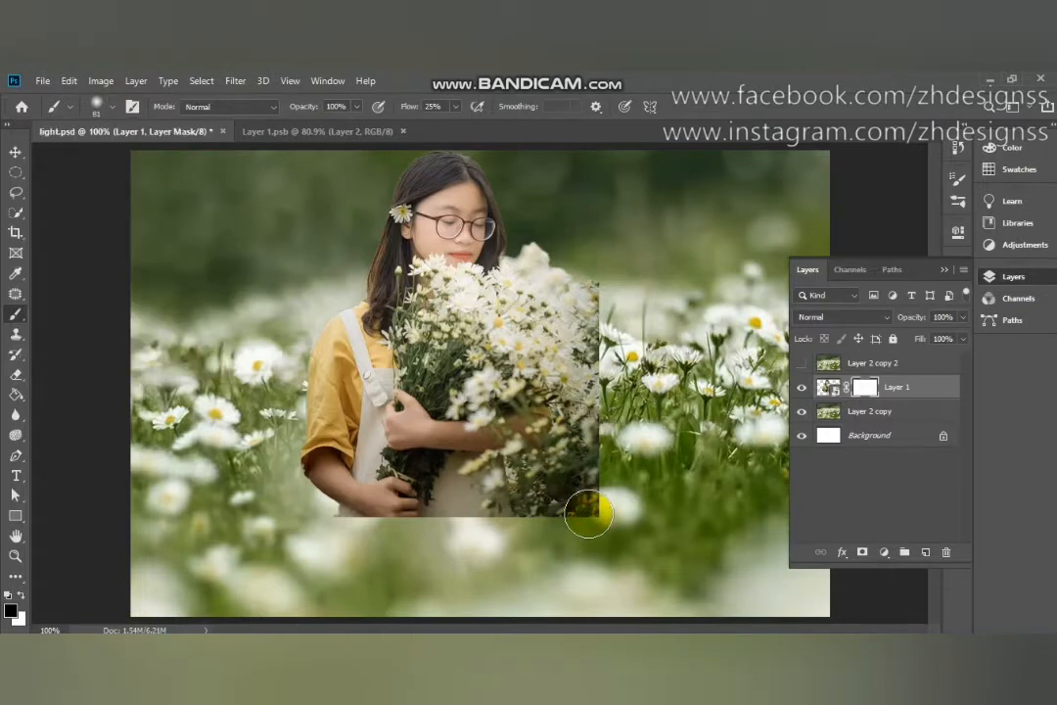
{"action": "mouse_move", "coordinate": [588, 514]}
{"action": "left_mouse_down"}
{"action": "mouse_move", "coordinate": [609, 506]}
{"action": "mouse_move", "coordinate": [571, 541]}
{"action": "mouse_move", "coordinate": [620, 512]}
{"action": "mouse_move", "coordinate": [551, 515]}
{"action": "mouse_move", "coordinate": [602, 495]}
{"action": "mouse_move", "coordinate": [588, 423]}
{"action": "mouse_move", "coordinate": [615, 431]}
{"action": "mouse_move", "coordinate": [601, 398]}
{"action": "mouse_move", "coordinate": [618, 352]}
{"action": "mouse_move", "coordinate": [616, 297]}
{"action": "mouse_move", "coordinate": [605, 333]}
{"action": "mouse_move", "coordinate": [611, 314]}
{"action": "mouse_move", "coordinate": [633, 347]}
{"action": "mouse_move", "coordinate": [616, 401]}
{"action": "left_mouse_up"}
{"action": "mouse_move", "coordinate": [583, 489]}
{"action": "left_mouse_down"}
{"action": "mouse_move", "coordinate": [519, 524]}
{"action": "mouse_move", "coordinate": [457, 527]}
{"action": "mouse_move", "coordinate": [462, 502]}
{"action": "mouse_move", "coordinate": [420, 539]}
{"action": "mouse_move", "coordinate": [342, 529]}
{"action": "mouse_move", "coordinate": [351, 519]}
{"action": "mouse_move", "coordinate": [397, 577]}
{"action": "left_mouse_up"}
{"action": "left_click", "coordinate": [644, 323]}
{"action": "mouse_move", "coordinate": [644, 323]}
{"action": "left_mouse_down"}
{"action": "mouse_move", "coordinate": [643, 506]}
{"action": "mouse_move", "coordinate": [628, 506]}
{"action": "mouse_move", "coordinate": [578, 348]}
{"action": "mouse_move", "coordinate": [570, 352]}
{"action": "mouse_move", "coordinate": [604, 344]}
{"action": "mouse_move", "coordinate": [610, 490]}
{"action": "mouse_move", "coordinate": [354, 507]}
{"action": "mouse_move", "coordinate": [443, 509]}
{"action": "mouse_move", "coordinate": [400, 518]}
{"action": "mouse_move", "coordinate": [320, 486]}
{"action": "mouse_move", "coordinate": [304, 463]}
{"action": "mouse_move", "coordinate": [298, 410]}
{"action": "mouse_move", "coordinate": [433, 149]}
{"action": "mouse_move", "coordinate": [337, 364]}
{"action": "mouse_move", "coordinate": [319, 446]}
{"action": "mouse_move", "coordinate": [314, 419]}
{"action": "mouse_move", "coordinate": [348, 289]}
{"action": "mouse_move", "coordinate": [328, 445]}
{"action": "mouse_move", "coordinate": [371, 530]}
{"action": "mouse_move", "coordinate": [494, 512]}
{"action": "mouse_move", "coordinate": [551, 480]}
{"action": "left_mouse_up"}
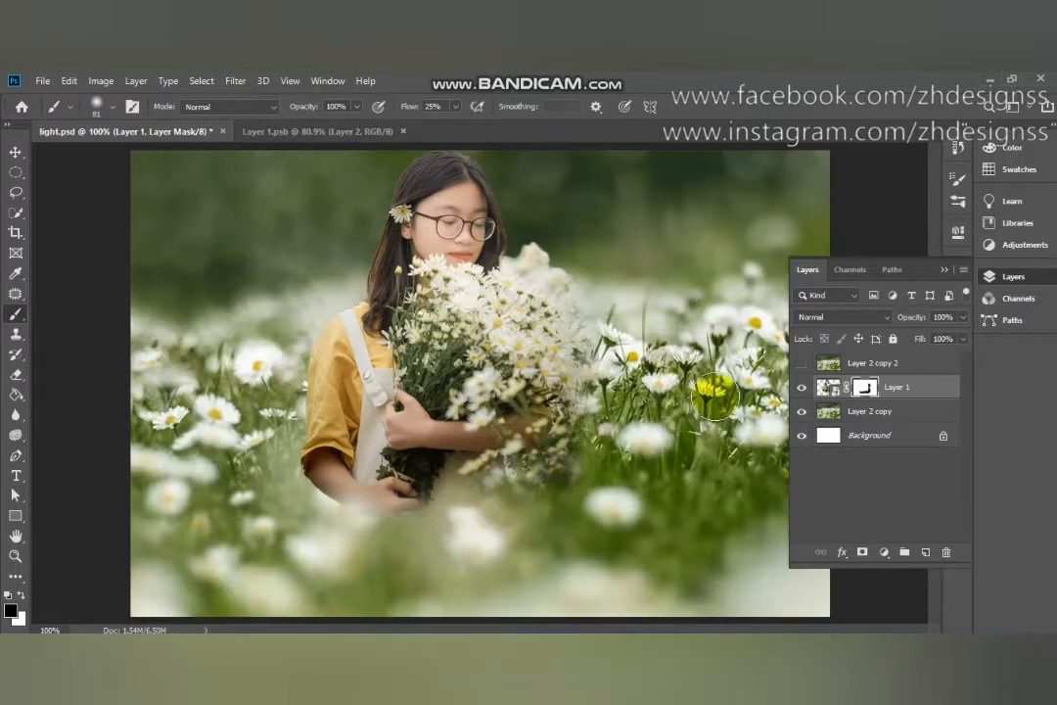
Show Layer 2 copy 2 at 50% opacity and give it an inverted, fully black layer mask
{"action": "left_click", "coordinate": [801, 364]}
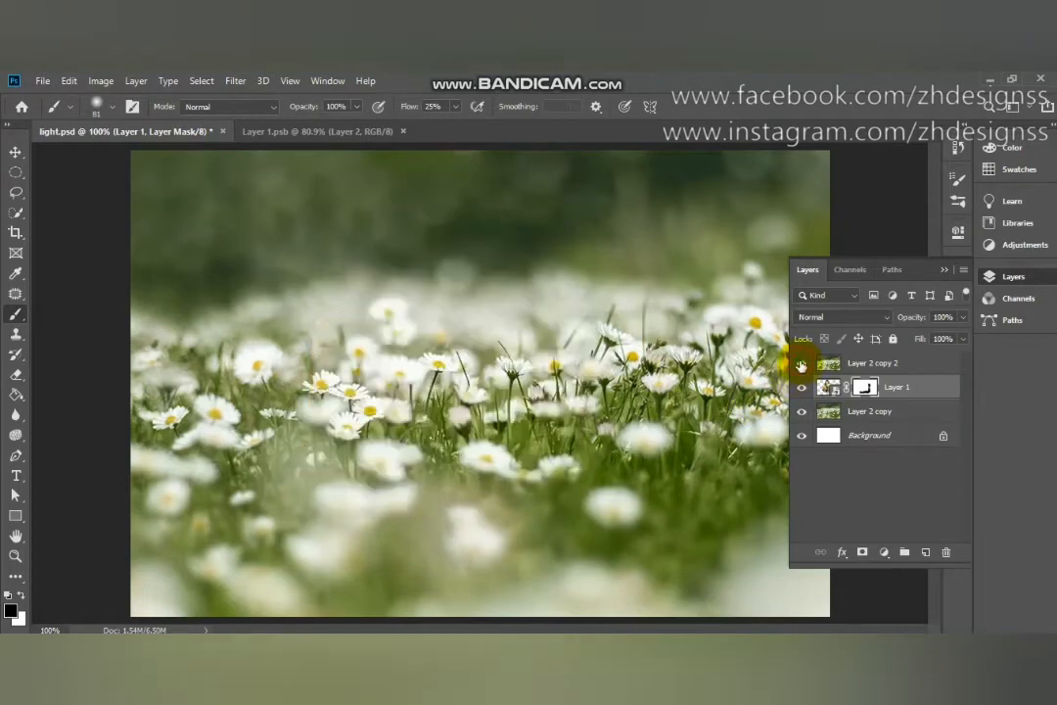
{"action": "left_click", "coordinate": [879, 365]}
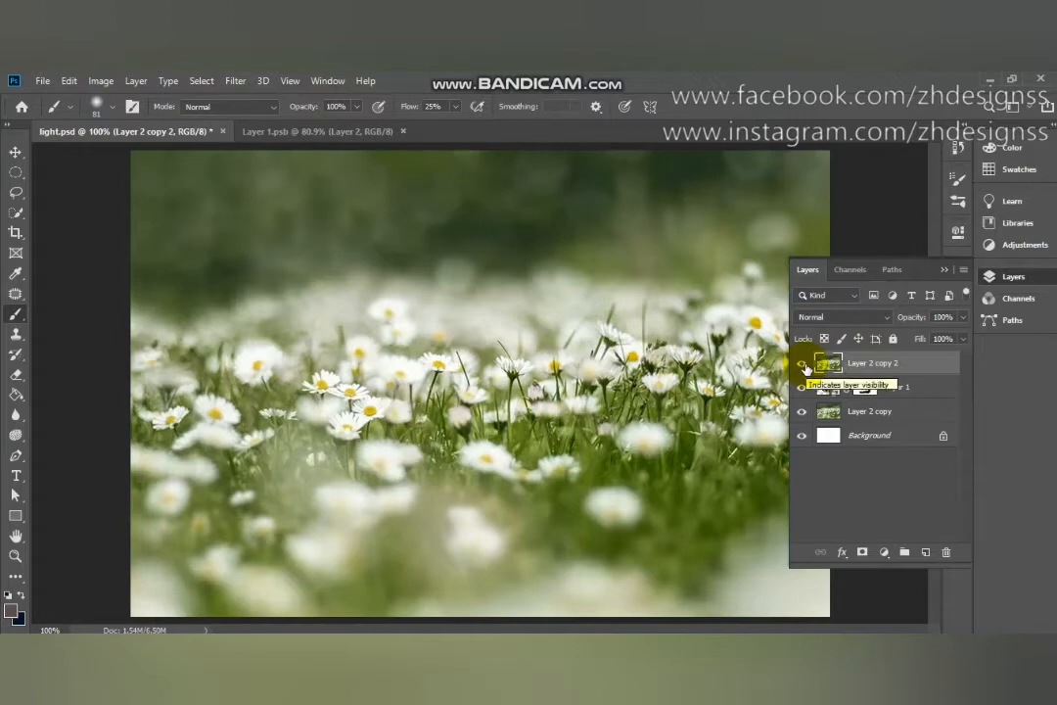
{"action": "left_click", "coordinate": [949, 317]}
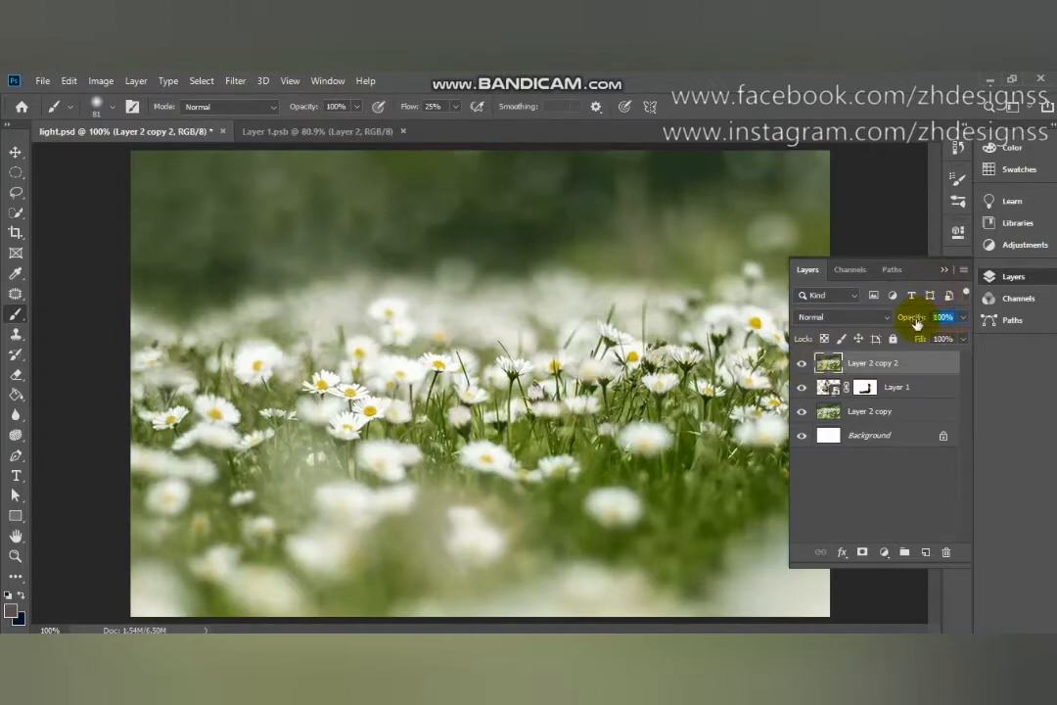
{"action": "type", "text": "50"}
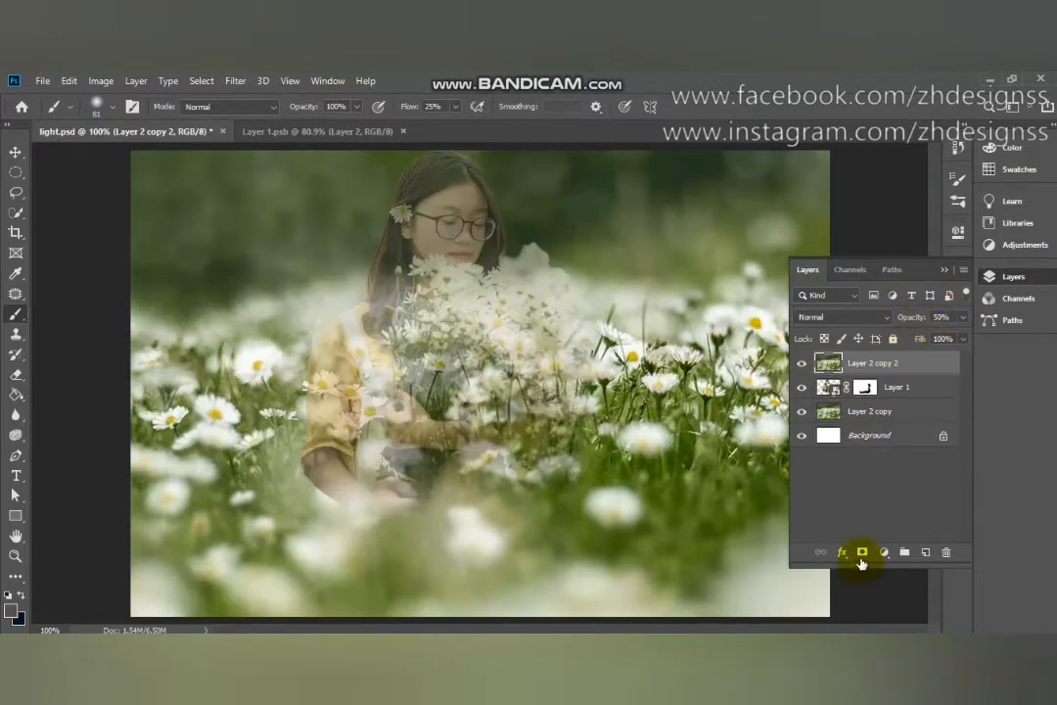
{"action": "left_click", "coordinate": [862, 554]}
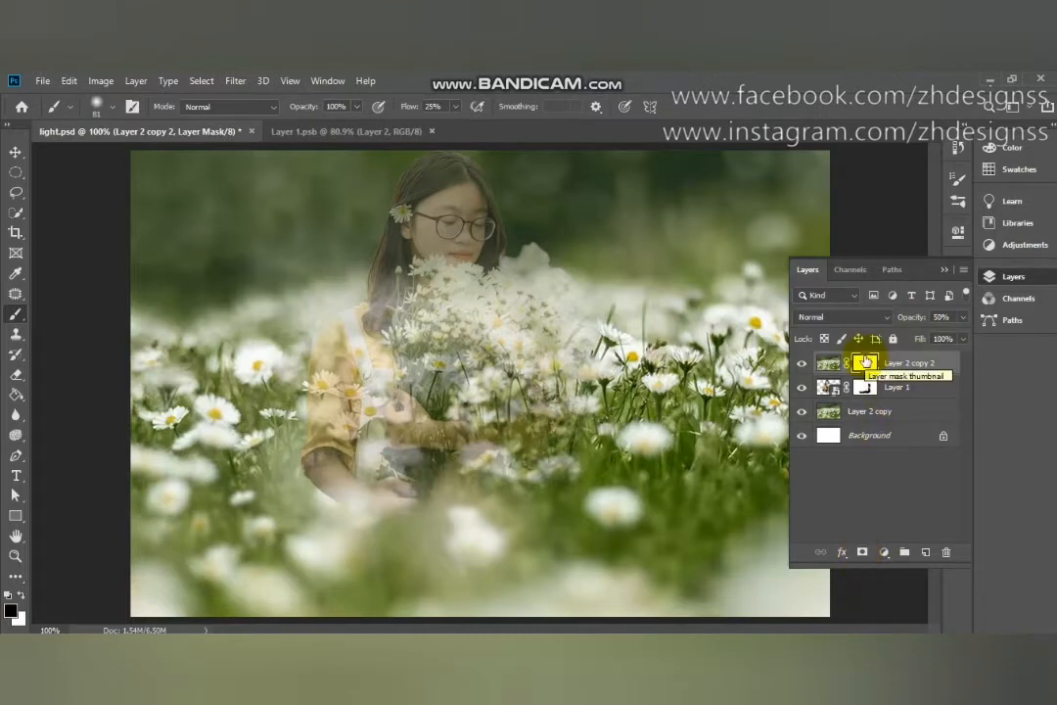
{"action": "key", "text": "ctrl+i"}
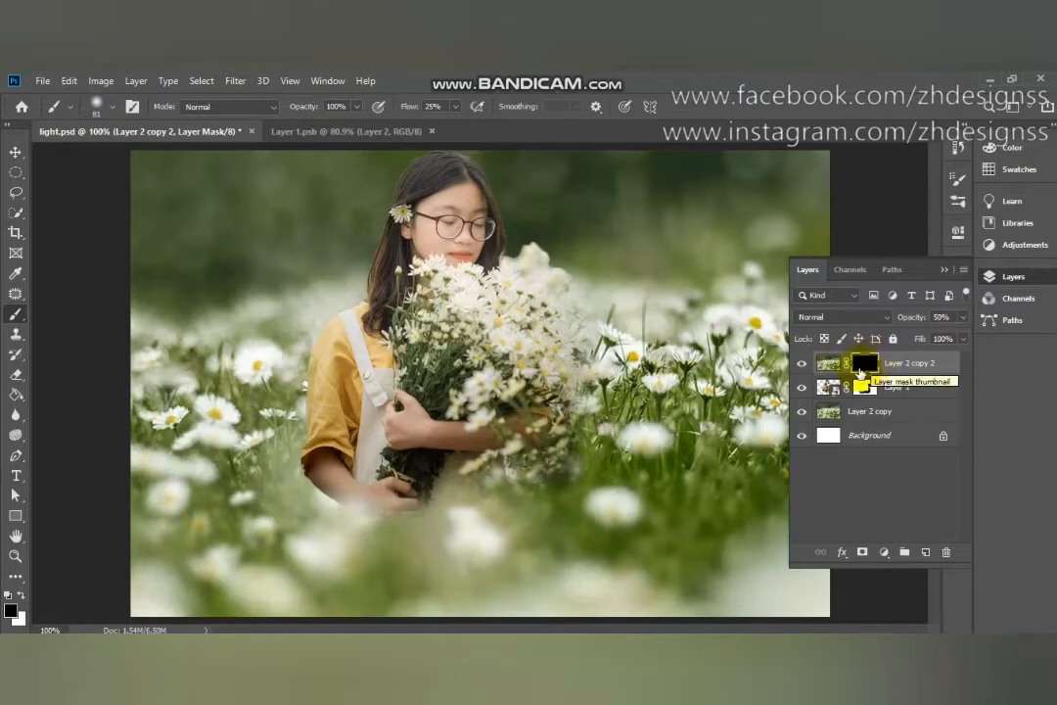
Hide Layer 1 and Layer 2 copy, and recreate the inverted black mask on Layer 2 copy 2
{"action": "left_click", "coordinate": [802, 389]}
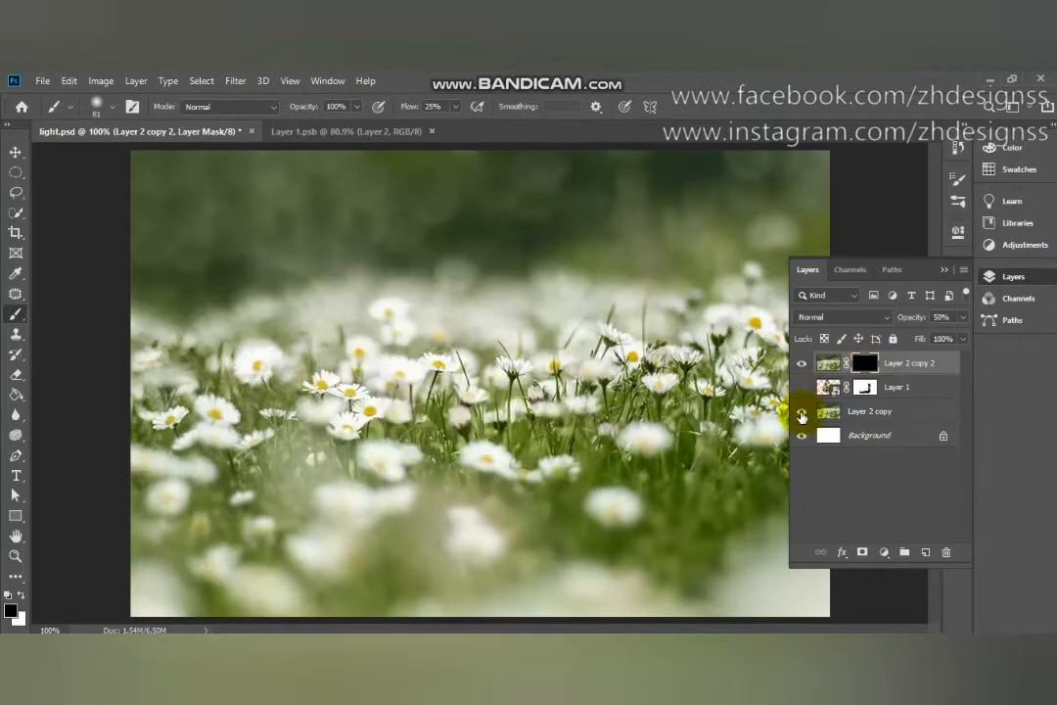
{"action": "left_click", "coordinate": [801, 412]}
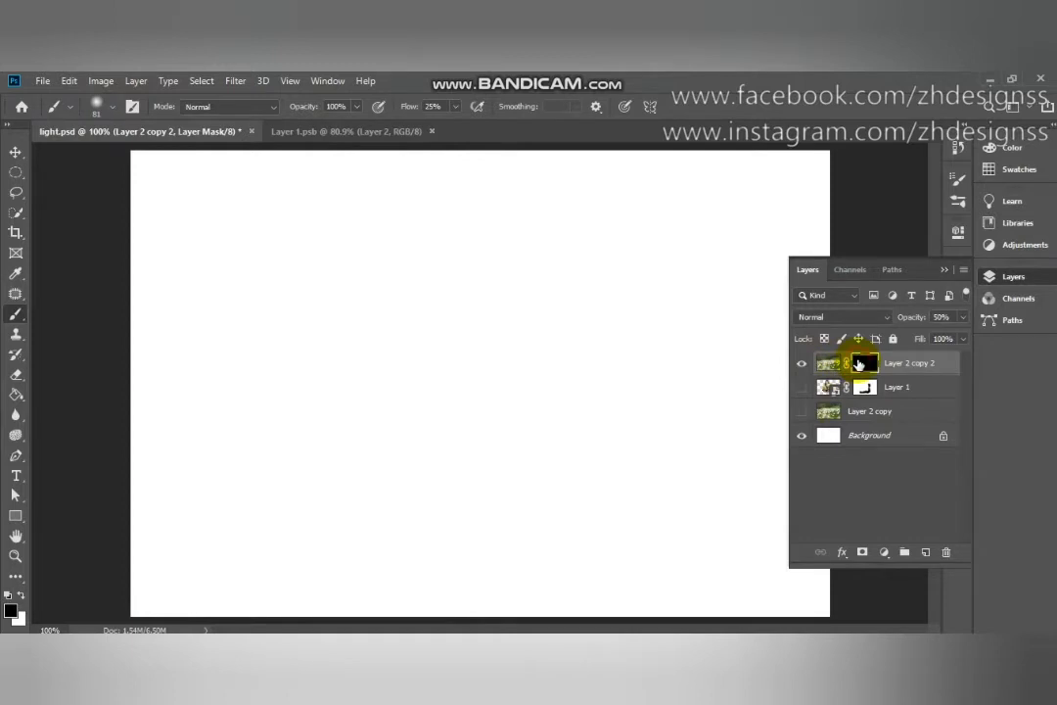
{"action": "right_click", "coordinate": [859, 365]}
{"action": "left_click", "coordinate": [878, 392]}
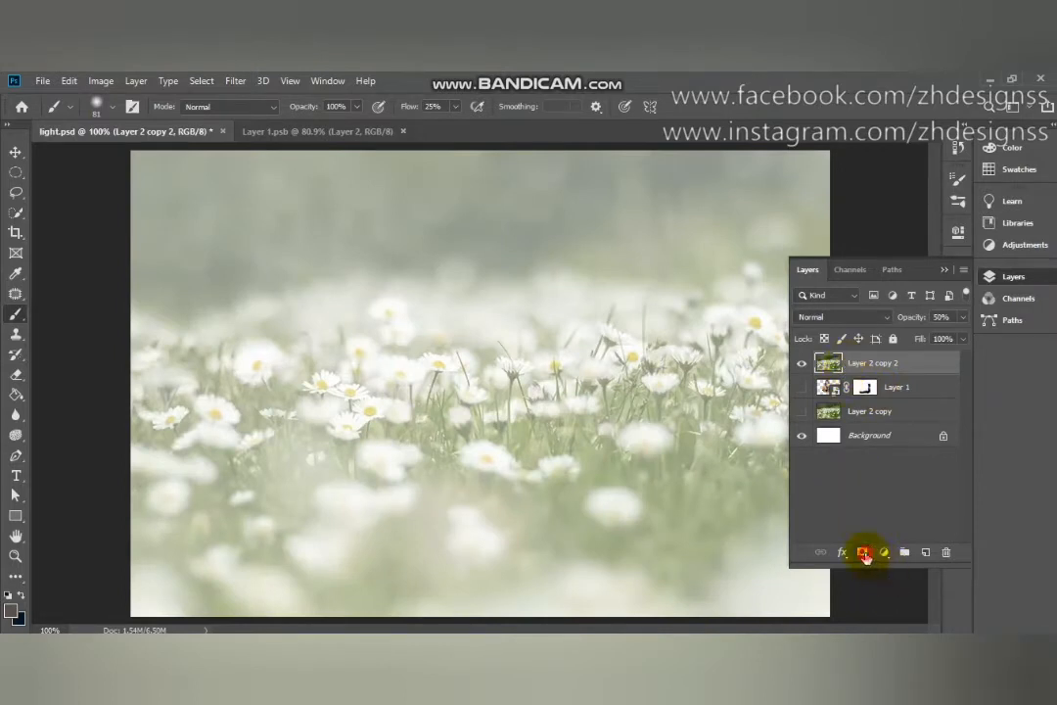
{"action": "left_click", "coordinate": [865, 554]}
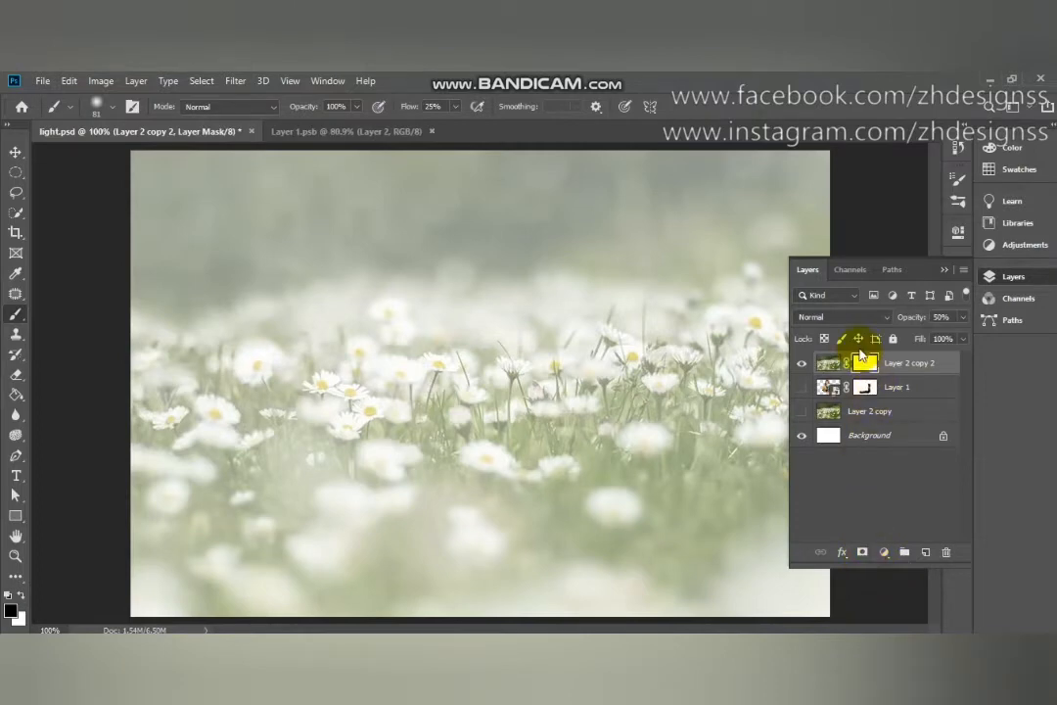
{"action": "key", "text": "ctrl+i"}
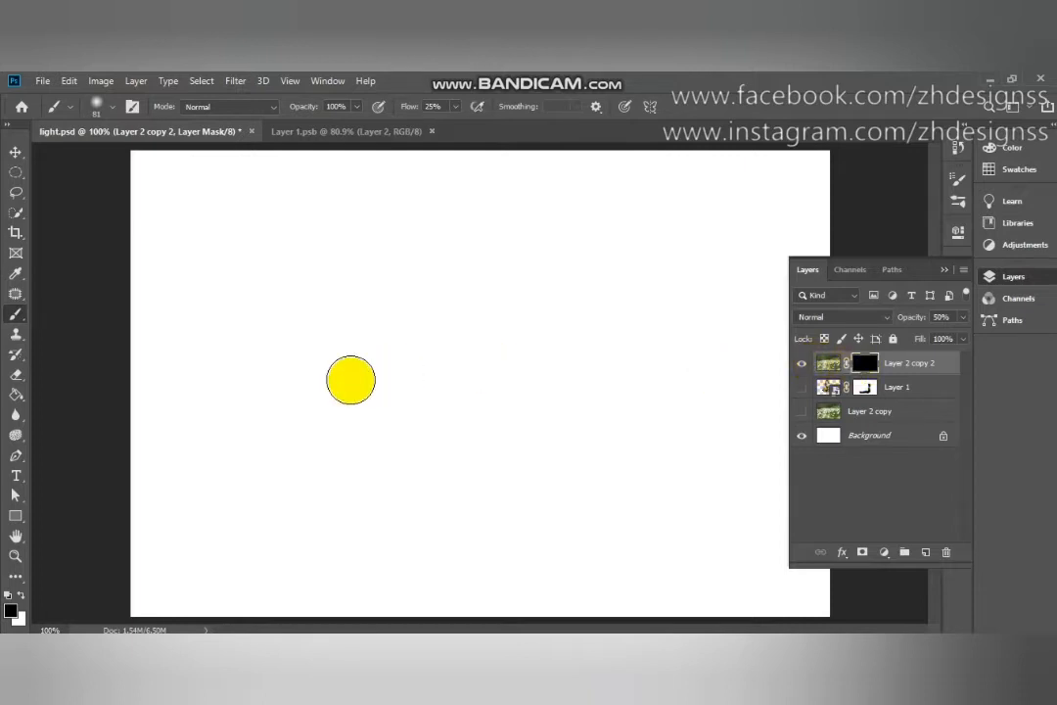
Paint white across the middle of the Layer 2 copy 2 mask, raising the brush flow to 100% and the size to 125 px
{"action": "key", "text": "x"}
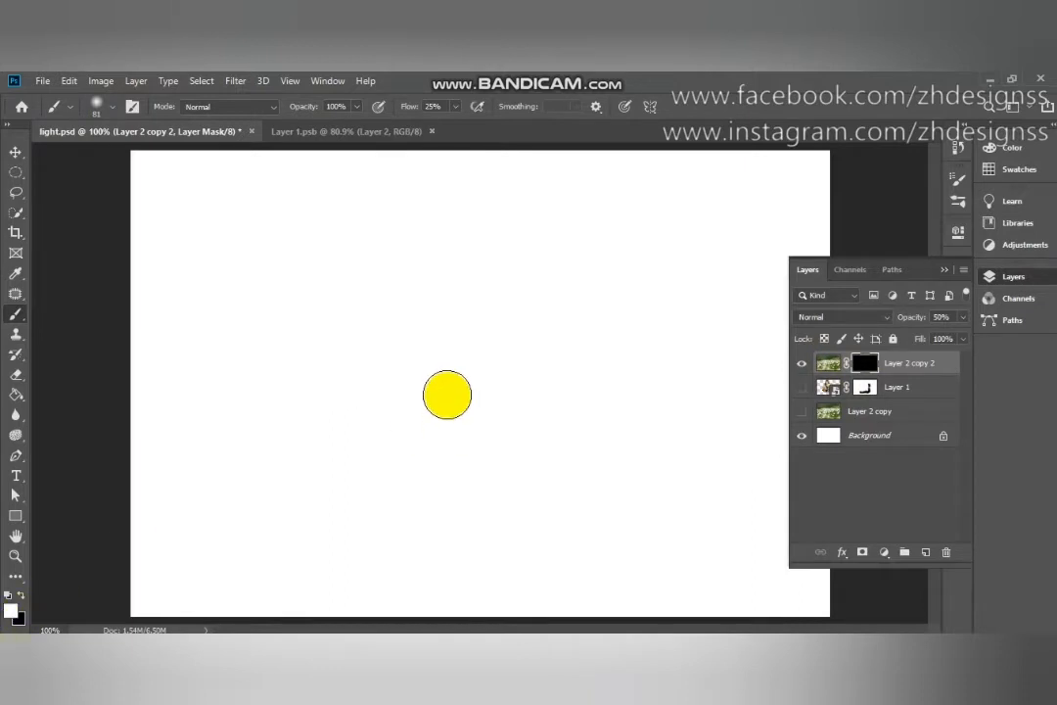
{"action": "mouse_move", "coordinate": [453, 391]}
{"action": "left_mouse_down"}
{"action": "mouse_move", "coordinate": [331, 327]}
{"action": "mouse_move", "coordinate": [517, 319]}
{"action": "mouse_move", "coordinate": [463, 304]}
{"action": "mouse_move", "coordinate": [421, 326]}
{"action": "mouse_move", "coordinate": [422, 262]}
{"action": "left_mouse_up"}
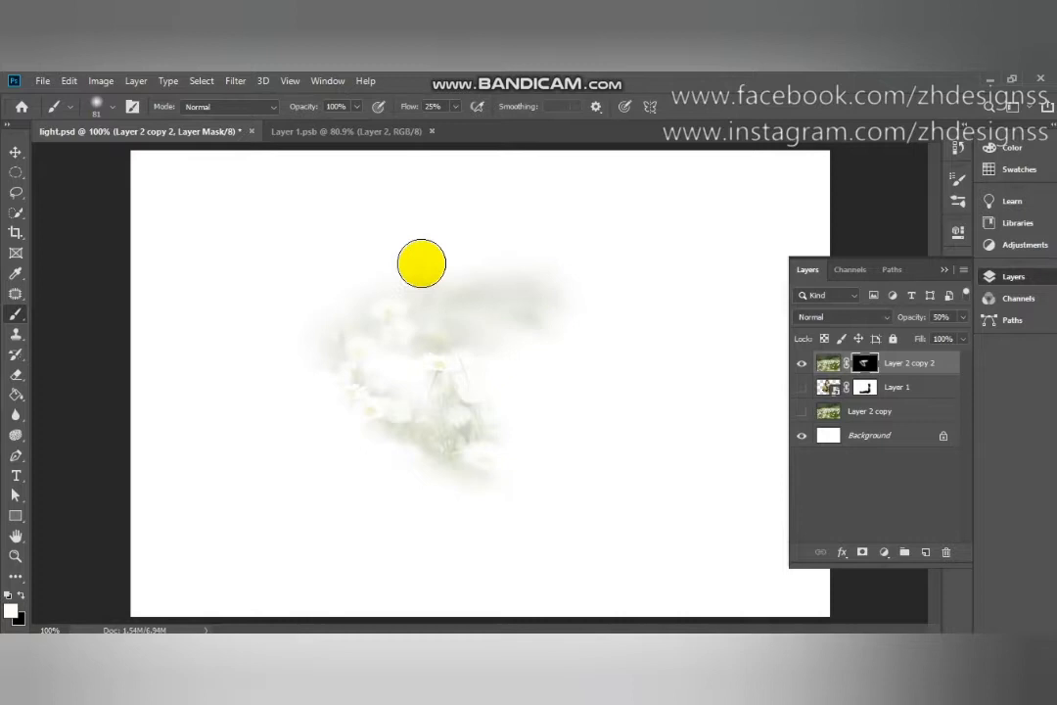
{"action": "left_click", "coordinate": [454, 107]}
{"action": "mouse_move", "coordinate": [454, 124]}
{"action": "left_mouse_down"}
{"action": "mouse_move", "coordinate": [500, 127]}
{"action": "mouse_move", "coordinate": [455, 131]}
{"action": "mouse_move", "coordinate": [456, 113]}
{"action": "left_mouse_up"}
{"action": "left_click", "coordinate": [454, 107]}
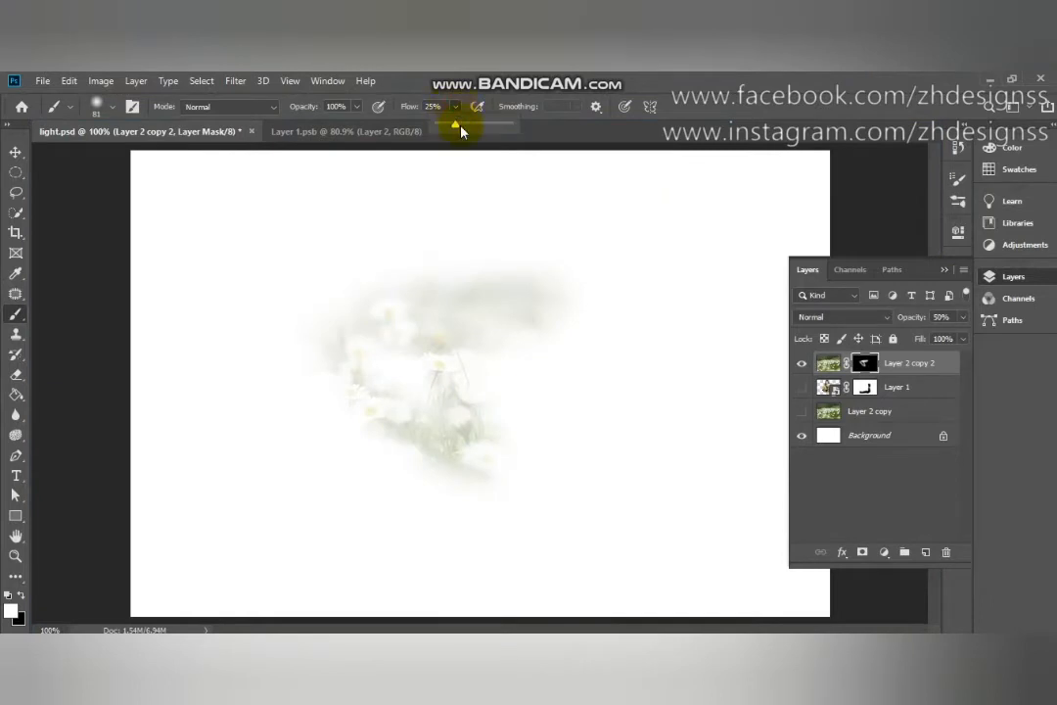
{"action": "left_click_drag", "start_coordinate": [453, 128], "coordinate": [516, 130]}
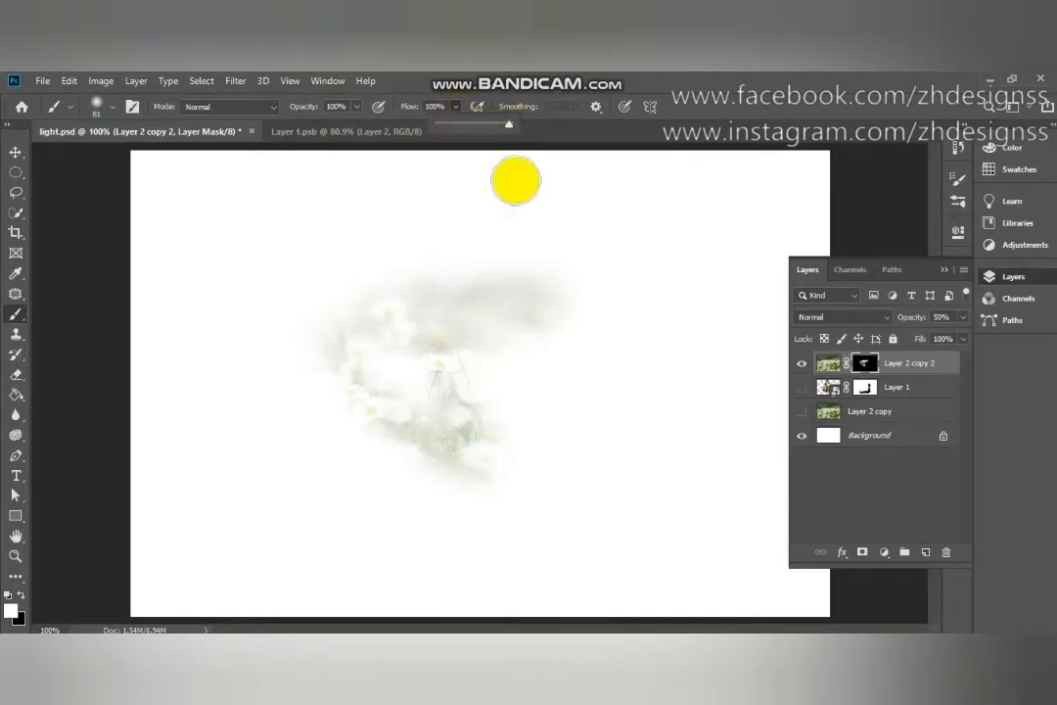
{"action": "mouse_move", "coordinate": [459, 300]}
{"action": "left_mouse_down"}
{"action": "mouse_move", "coordinate": [459, 333]}
{"action": "mouse_move", "coordinate": [438, 299]}
{"action": "mouse_move", "coordinate": [460, 405]}
{"action": "mouse_move", "coordinate": [455, 439]}
{"action": "mouse_move", "coordinate": [355, 277]}
{"action": "mouse_move", "coordinate": [354, 367]}
{"action": "mouse_move", "coordinate": [430, 474]}
{"action": "mouse_move", "coordinate": [371, 408]}
{"action": "mouse_move", "coordinate": [475, 458]}
{"action": "mouse_move", "coordinate": [443, 477]}
{"action": "mouse_move", "coordinate": [328, 401]}
{"action": "mouse_move", "coordinate": [280, 337]}
{"action": "mouse_move", "coordinate": [295, 373]}
{"action": "mouse_move", "coordinate": [362, 404]}
{"action": "mouse_move", "coordinate": [370, 317]}
{"action": "mouse_move", "coordinate": [552, 392]}
{"action": "mouse_move", "coordinate": [601, 368]}
{"action": "mouse_move", "coordinate": [342, 272]}
{"action": "mouse_move", "coordinate": [602, 260]}
{"action": "mouse_move", "coordinate": [385, 309]}
{"action": "mouse_move", "coordinate": [550, 424]}
{"action": "mouse_move", "coordinate": [436, 410]}
{"action": "mouse_move", "coordinate": [365, 466]}
{"action": "mouse_move", "coordinate": [508, 477]}
{"action": "mouse_move", "coordinate": [283, 465]}
{"action": "left_mouse_up"}
{"action": "key", "text": "bracketright"}
{"action": "key", "text": "bracketright"}
{"action": "key", "text": "bracketright"}
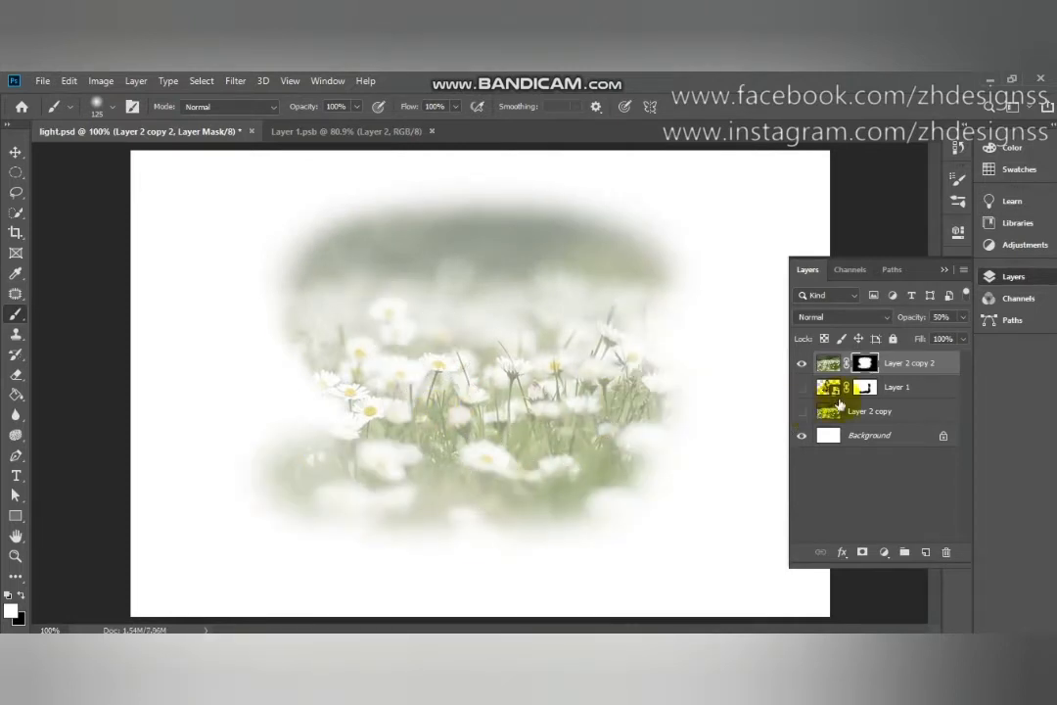
Show Layer 1 and Layer 2 copy again, and replace the painted mask on Layer 2 copy 2 with a fresh inverted black one
{"action": "right_click", "coordinate": [867, 368]}
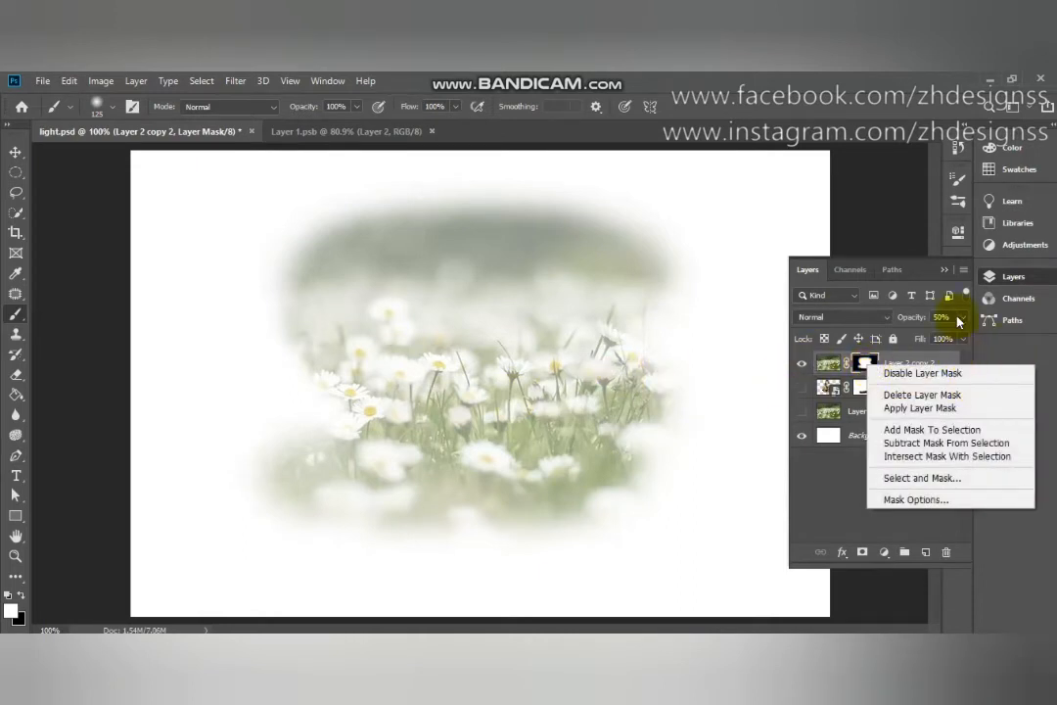
{"action": "left_click", "coordinate": [921, 395]}
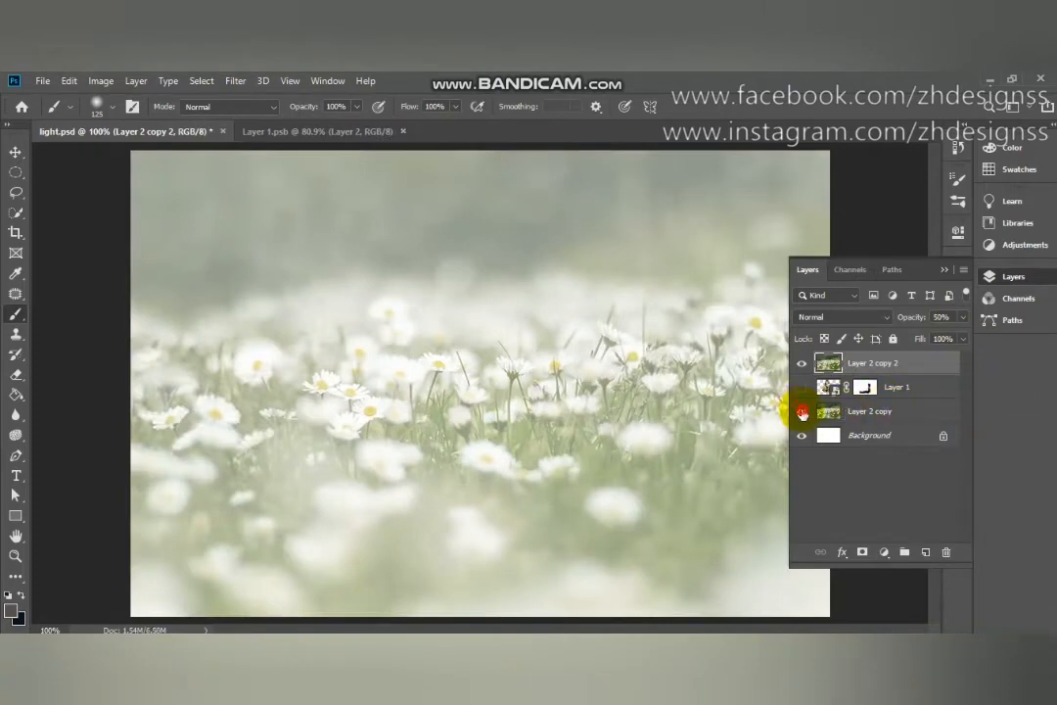
{"action": "left_click", "coordinate": [802, 411]}
{"action": "left_click", "coordinate": [802, 389]}
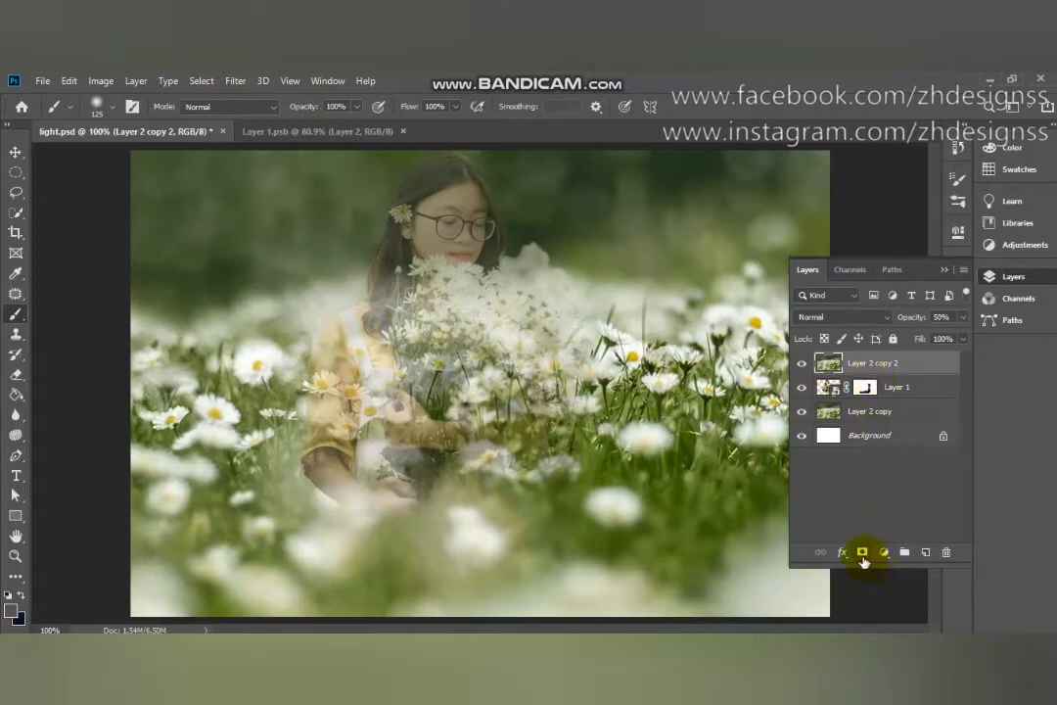
{"action": "left_click", "coordinate": [862, 554]}
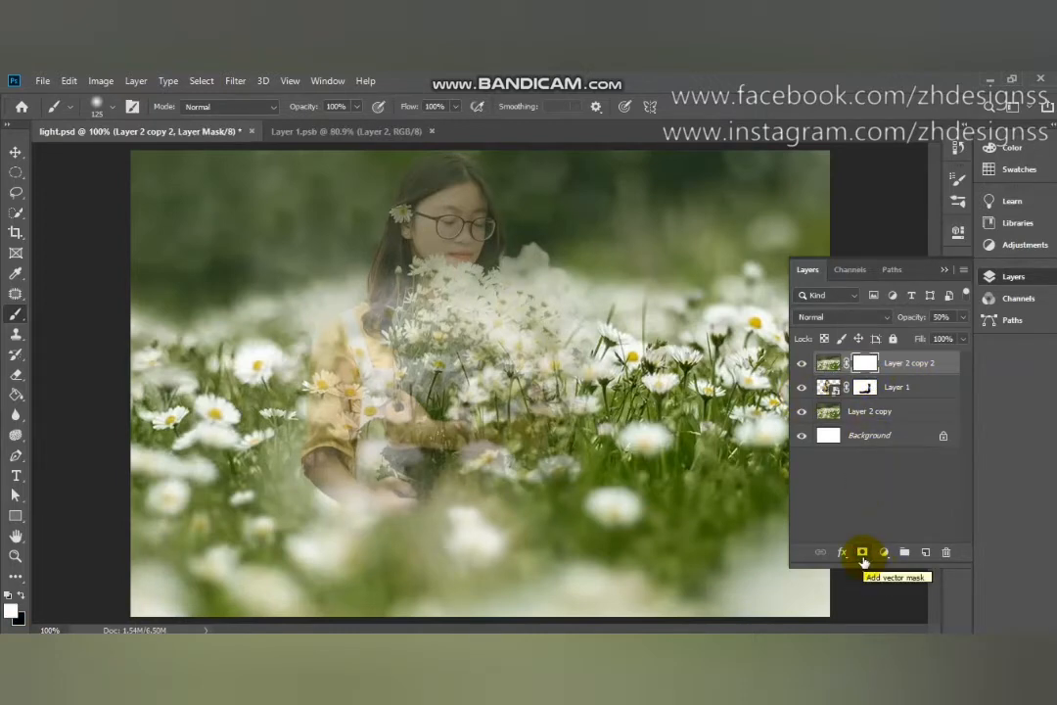
{"action": "key", "text": "ctrl+i"}
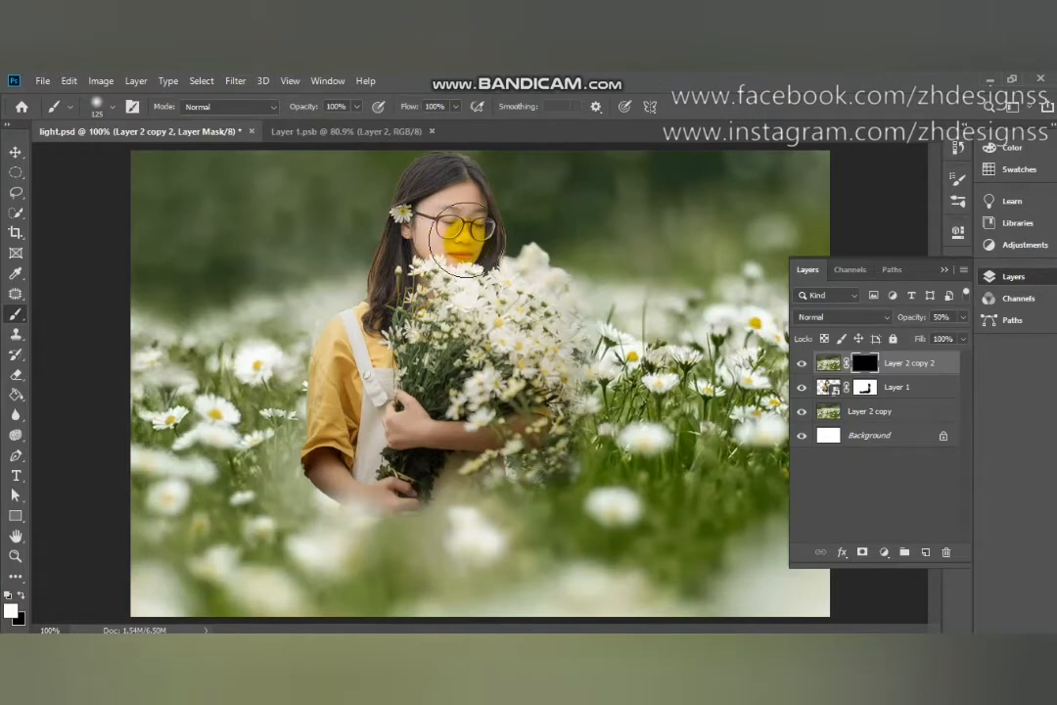
Invert the Layer 2 copy 2 mask to white and paint black on it over the girl and her bouquet
{"action": "left_click_drag", "start_coordinate": [459, 209], "coordinate": [461, 217]}
{"action": "key", "text": "ctrl+z"}
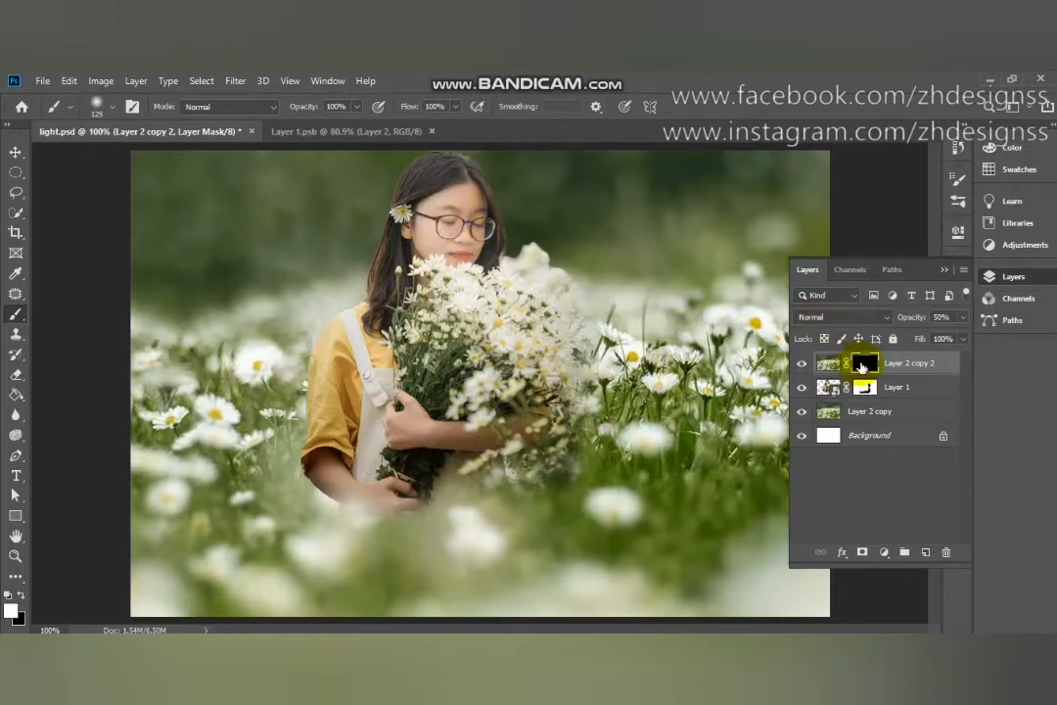
{"action": "key", "text": "ctrl+i"}
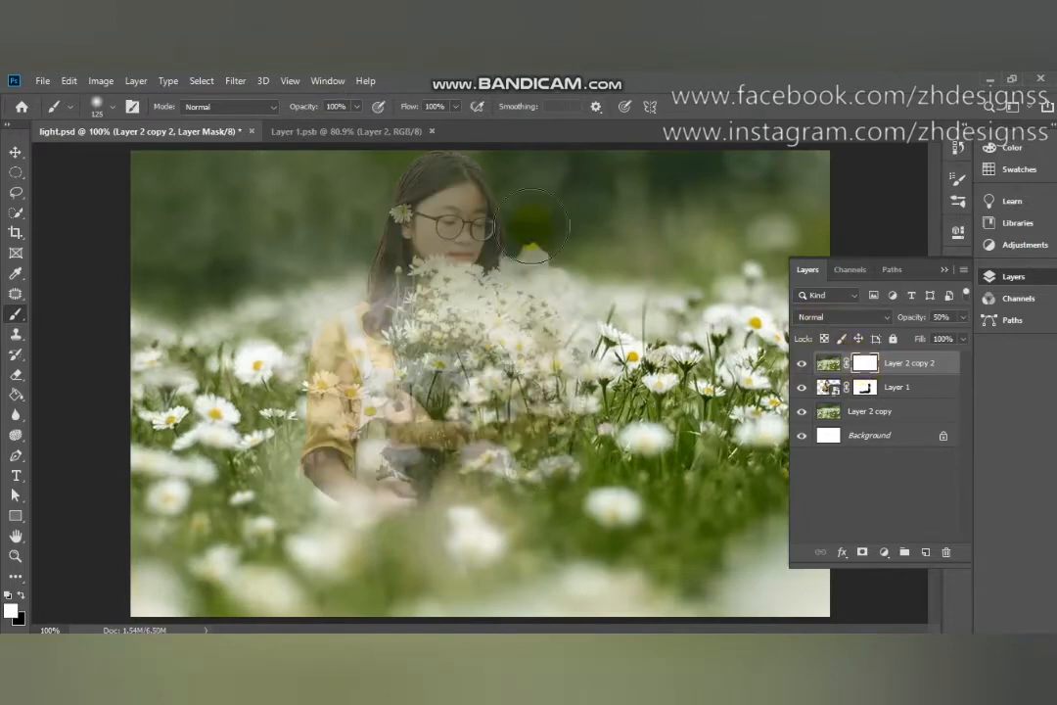
{"action": "mouse_move", "coordinate": [468, 216]}
{"action": "left_mouse_down"}
{"action": "mouse_move", "coordinate": [473, 246]}
{"action": "mouse_move", "coordinate": [473, 226]}
{"action": "mouse_move", "coordinate": [466, 249]}
{"action": "mouse_move", "coordinate": [452, 199]}
{"action": "mouse_move", "coordinate": [470, 266]}
{"action": "mouse_move", "coordinate": [451, 235]}
{"action": "mouse_move", "coordinate": [437, 284]}
{"action": "left_mouse_up"}
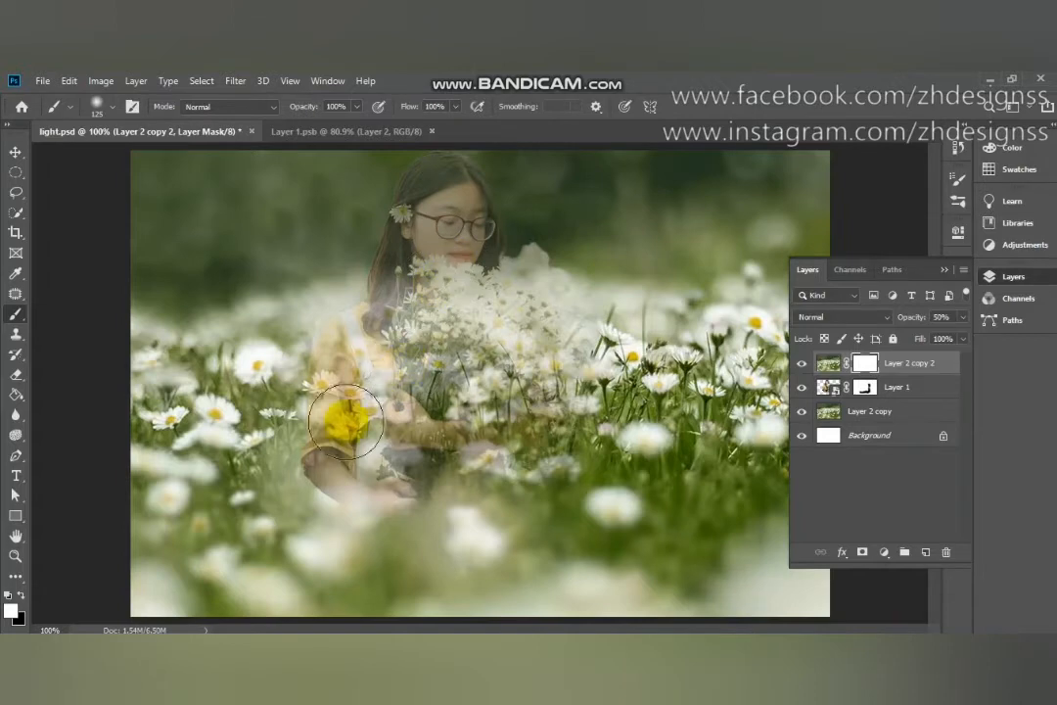
{"action": "left_click", "coordinate": [21, 596]}
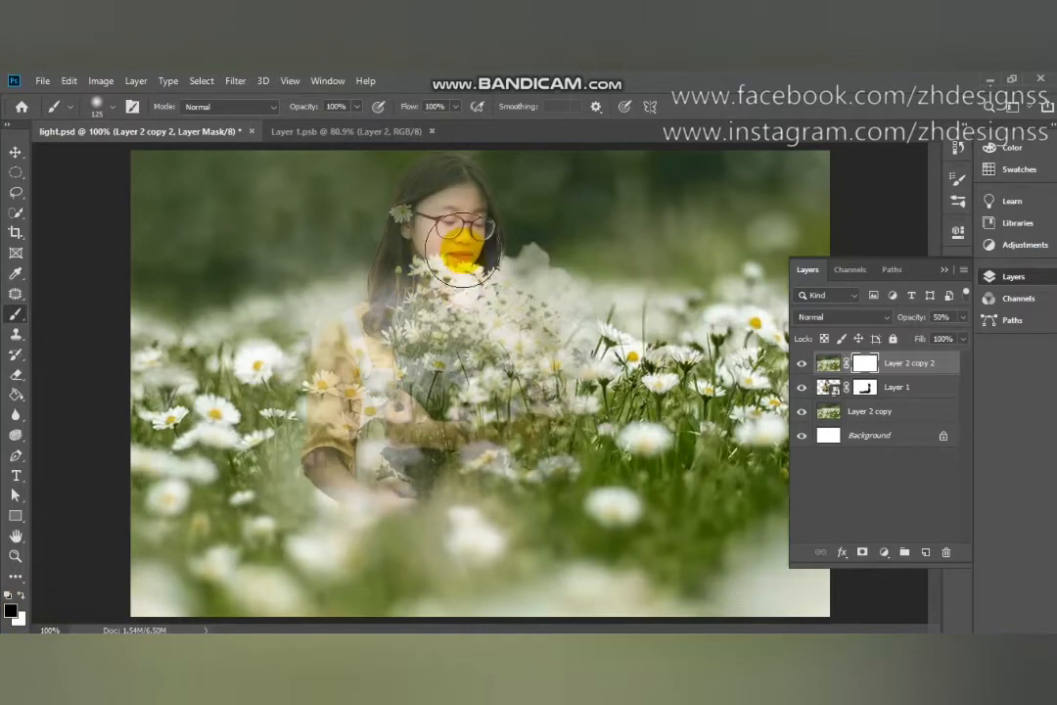
{"action": "mouse_move", "coordinate": [460, 252]}
{"action": "left_mouse_down"}
{"action": "mouse_move", "coordinate": [457, 192]}
{"action": "mouse_move", "coordinate": [437, 190]}
{"action": "mouse_move", "coordinate": [404, 266]}
{"action": "mouse_move", "coordinate": [396, 321]}
{"action": "mouse_move", "coordinate": [404, 298]}
{"action": "mouse_move", "coordinate": [346, 393]}
{"action": "mouse_move", "coordinate": [357, 317]}
{"action": "mouse_move", "coordinate": [319, 409]}
{"action": "mouse_move", "coordinate": [321, 443]}
{"action": "mouse_move", "coordinate": [362, 455]}
{"action": "mouse_move", "coordinate": [490, 401]}
{"action": "mouse_move", "coordinate": [464, 416]}
{"action": "mouse_move", "coordinate": [543, 394]}
{"action": "mouse_move", "coordinate": [547, 361]}
{"action": "mouse_move", "coordinate": [480, 392]}
{"action": "mouse_move", "coordinate": [490, 342]}
{"action": "mouse_move", "coordinate": [479, 327]}
{"action": "mouse_move", "coordinate": [523, 307]}
{"action": "mouse_move", "coordinate": [524, 270]}
{"action": "mouse_move", "coordinate": [560, 329]}
{"action": "mouse_move", "coordinate": [549, 363]}
{"action": "mouse_move", "coordinate": [452, 462]}
{"action": "mouse_move", "coordinate": [361, 478]}
{"action": "mouse_move", "coordinate": [448, 479]}
{"action": "mouse_move", "coordinate": [517, 431]}
{"action": "mouse_move", "coordinate": [536, 402]}
{"action": "mouse_move", "coordinate": [547, 323]}
{"action": "mouse_move", "coordinate": [511, 257]}
{"action": "mouse_move", "coordinate": [402, 401]}
{"action": "mouse_move", "coordinate": [373, 424]}
{"action": "mouse_move", "coordinate": [353, 411]}
{"action": "mouse_move", "coordinate": [350, 318]}
{"action": "mouse_move", "coordinate": [465, 296]}
{"action": "mouse_move", "coordinate": [578, 477]}
{"action": "left_mouse_up"}
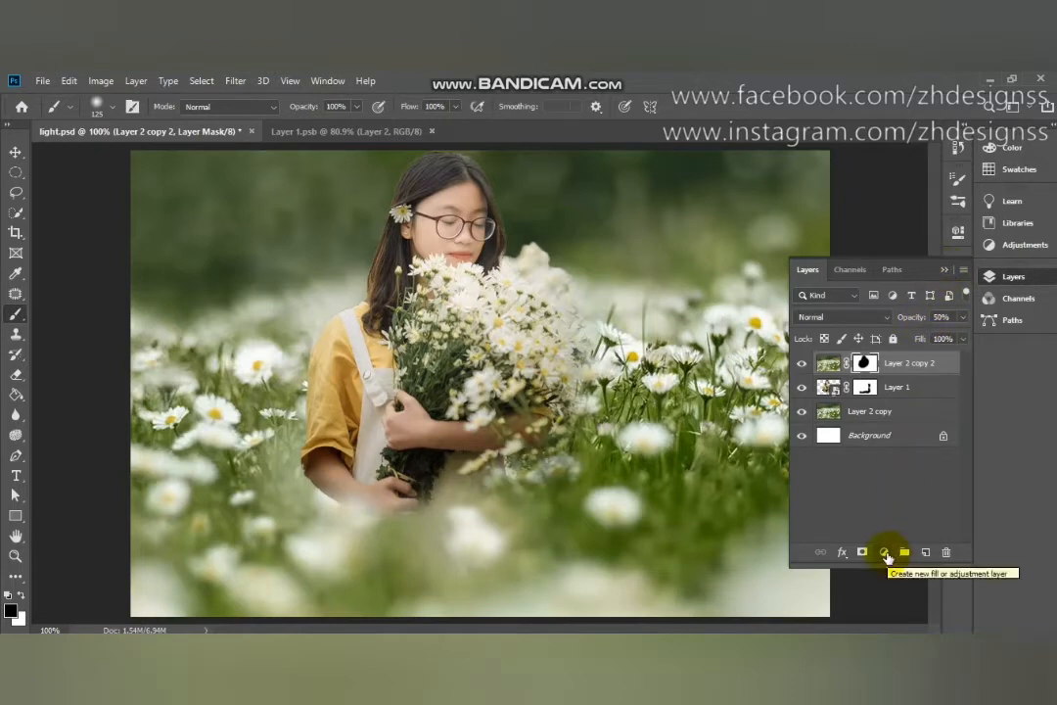
Add a Color Lookup adjustment layer above Layer 2 copy 2 using the NightFromDay.CUBE 3D LUT
{"action": "left_click", "coordinate": [887, 555]}
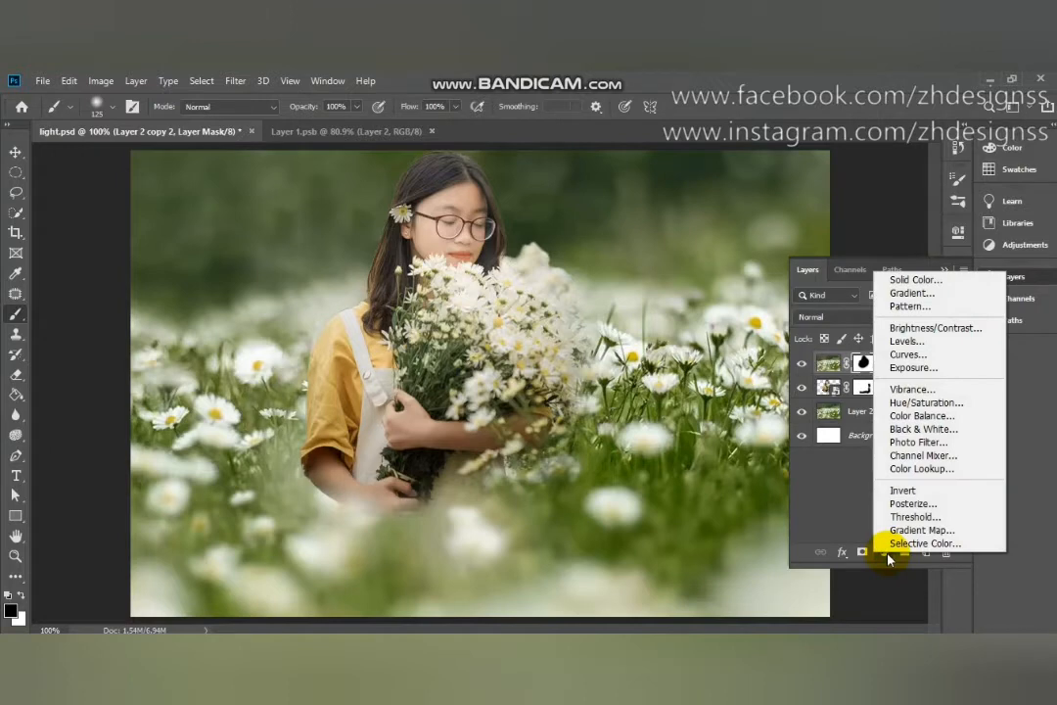
{"action": "left_click", "coordinate": [903, 470]}
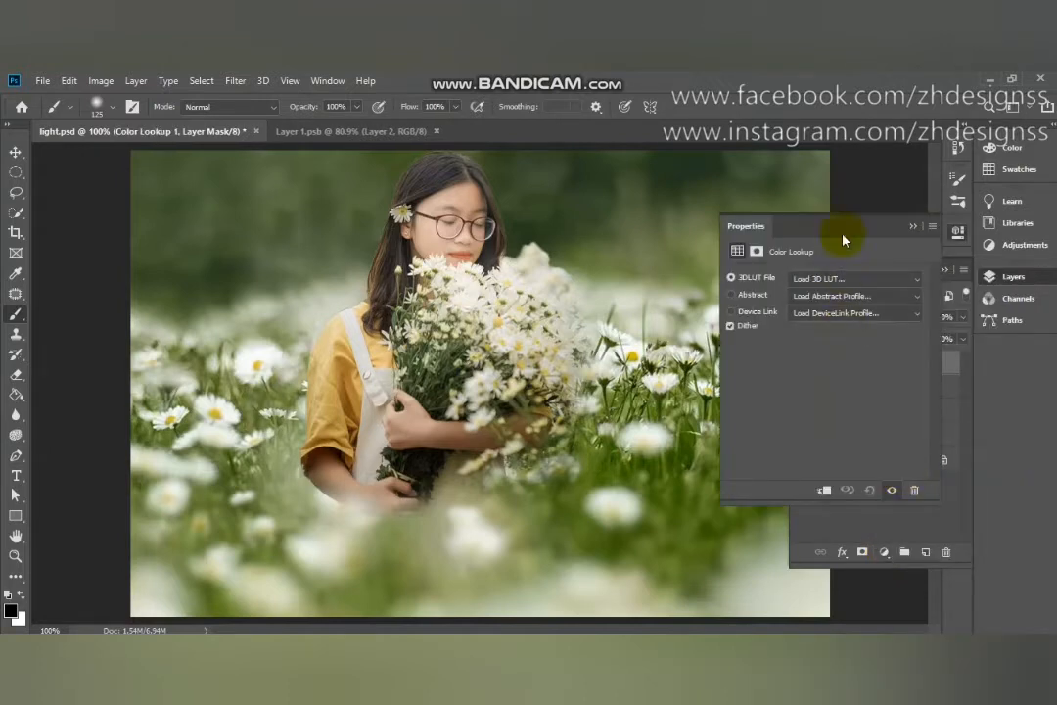
{"action": "left_click", "coordinate": [855, 278]}
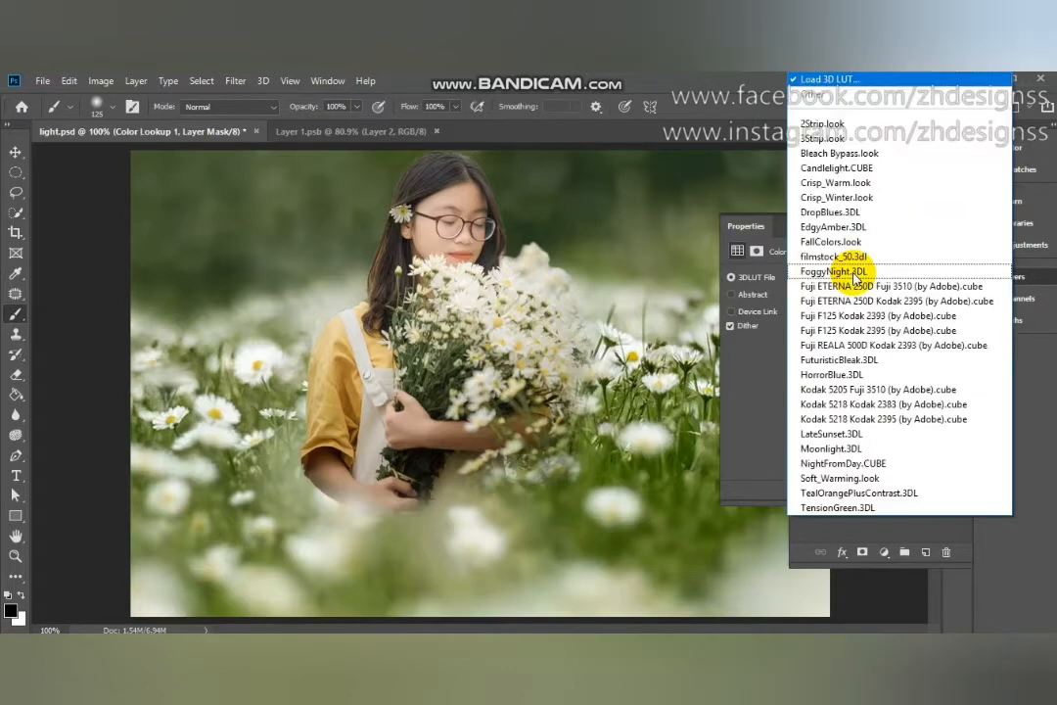
{"action": "left_click", "coordinate": [883, 465]}
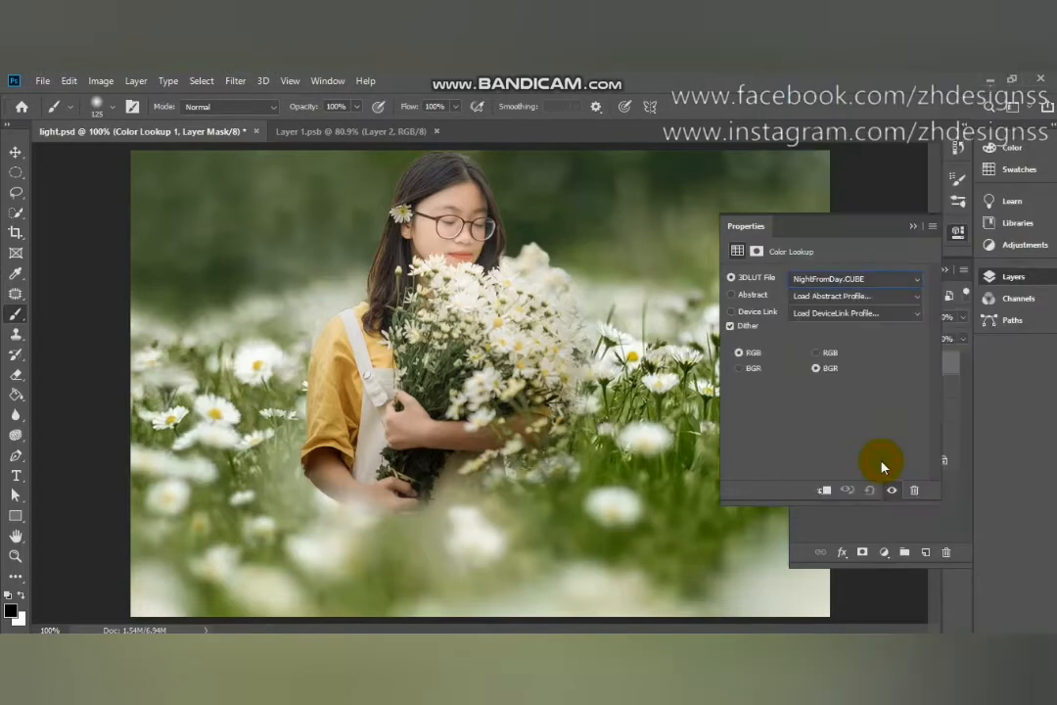
{"action": "left_click", "coordinate": [913, 236]}
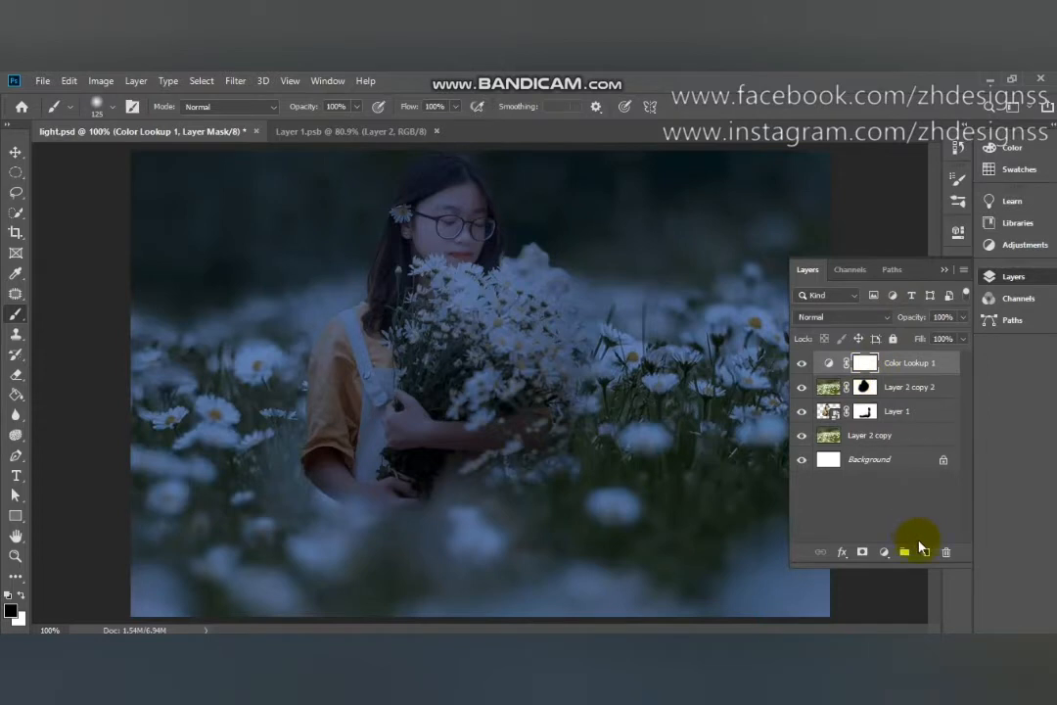
Create a new empty layer above the Color Lookup adjustment and set the brush foreground color to near-white #faf8f7
{"action": "left_click", "coordinate": [926, 553]}
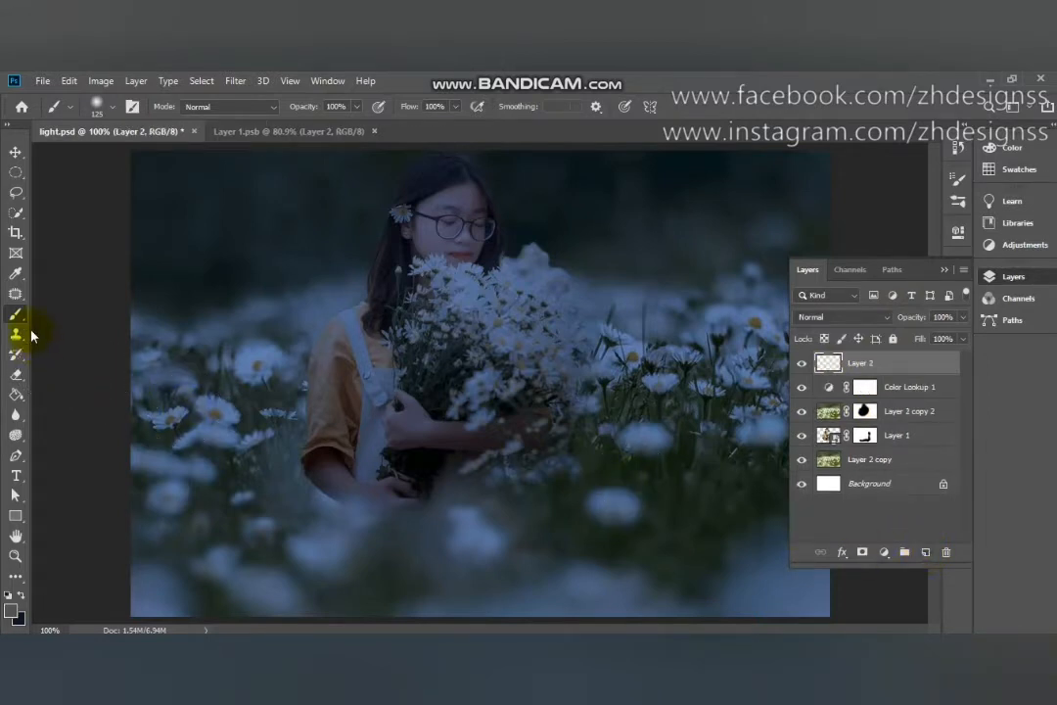
{"action": "left_click", "coordinate": [12, 613]}
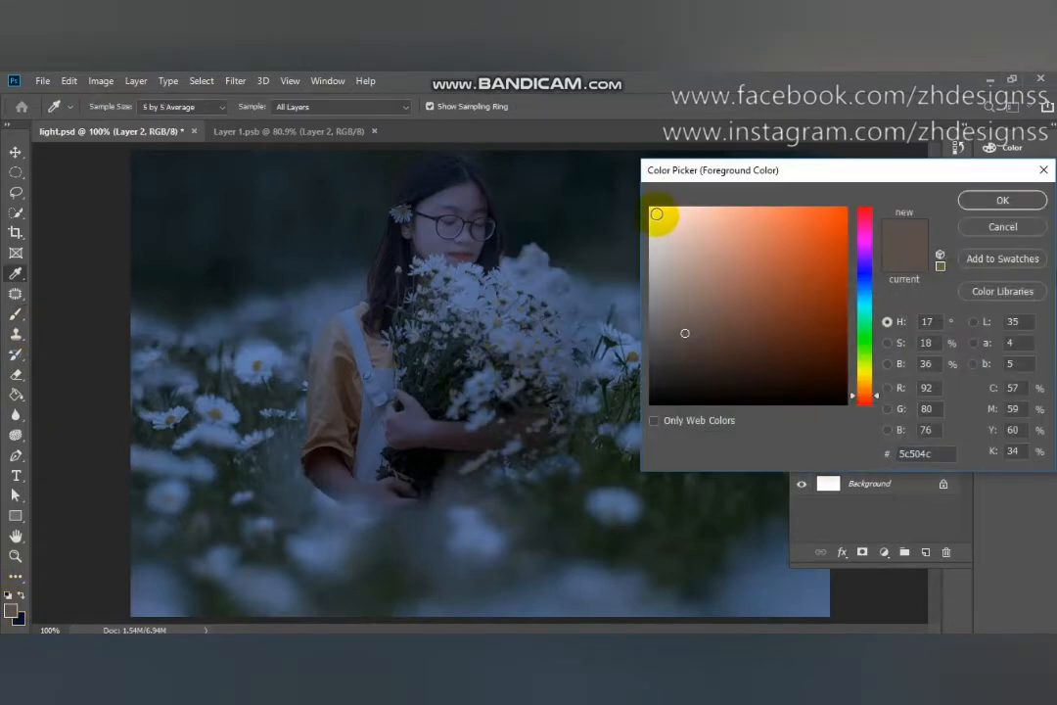
{"action": "left_click", "coordinate": [653, 211]}
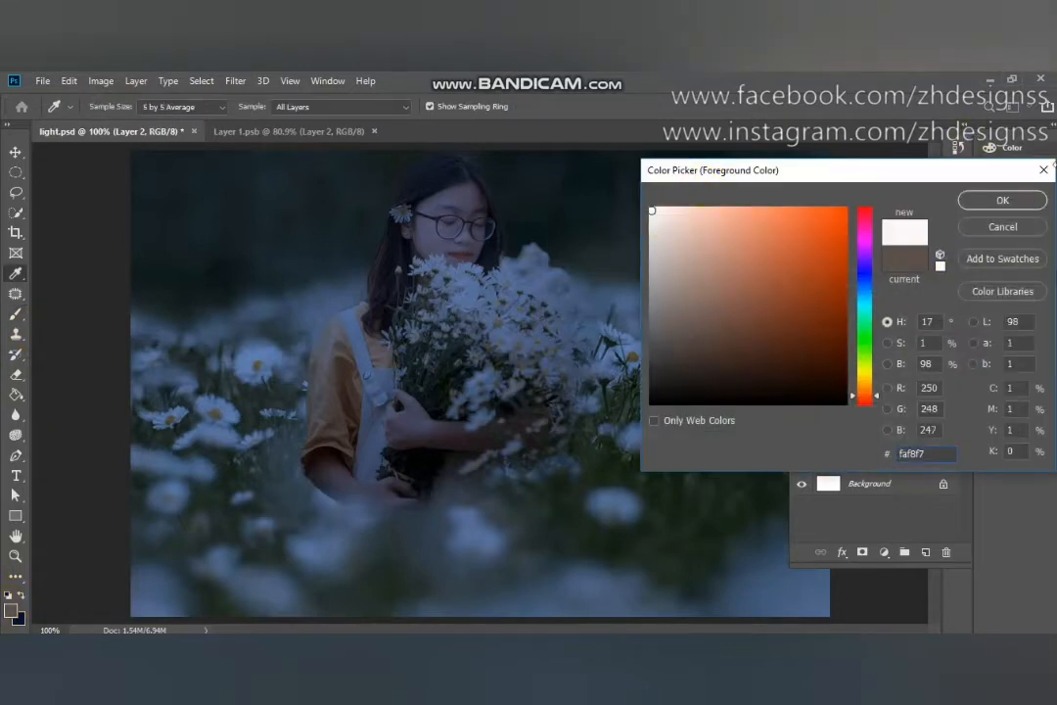
{"action": "left_click", "coordinate": [1002, 200]}
{"action": "key", "text": "b"}
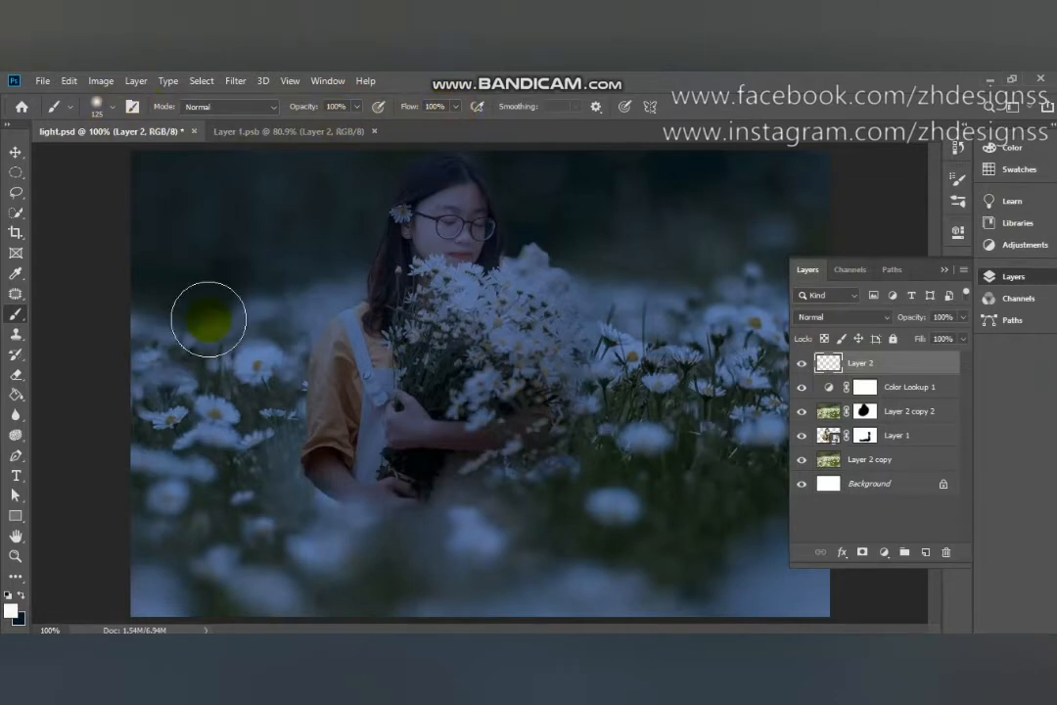
Reduce the brush to 15 px and dab white light spots on the centers of three daisies left of the girl
{"action": "key", "text": "bracketleft"}
{"action": "key", "text": "bracketleft"}
{"action": "key", "text": "bracketleft"}
{"action": "key", "text": "bracketleft"}
{"action": "key", "text": "bracketleft"}
{"action": "key", "text": "bracketleft"}
{"action": "key", "text": "bracketleft"}
{"action": "key", "text": "bracketleft"}
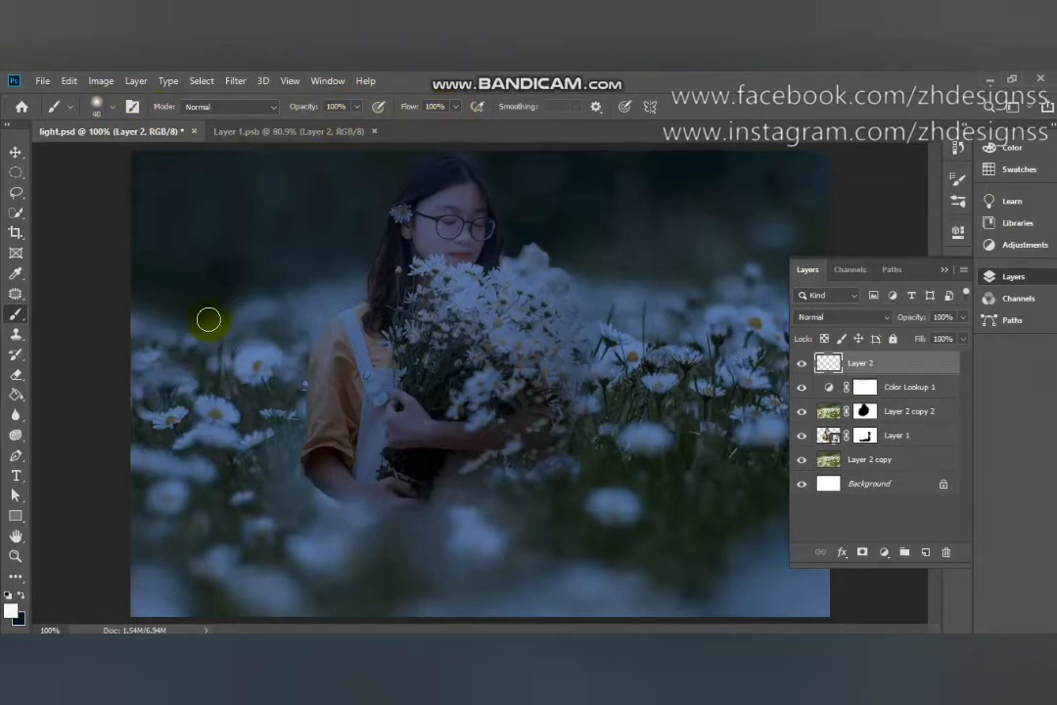
{"action": "key", "text": "bracketleft"}
{"action": "key", "text": "bracketleft"}
{"action": "key", "text": "bracketright"}
{"action": "key", "text": "bracketright"}
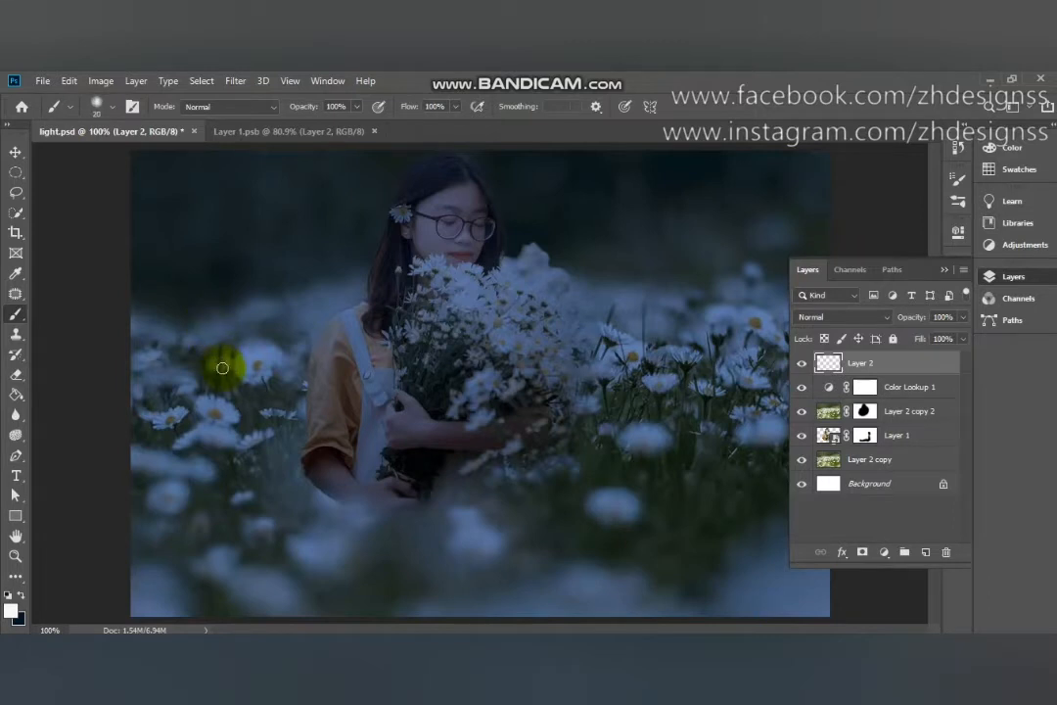
{"action": "key", "text": "bracketleft"}
{"action": "left_click", "coordinate": [255, 366]}
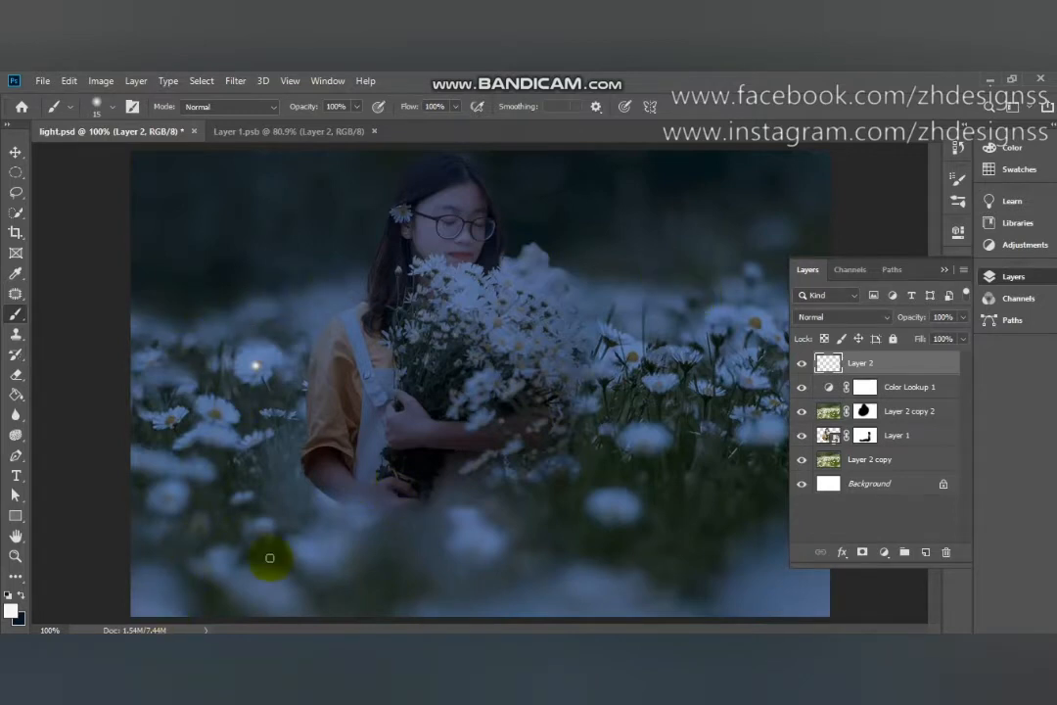
{"action": "left_click", "coordinate": [214, 414]}
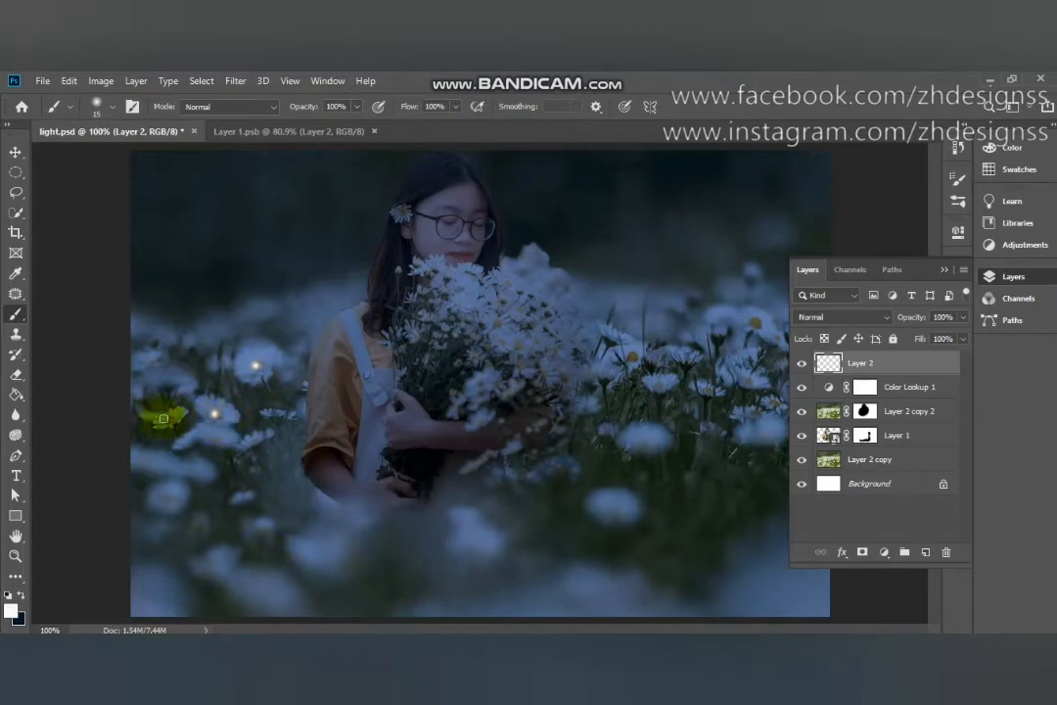
{"action": "left_click", "coordinate": [168, 420]}
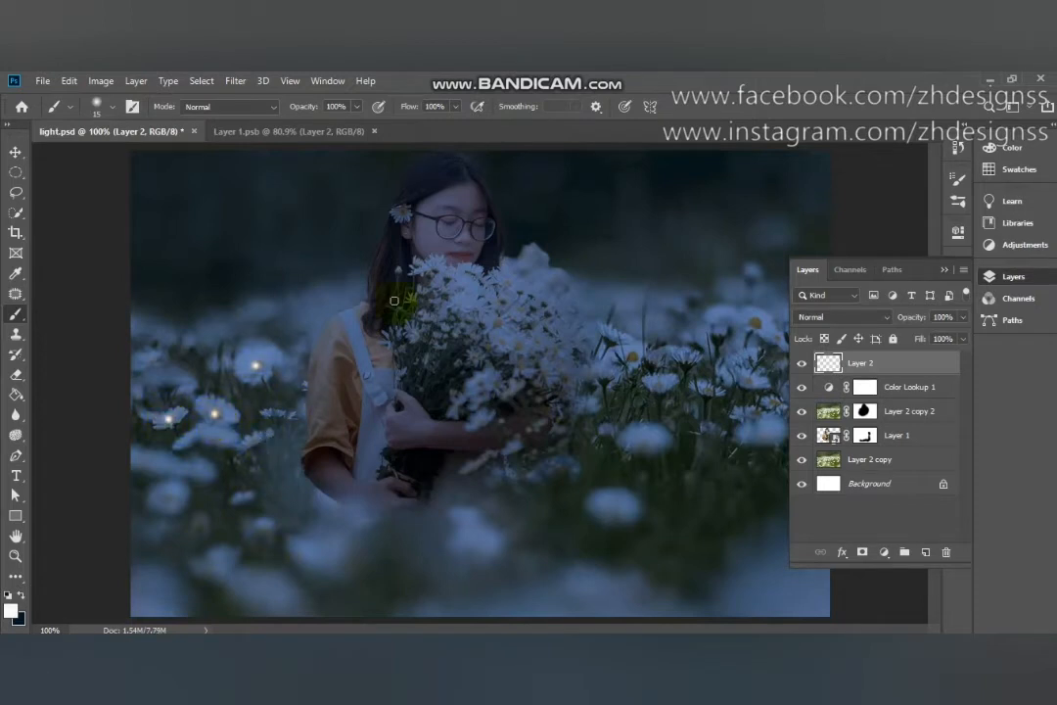
Dab white light spots on the centers of five daisies in the field to the right of the bouquet
{"action": "left_click", "coordinate": [756, 323]}
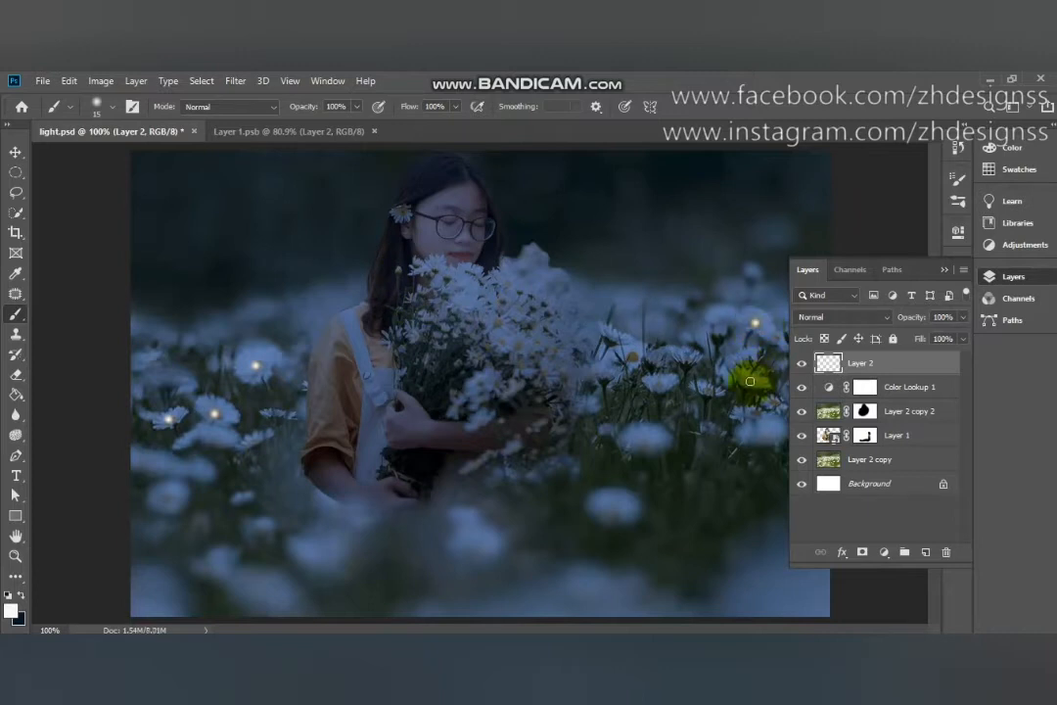
{"action": "left_click", "coordinate": [750, 381]}
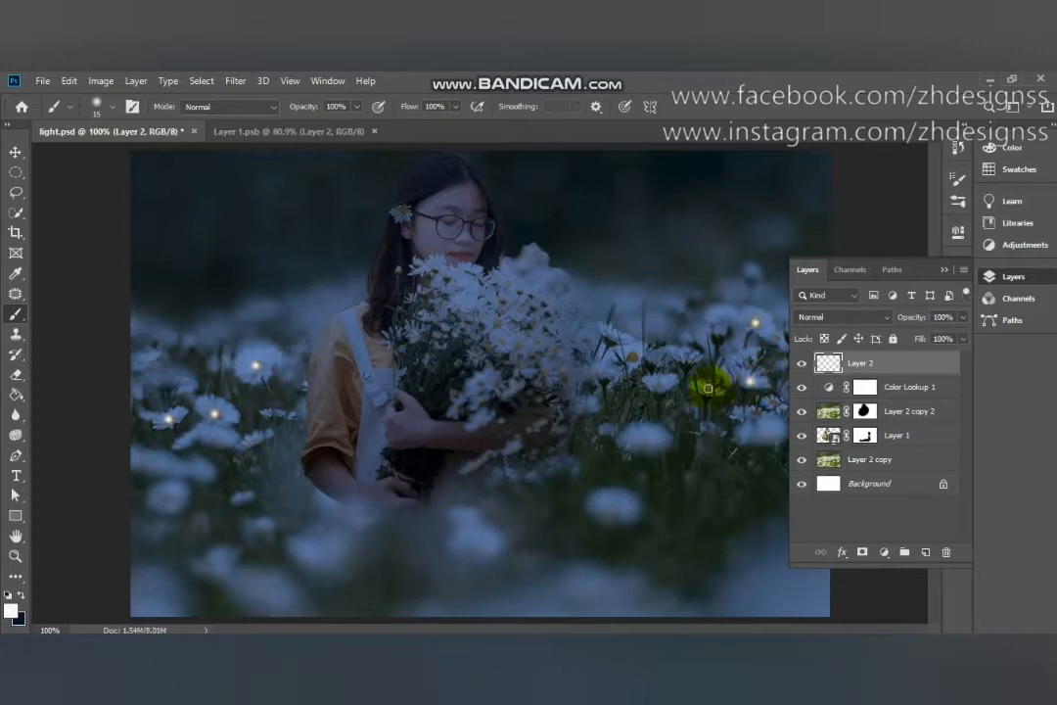
{"action": "left_click", "coordinate": [707, 389]}
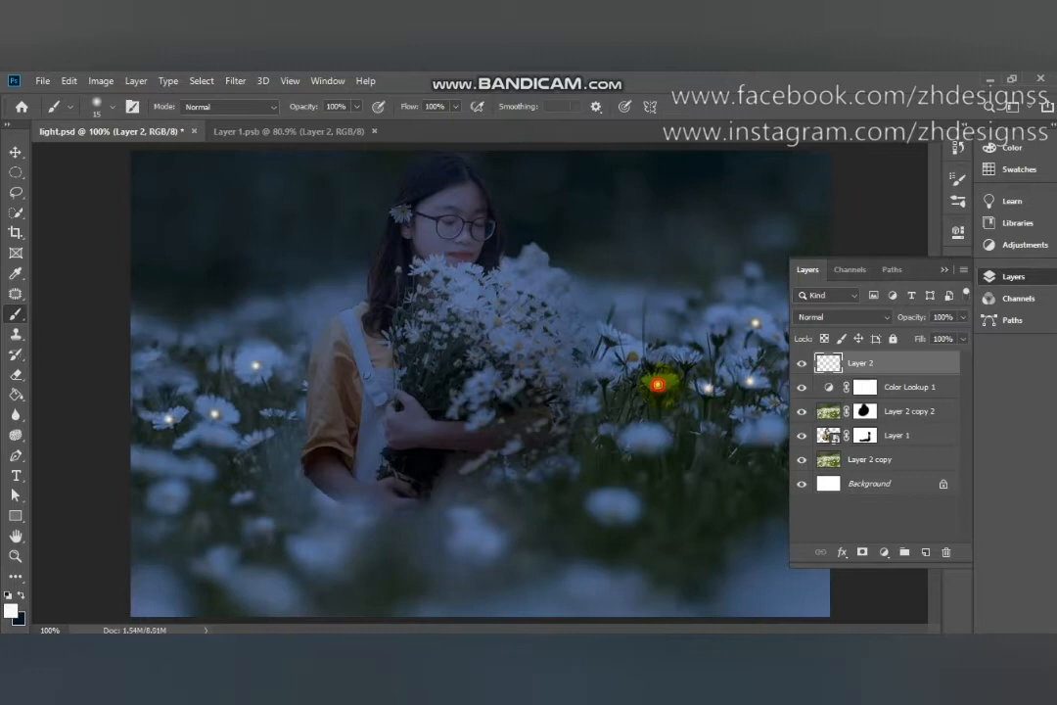
{"action": "left_click", "coordinate": [658, 385]}
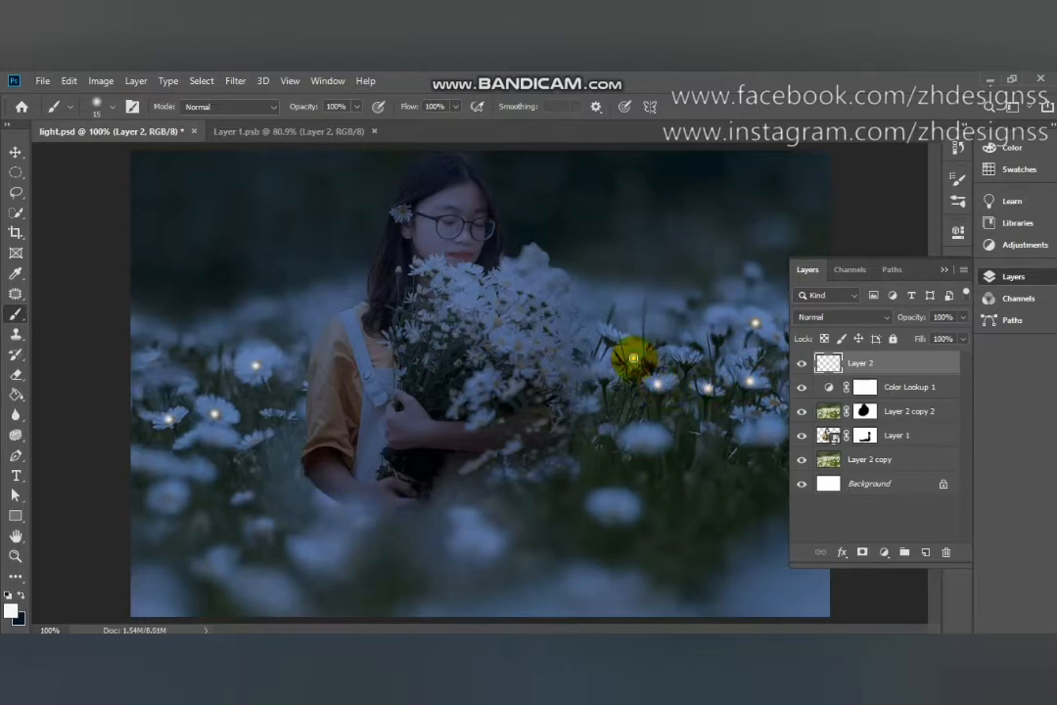
{"action": "left_click", "coordinate": [633, 360]}
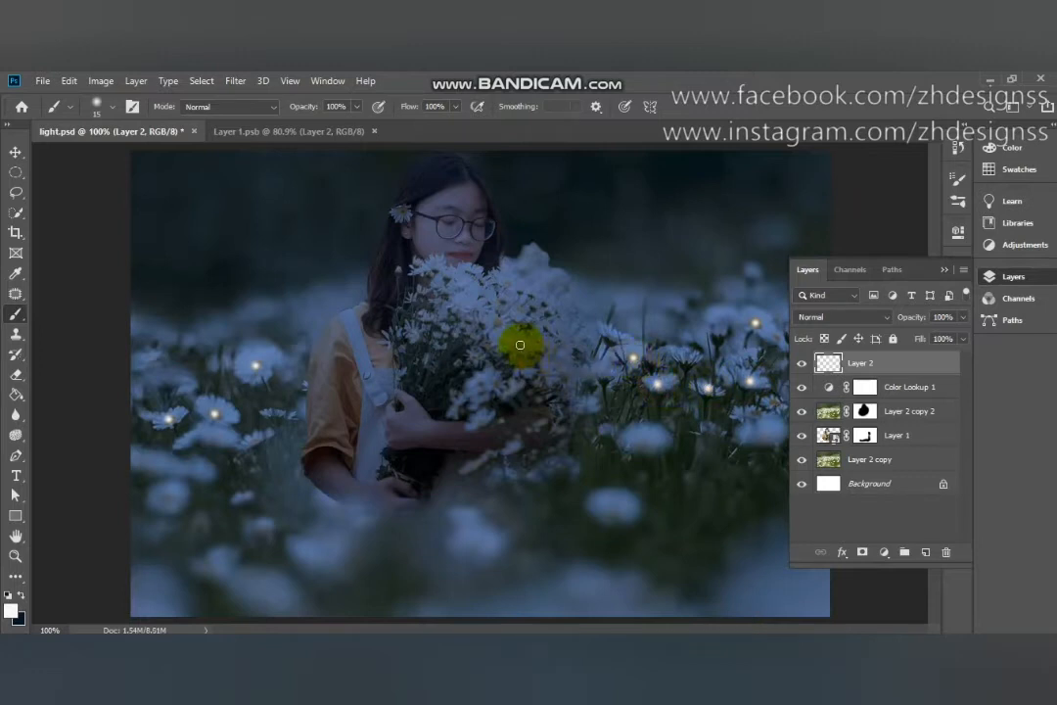
Reduce the brush to 10 px and dab white light spots on the girl's hair daisy and seven flowers in the bouquet's middle
{"action": "key", "text": "bracketleft"}
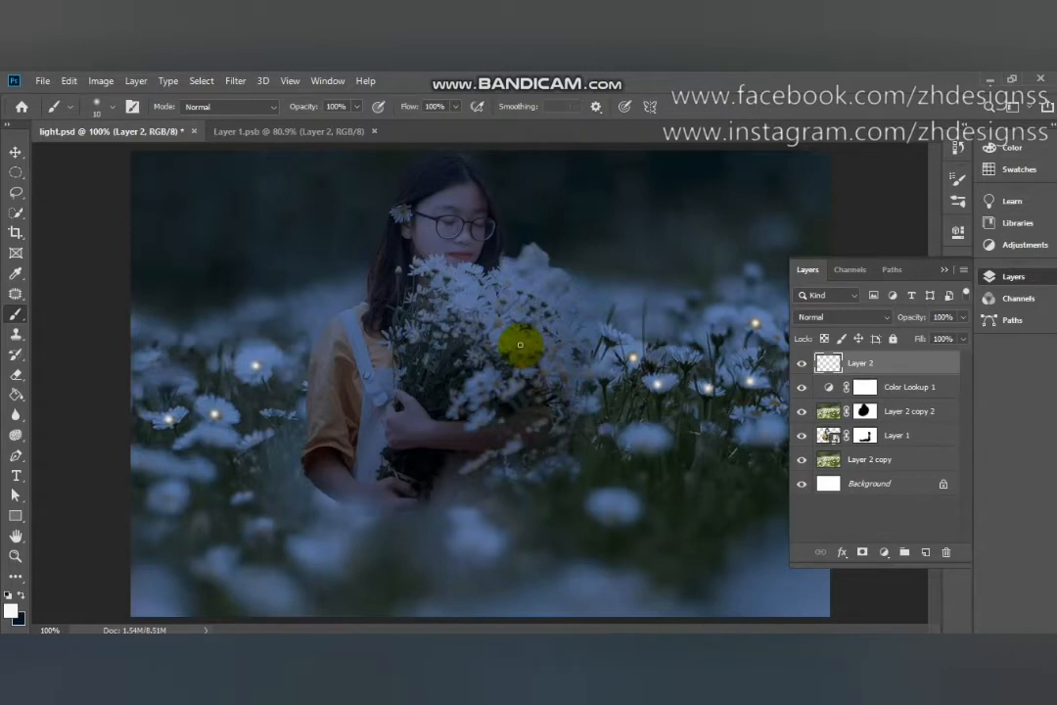
{"action": "left_click", "coordinate": [402, 211]}
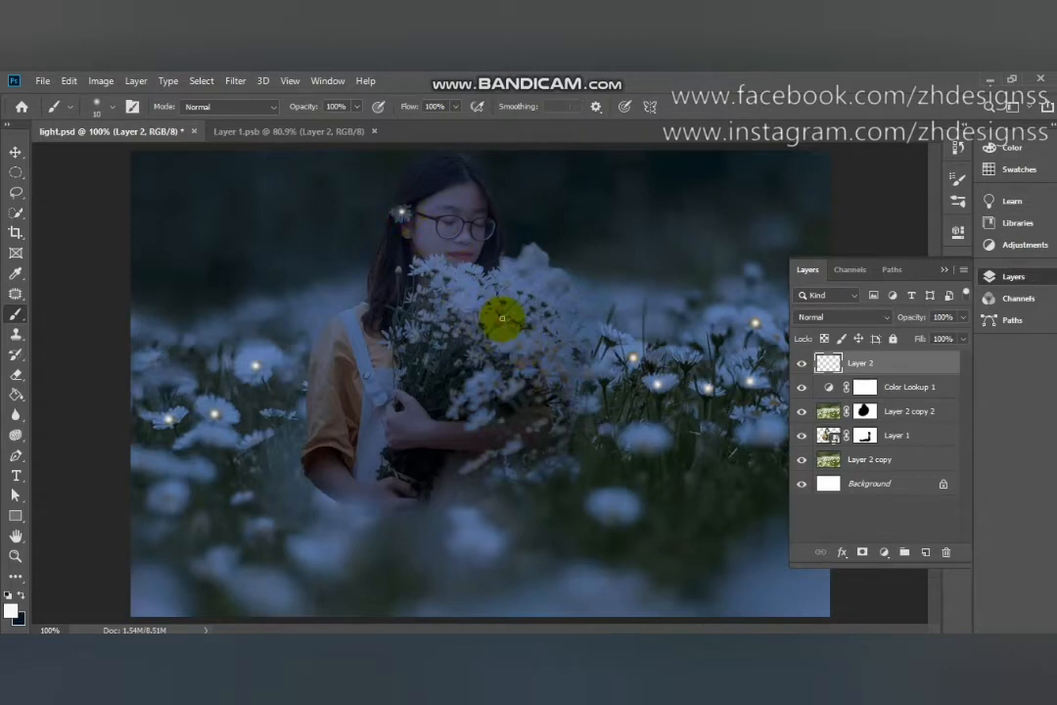
{"action": "left_click", "coordinate": [500, 322]}
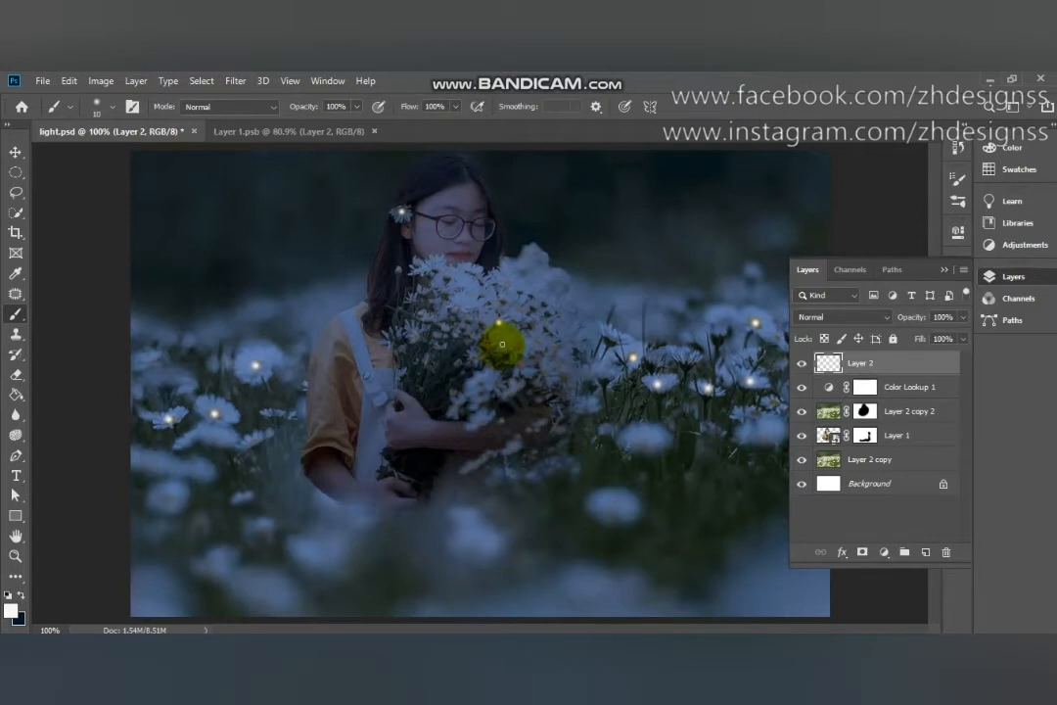
{"action": "left_click", "coordinate": [503, 343]}
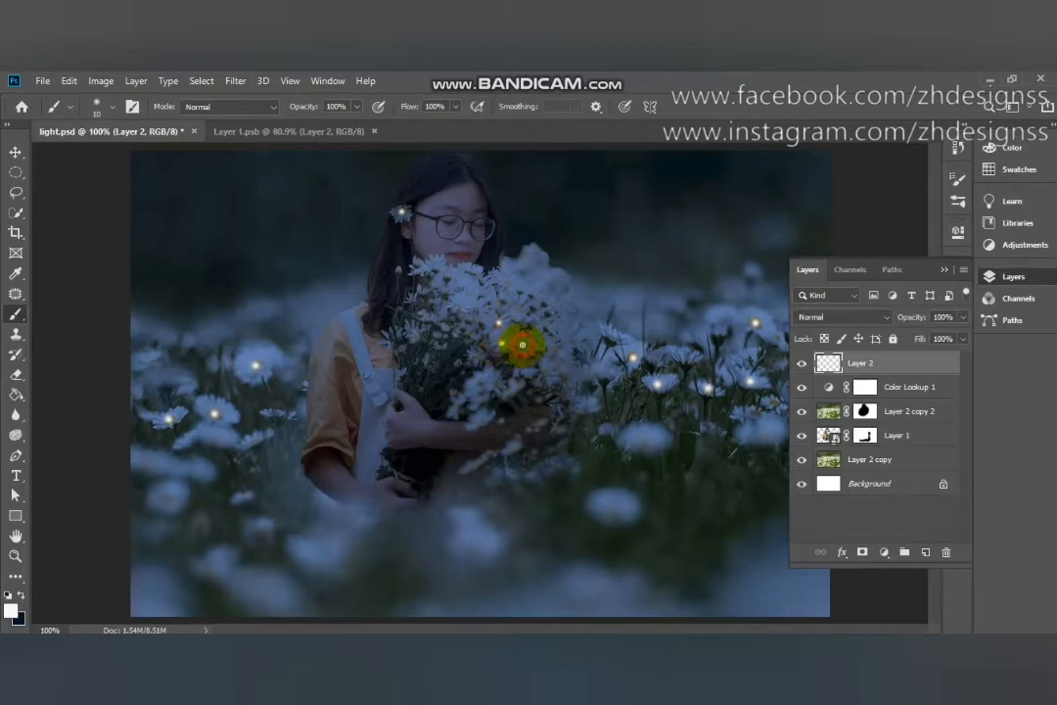
{"action": "left_click", "coordinate": [522, 344]}
{"action": "left_click", "coordinate": [539, 340]}
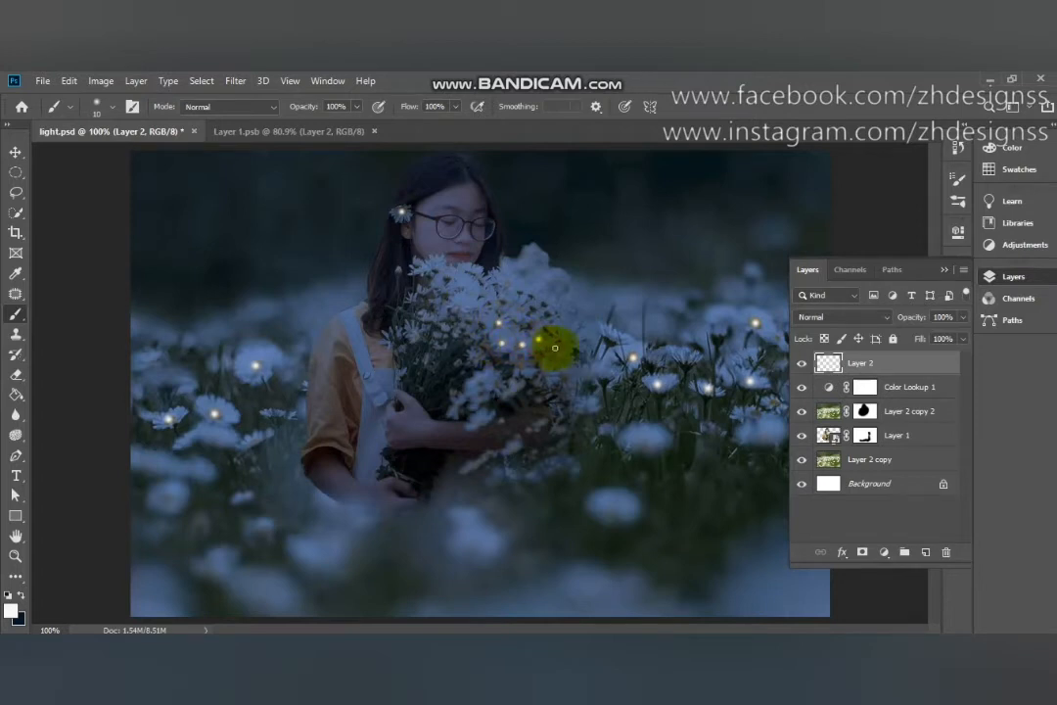
{"action": "left_click", "coordinate": [557, 349]}
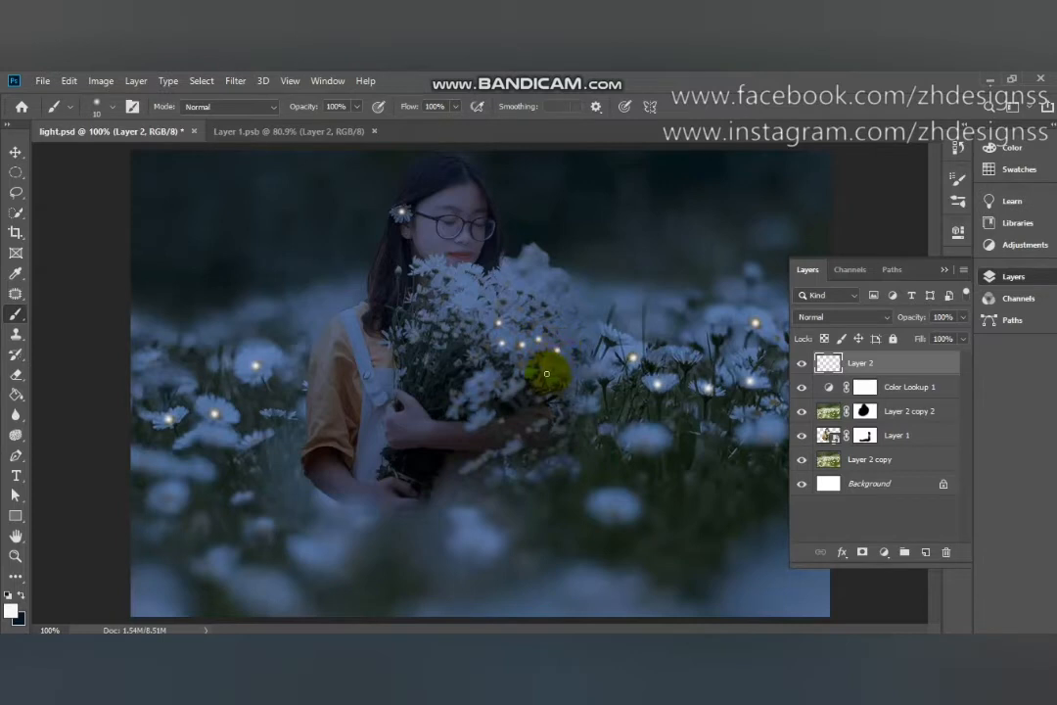
{"action": "left_click", "coordinate": [545, 373]}
{"action": "left_click", "coordinate": [522, 368]}
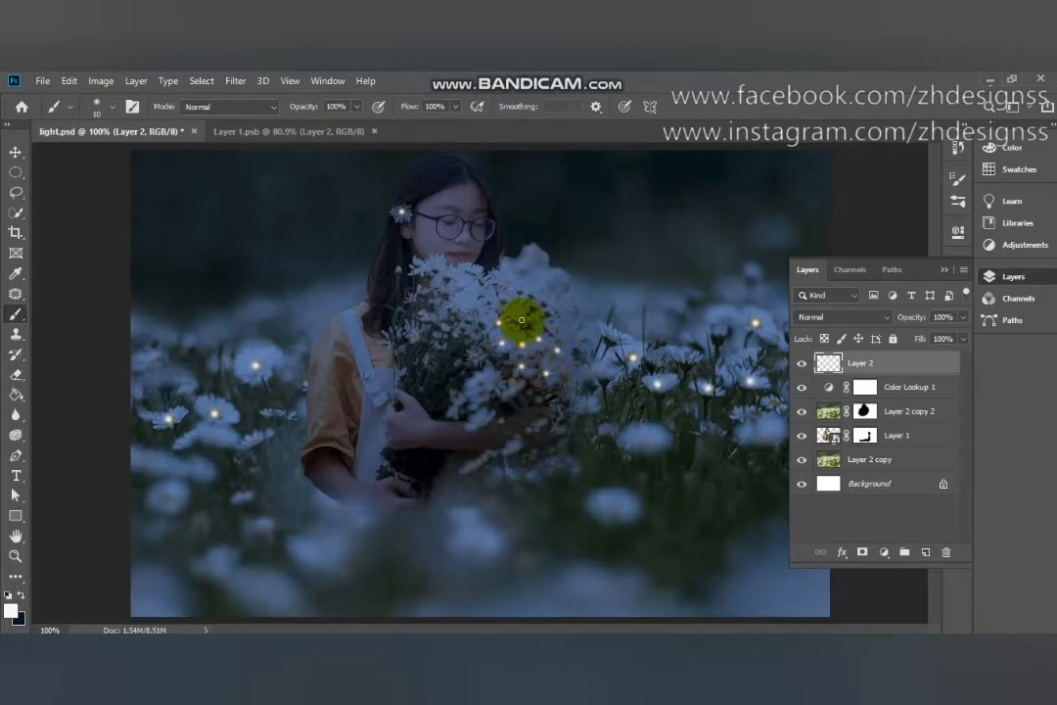
Dab more white light spots on the bouquet's upper and lower flowers and on two small daisies in the field near the picture's right edge
{"action": "left_click", "coordinate": [522, 310]}
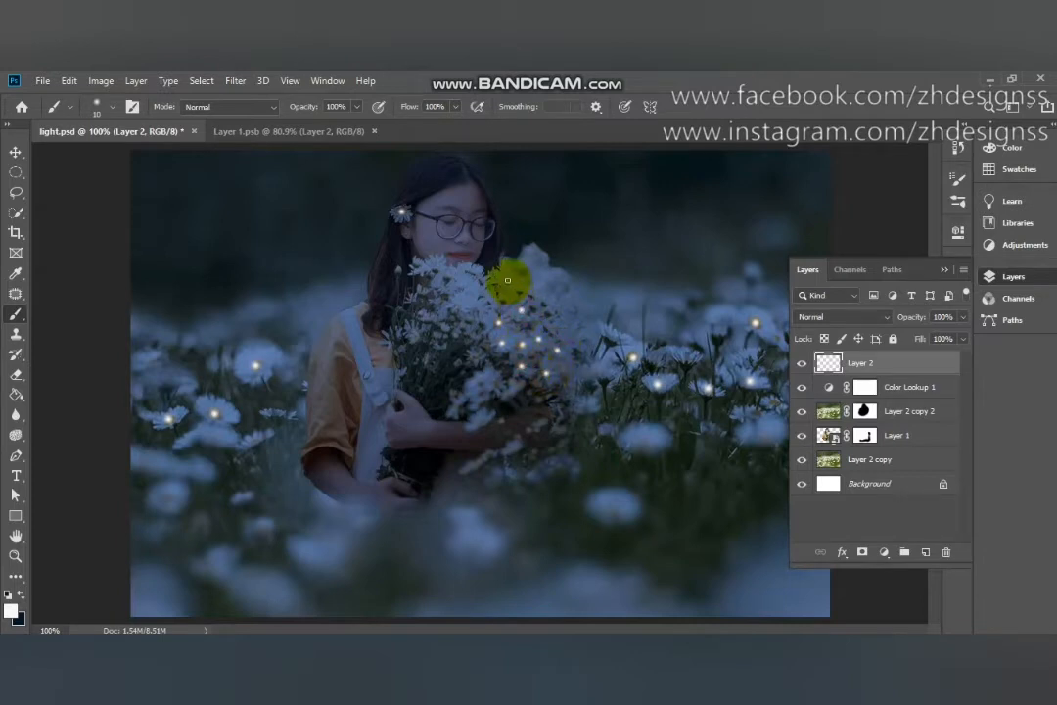
{"action": "left_click", "coordinate": [508, 283]}
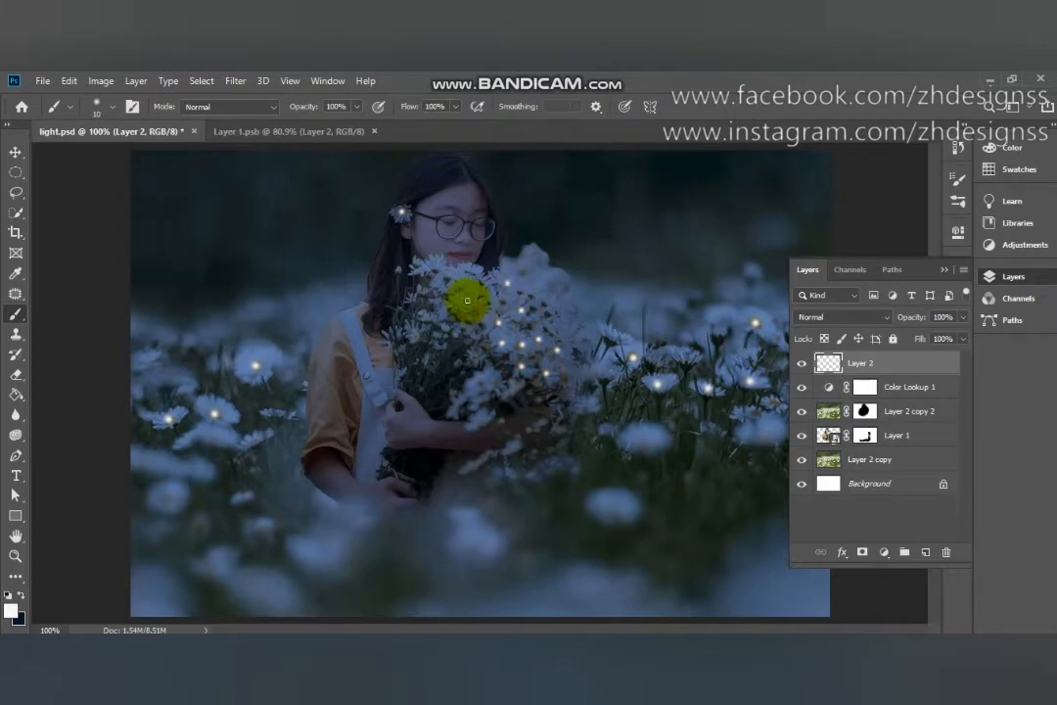
{"action": "left_click", "coordinate": [462, 300]}
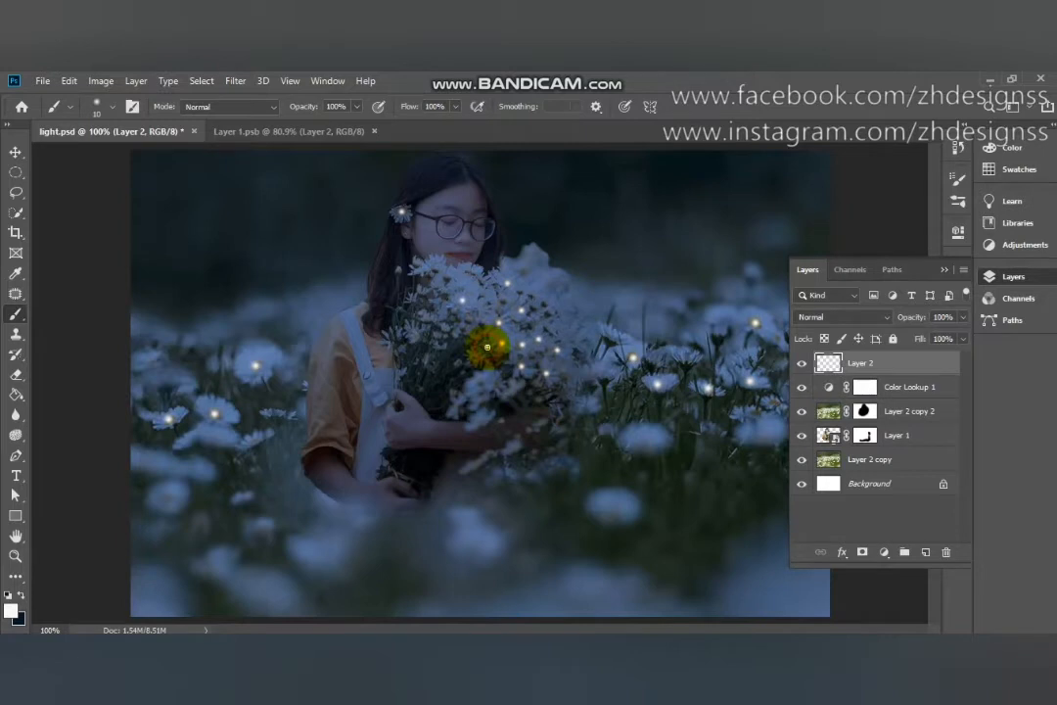
{"action": "left_click", "coordinate": [497, 386]}
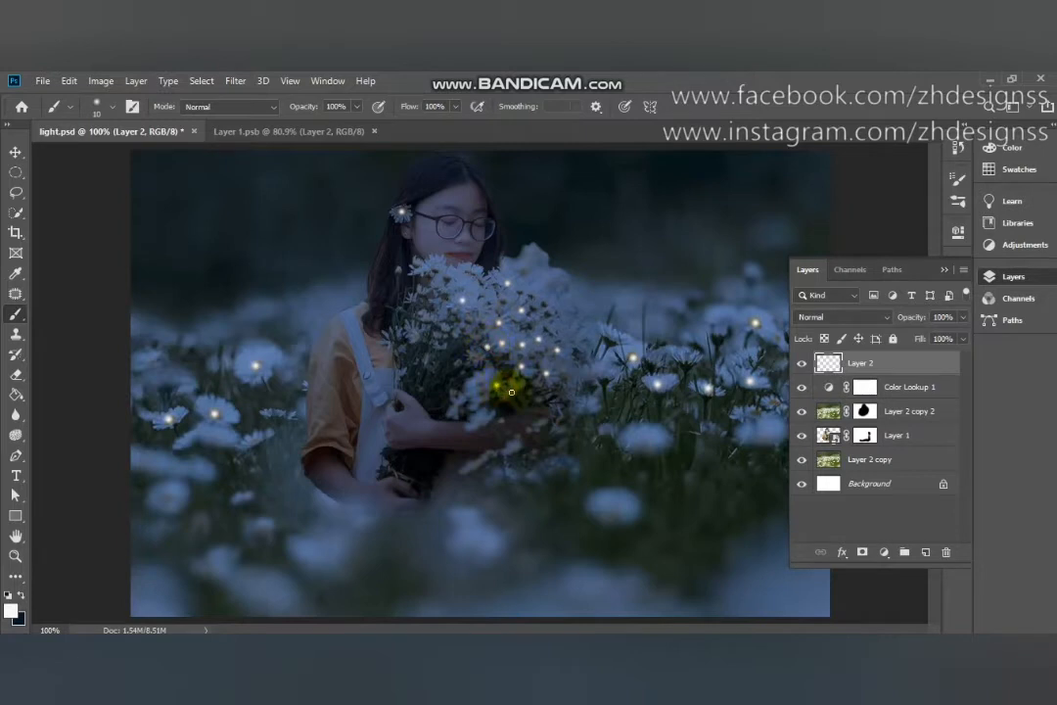
{"action": "left_click", "coordinate": [486, 419]}
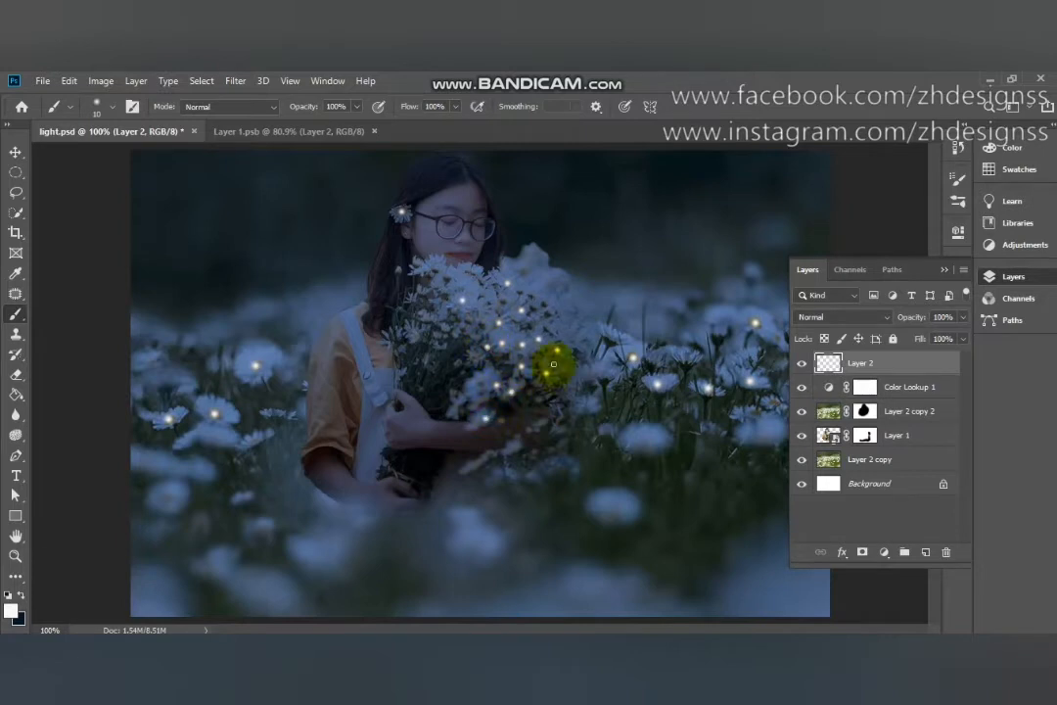
{"action": "left_click", "coordinate": [560, 318]}
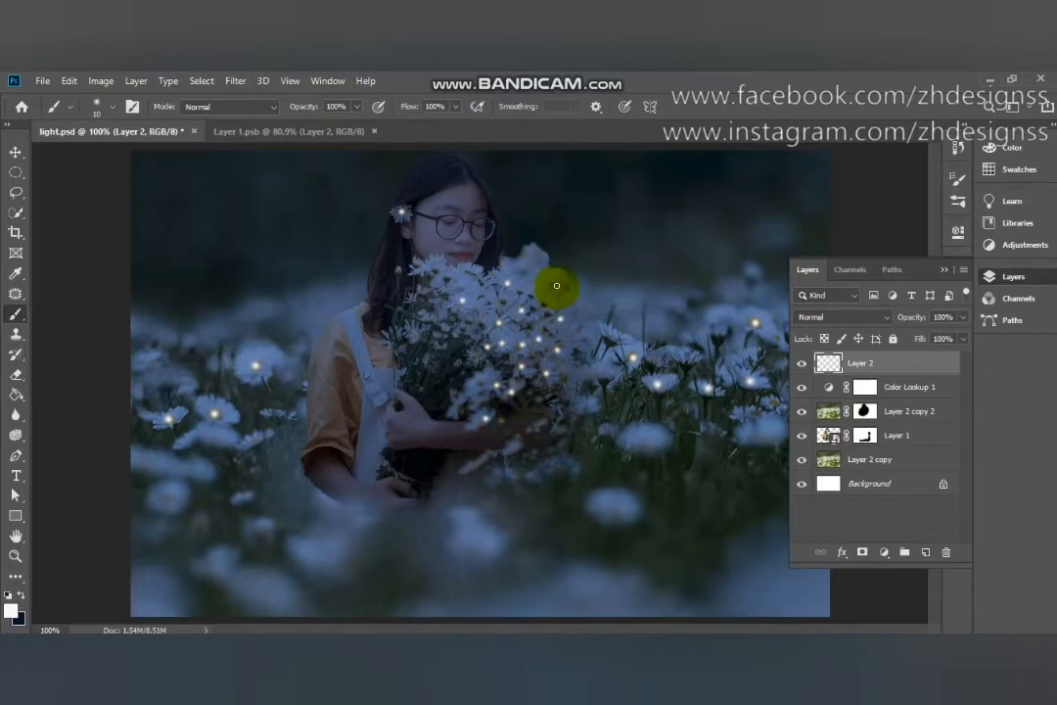
{"action": "left_click", "coordinate": [944, 270]}
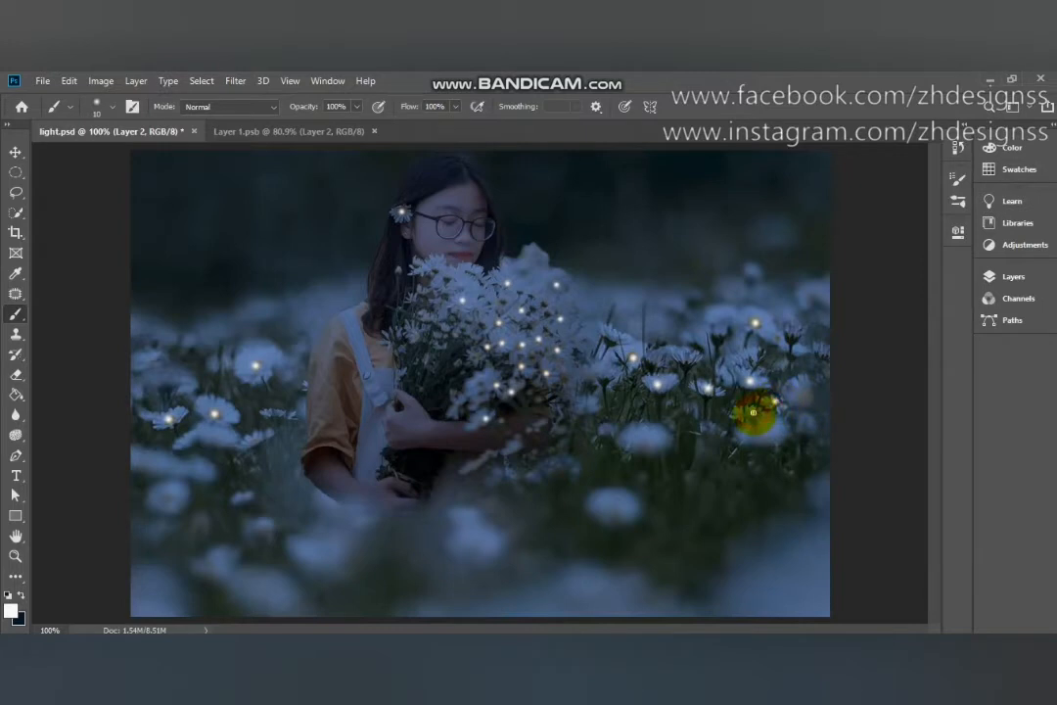
Hide and reshow Layer 2 to compare the image with and without the painted light spots
{"action": "key", "text": "F7"}
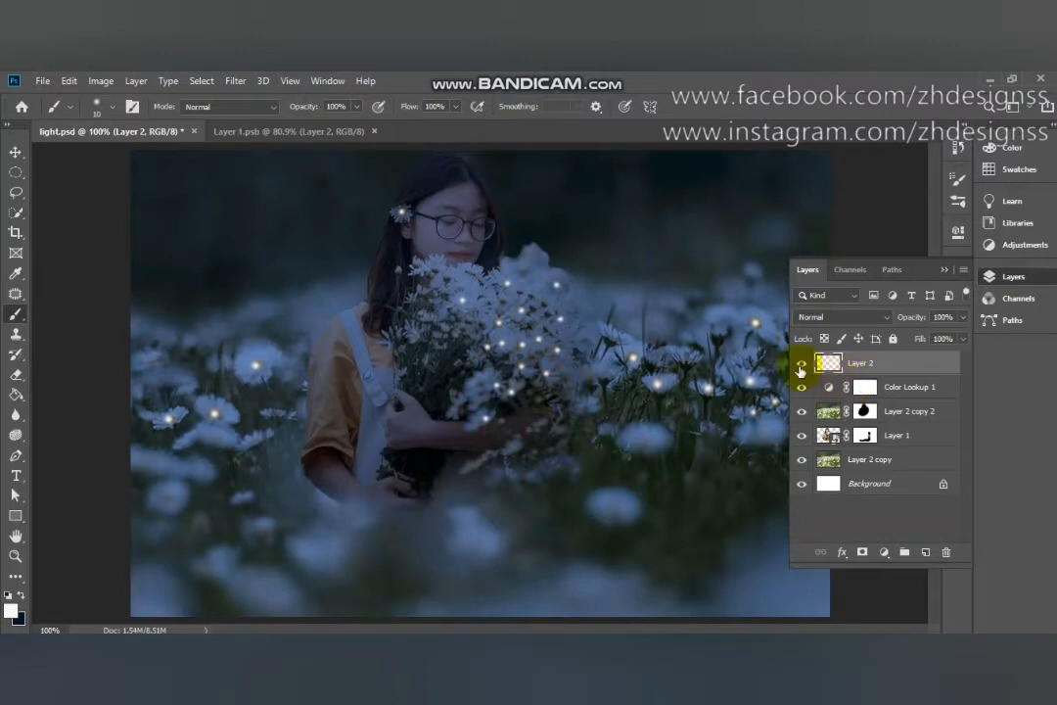
{"action": "left_click", "coordinate": [800, 364]}
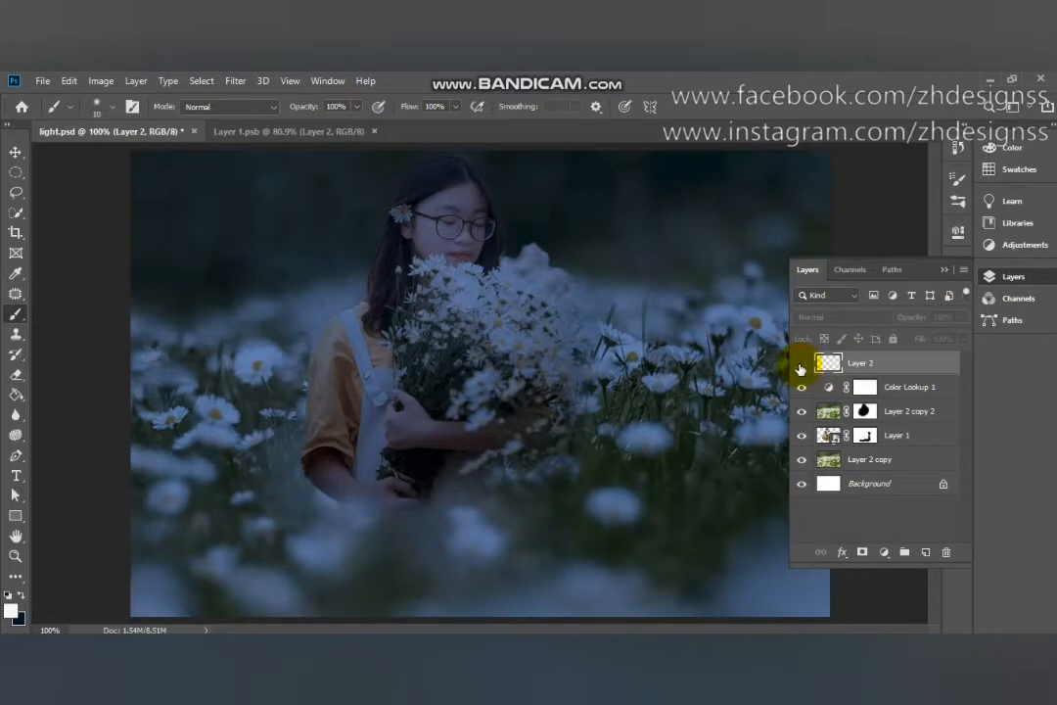
{"action": "left_click", "coordinate": [801, 365]}
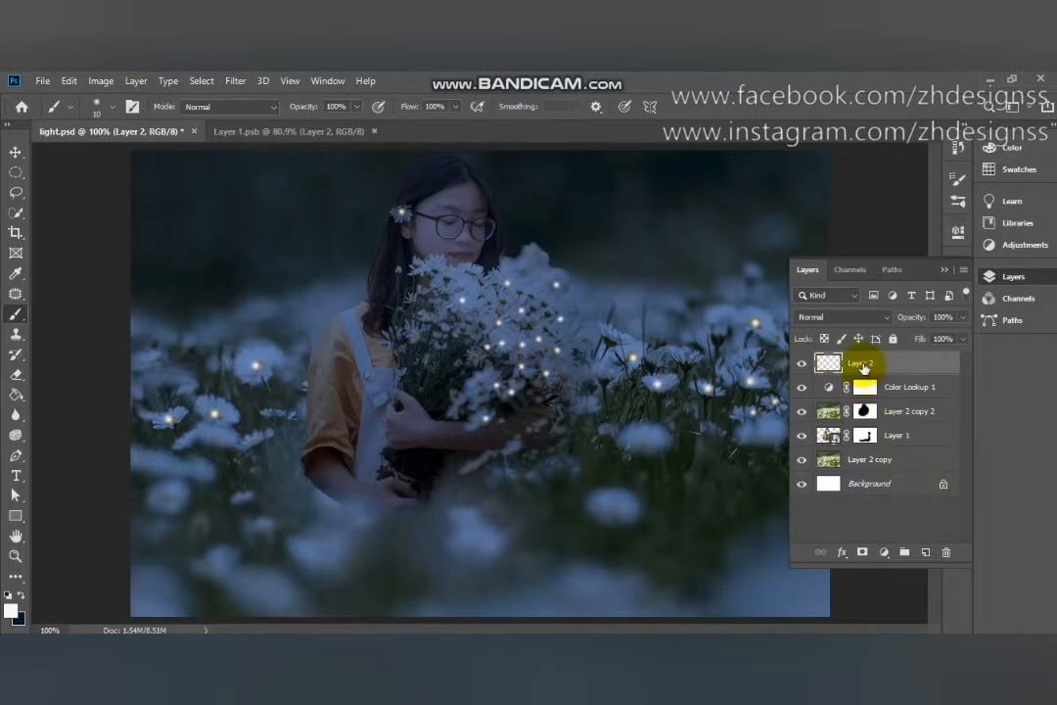
Rename Layer 2, which holds the painted light spots, as "clear dots"
{"action": "double_click", "coordinate": [861, 363]}
{"action": "type", "text": "clear"}
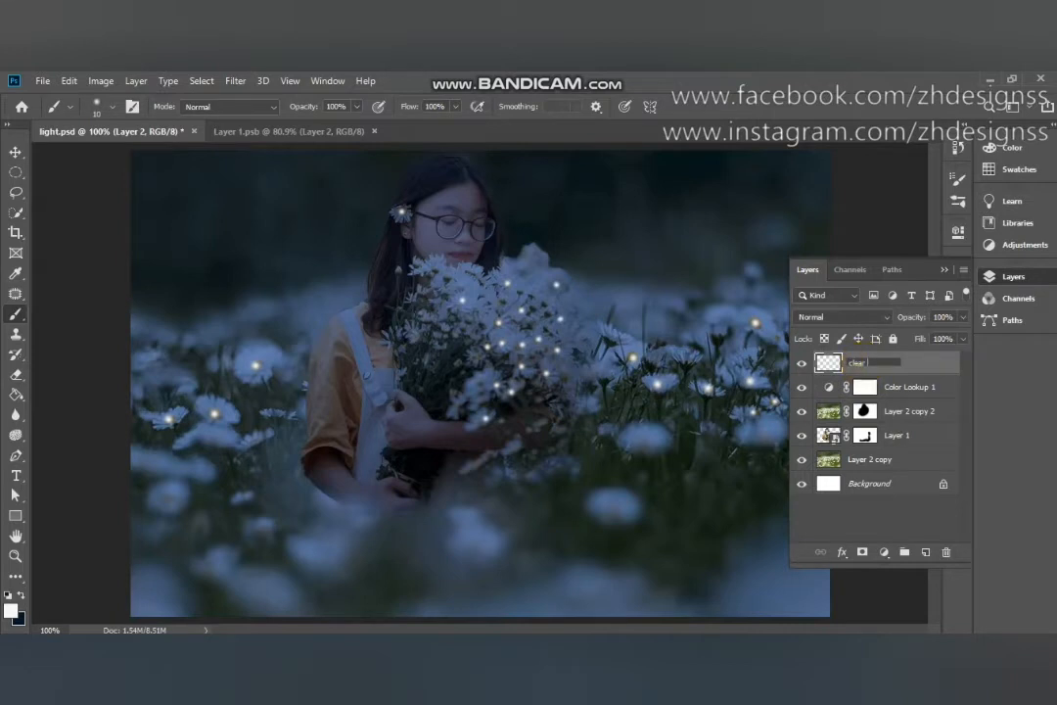
{"action": "type", "text": " dots"}
{"action": "left_click", "coordinate": [866, 363]}
{"action": "key", "text": "Return"}
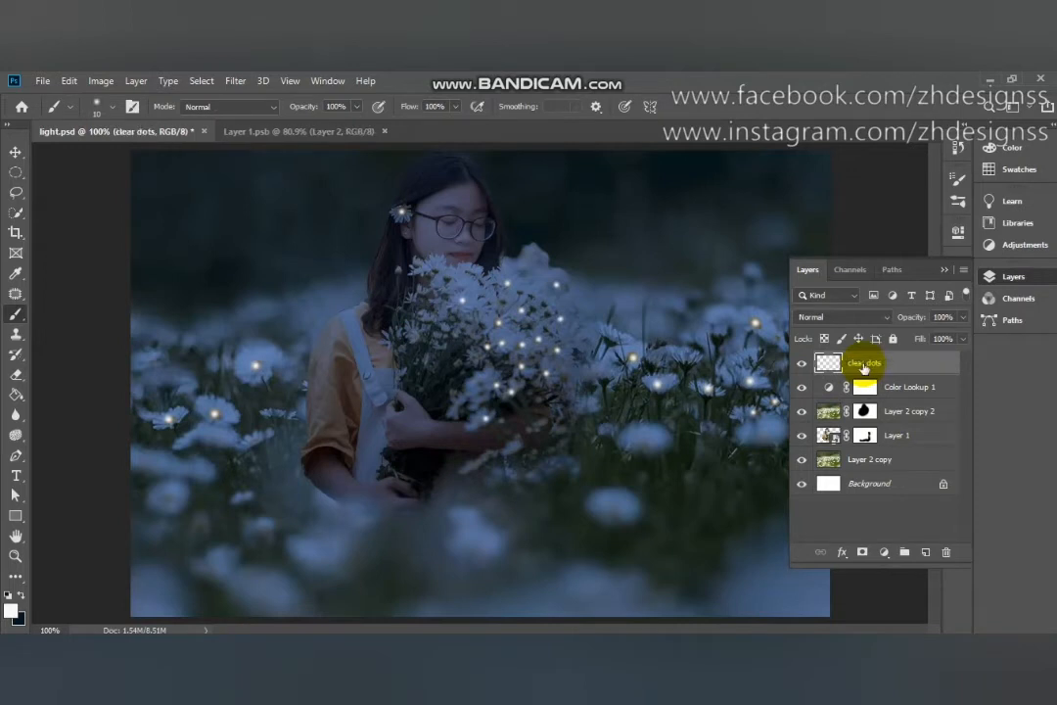
Create a new empty layer above "clear dots" and name it "blured dots"
{"action": "left_click", "coordinate": [926, 556]}
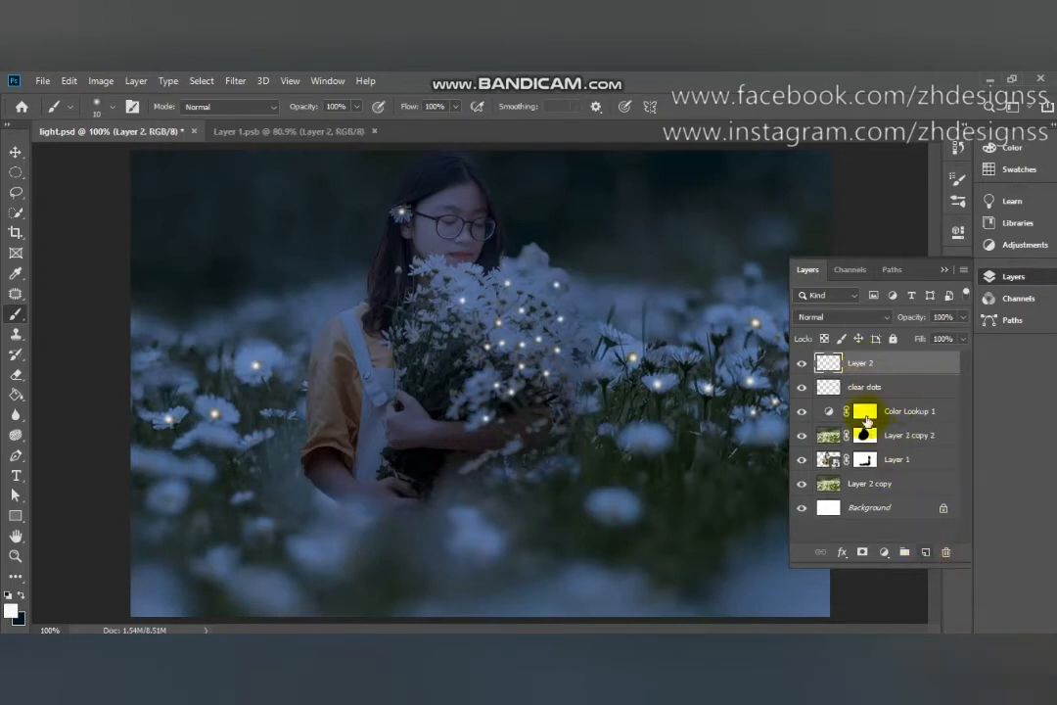
{"action": "left_click", "coordinate": [860, 364]}
{"action": "double_click", "coordinate": [859, 364]}
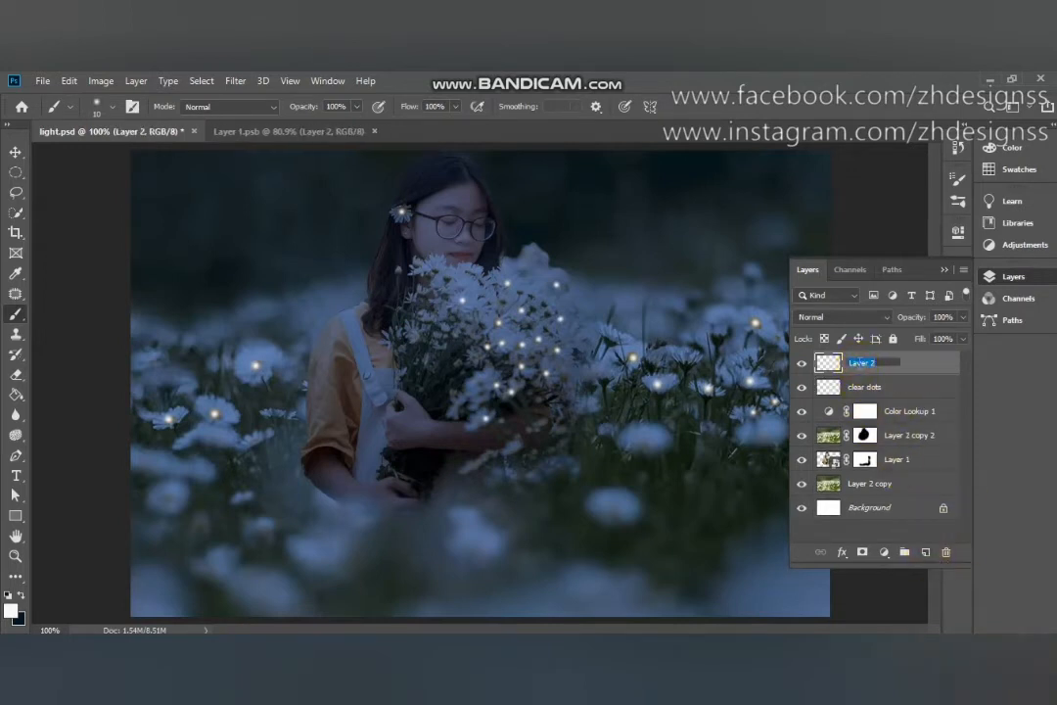
{"action": "type", "text": "blu"}
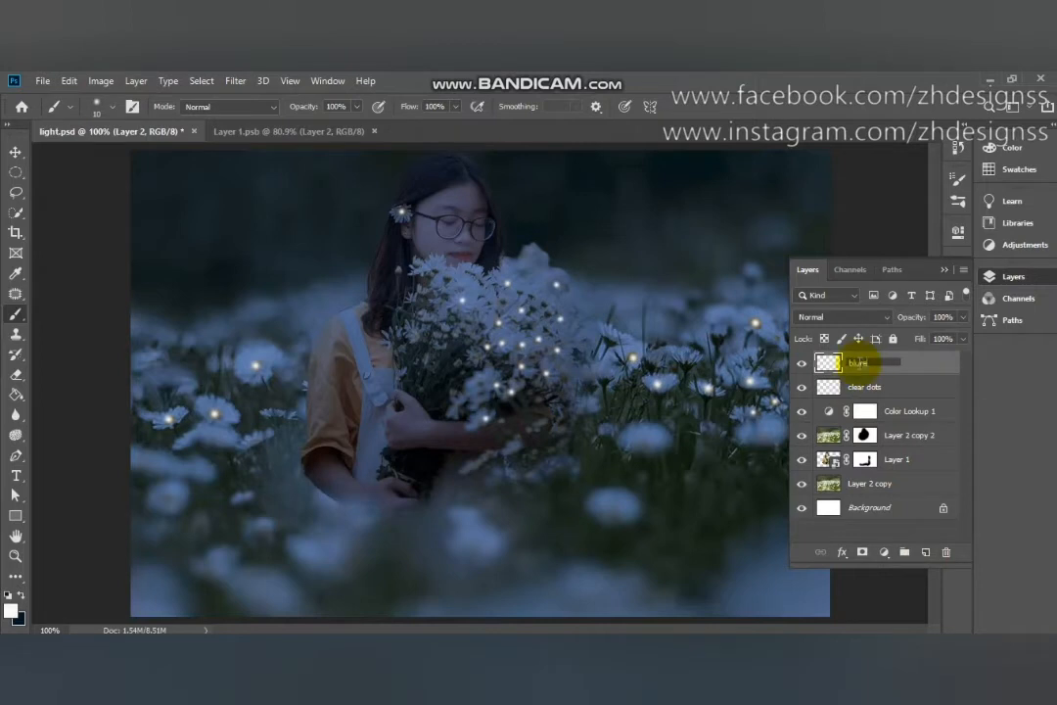
{"action": "type", "text": "red dots"}
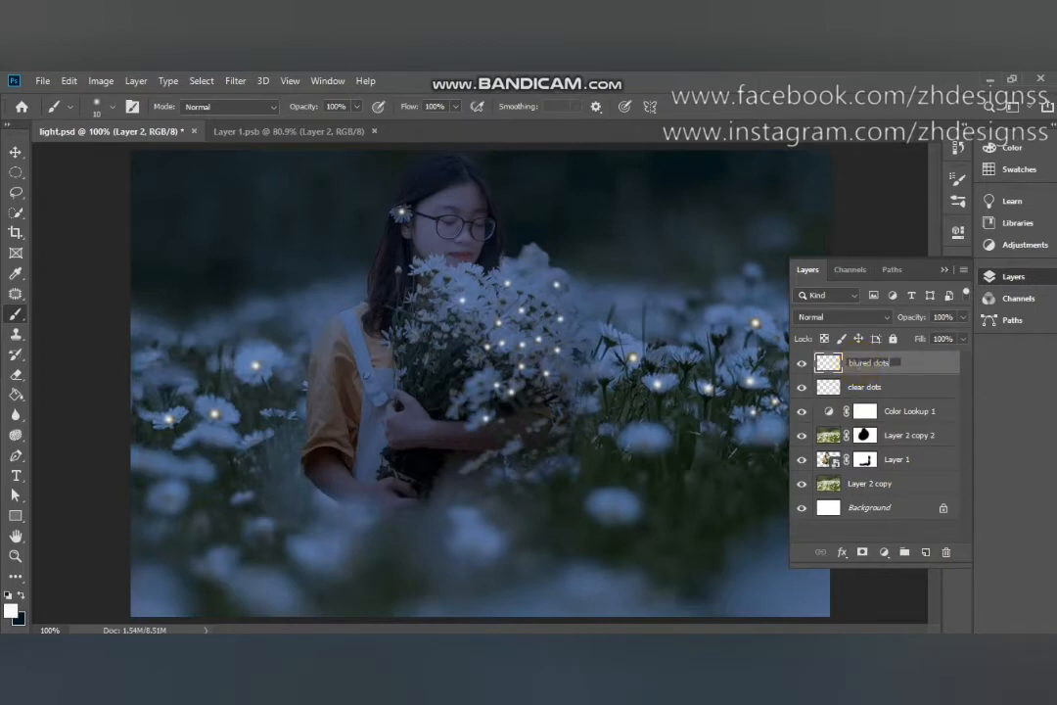
{"action": "key", "text": "Return"}
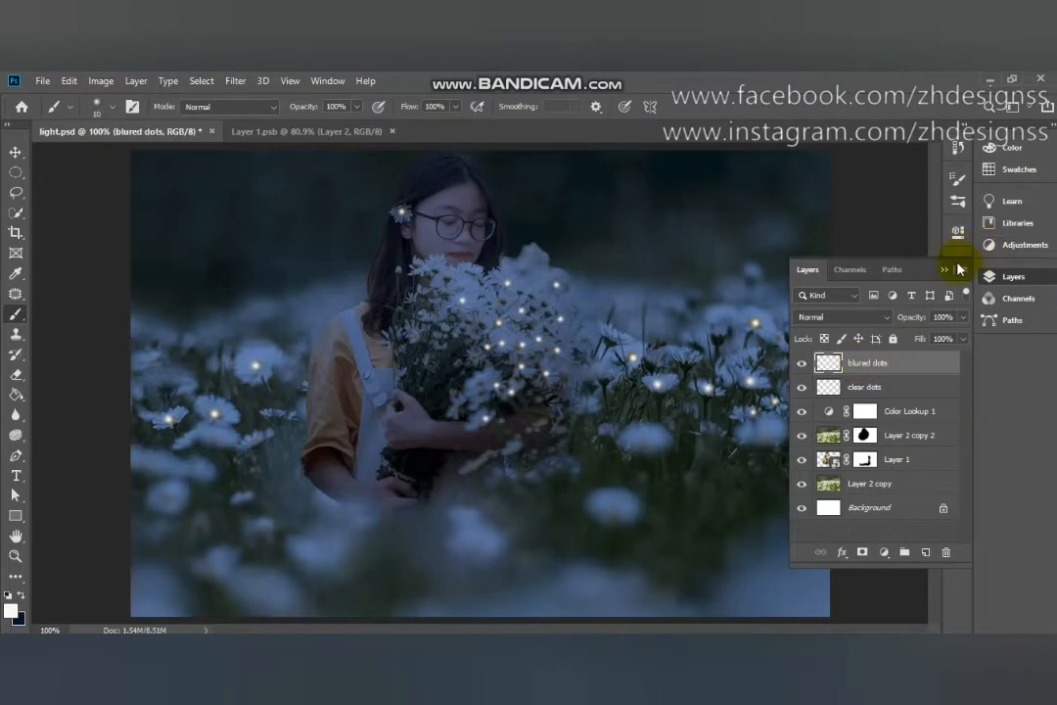
Enlarge the brush to 15 px and dab seven white light spots on the blurred foreground daisies along the picture's lower edge
{"action": "left_click", "coordinate": [946, 270]}
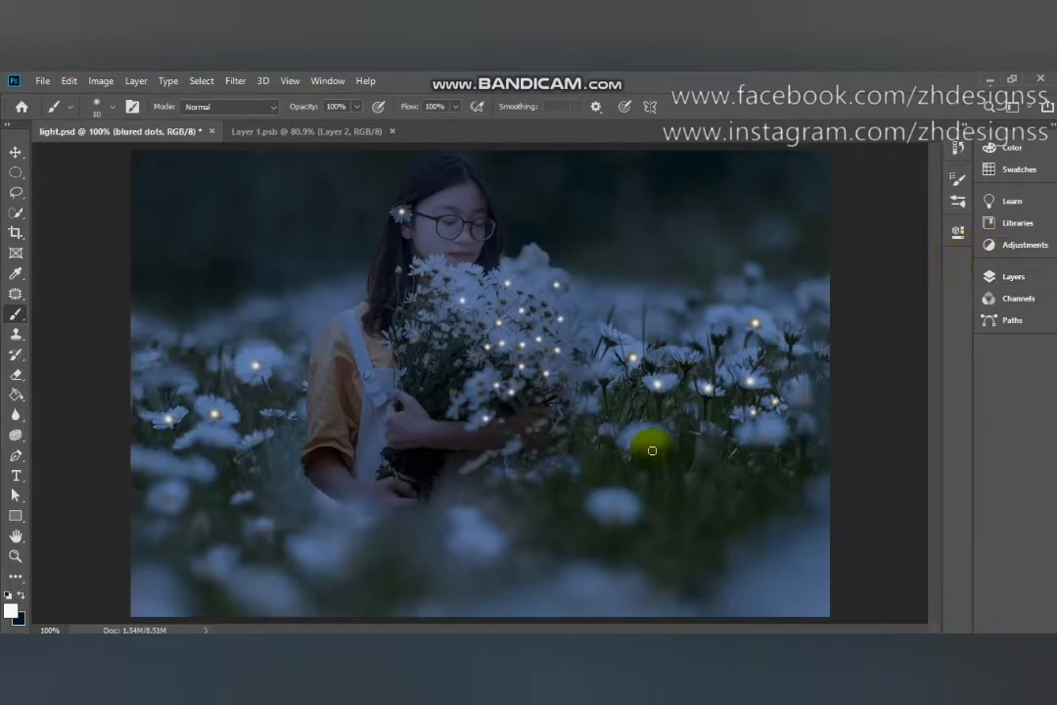
{"action": "left_click", "coordinate": [272, 595]}
{"action": "left_click", "coordinate": [323, 555]}
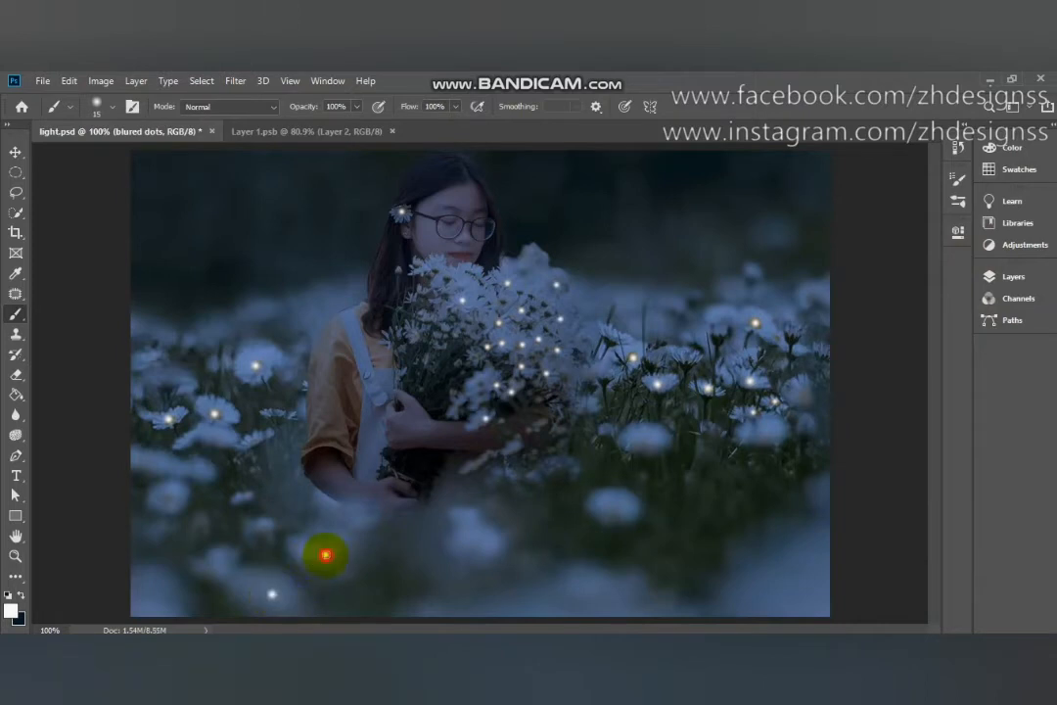
{"action": "left_click", "coordinate": [461, 608]}
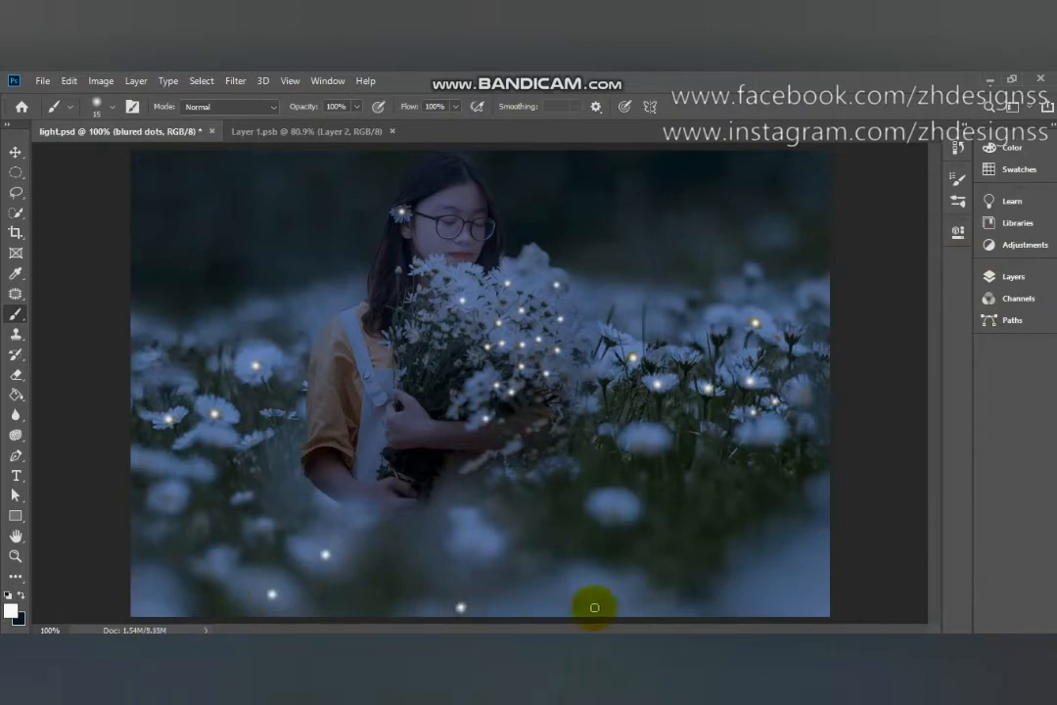
{"action": "left_click", "coordinate": [594, 608]}
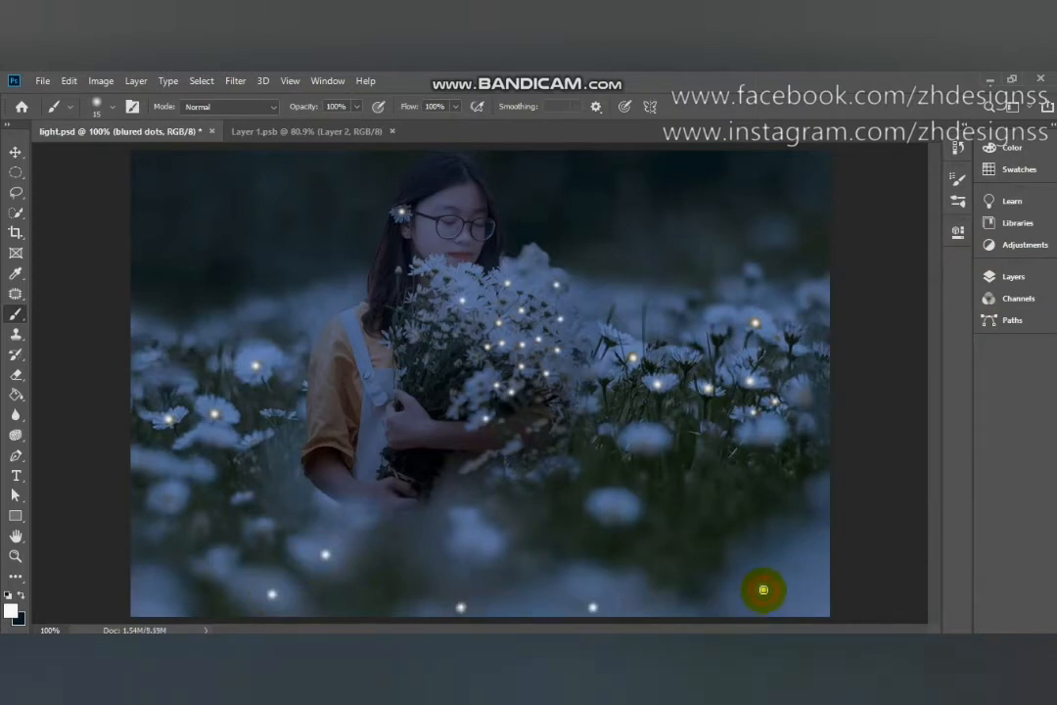
{"action": "left_click", "coordinate": [763, 589]}
{"action": "left_click", "coordinate": [807, 557]}
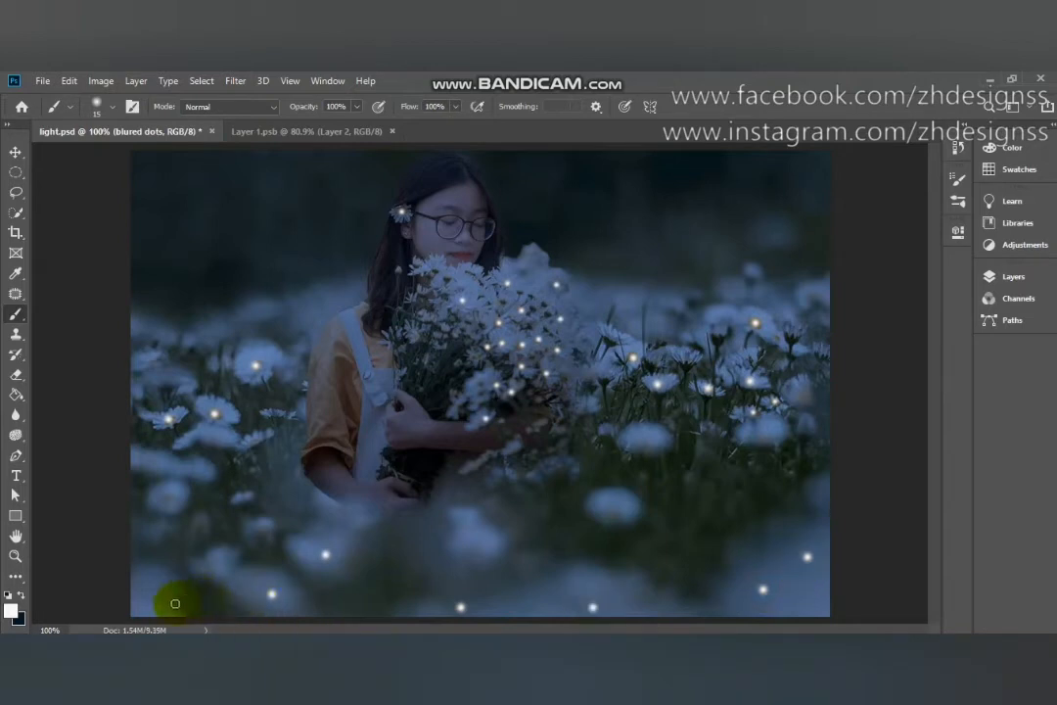
{"action": "left_click", "coordinate": [155, 600]}
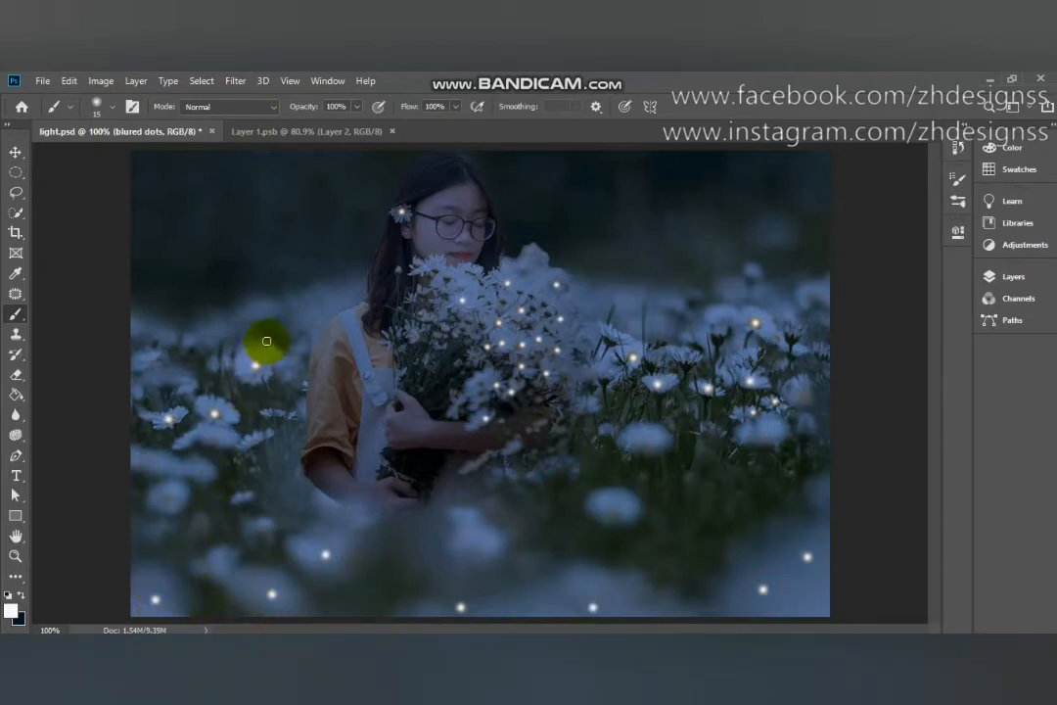
Dab white light spots on the blurred background daisies, four to the left of the girl and three to the right of the bouquet
{"action": "left_click", "coordinate": [149, 360]}
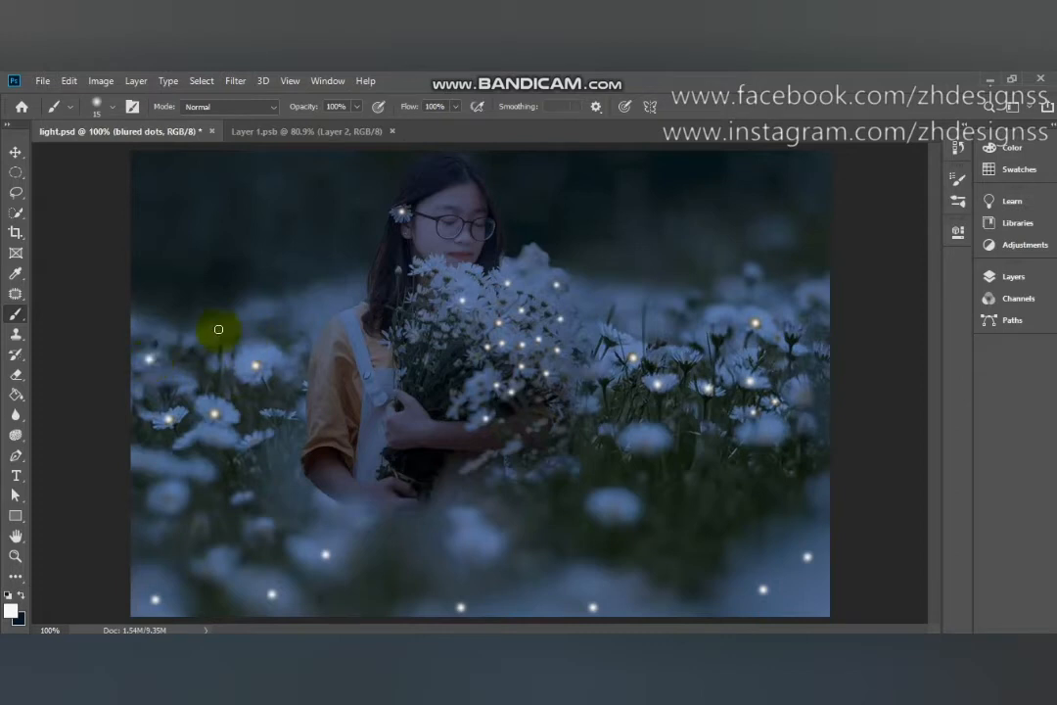
{"action": "left_click", "coordinate": [223, 330]}
{"action": "left_click", "coordinate": [271, 305]}
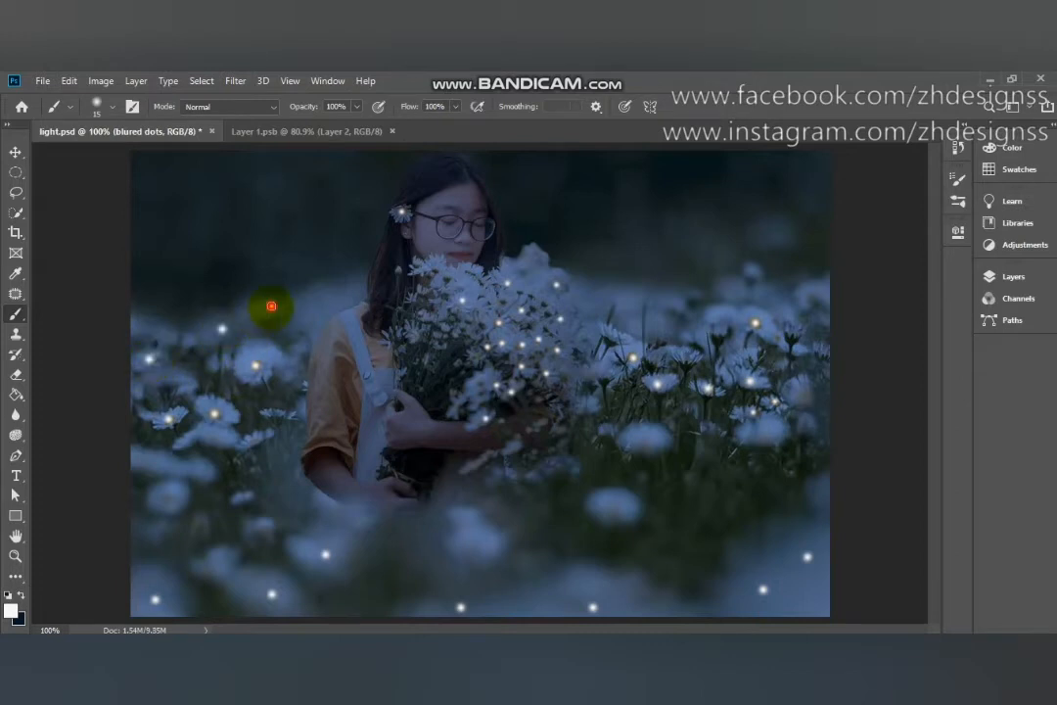
{"action": "left_click", "coordinate": [332, 298]}
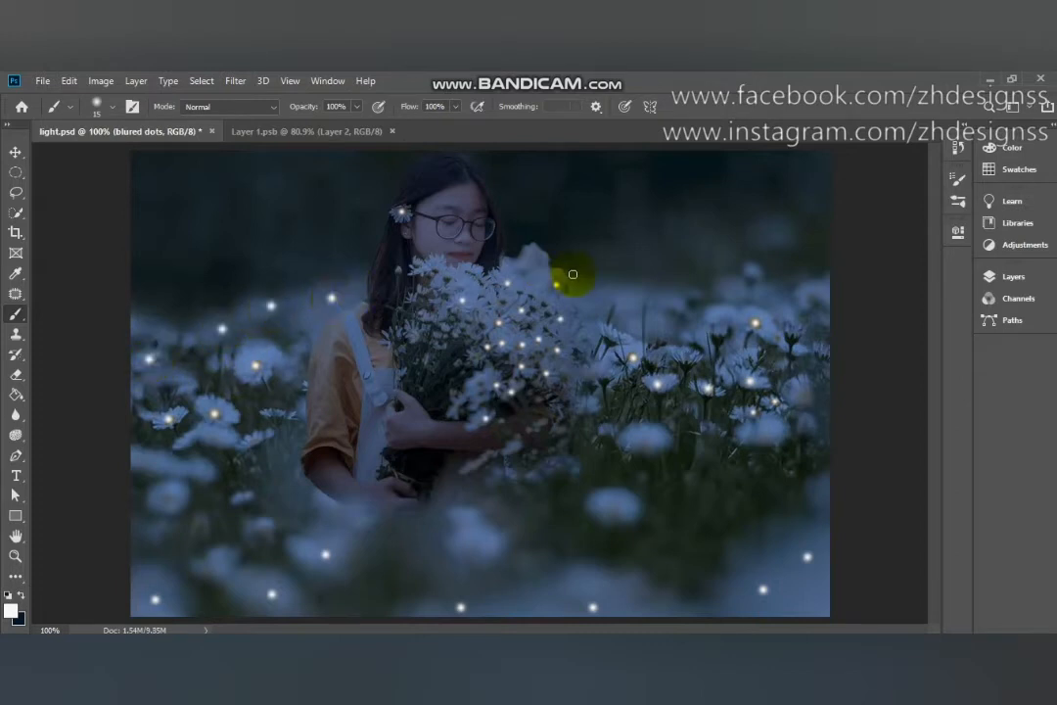
{"action": "left_click", "coordinate": [633, 301]}
{"action": "left_click", "coordinate": [651, 323]}
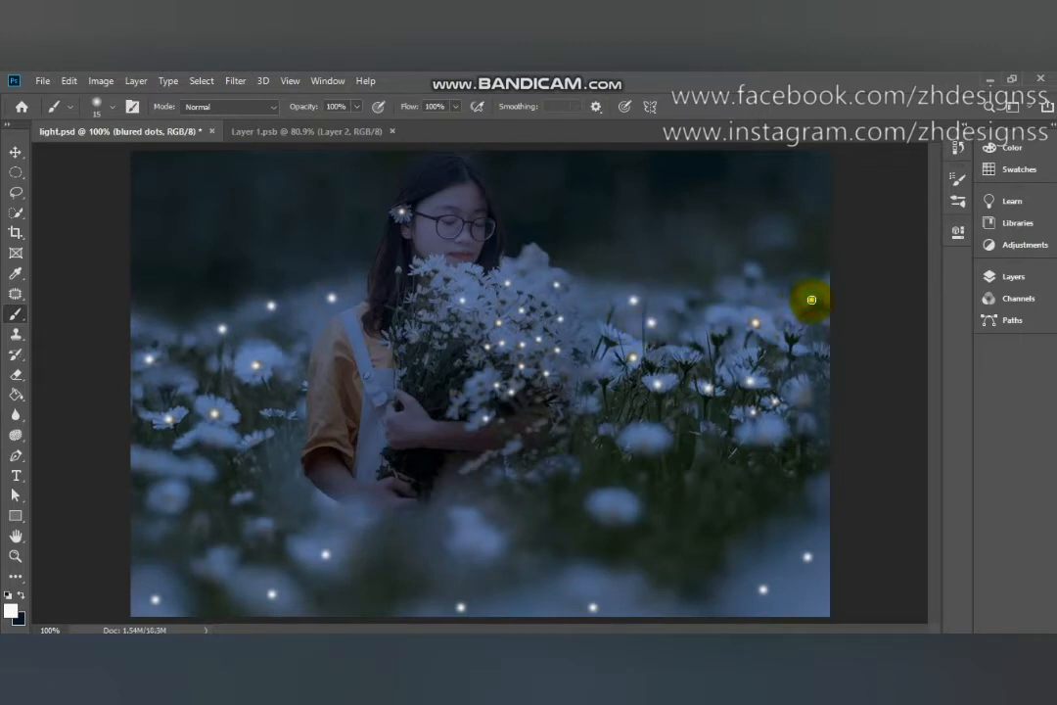
{"action": "left_click", "coordinate": [812, 300]}
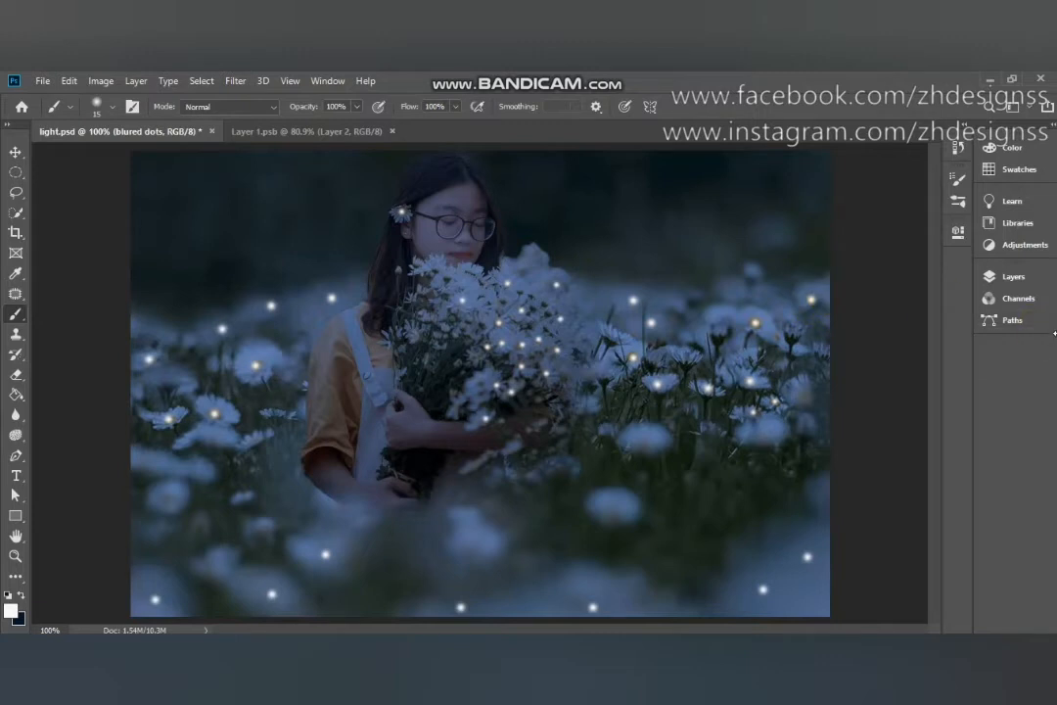
Add an Outer Glow effect to the "clear dots" layer and set its glow colour to white (feffff)
{"action": "left_click", "coordinate": [1002, 279]}
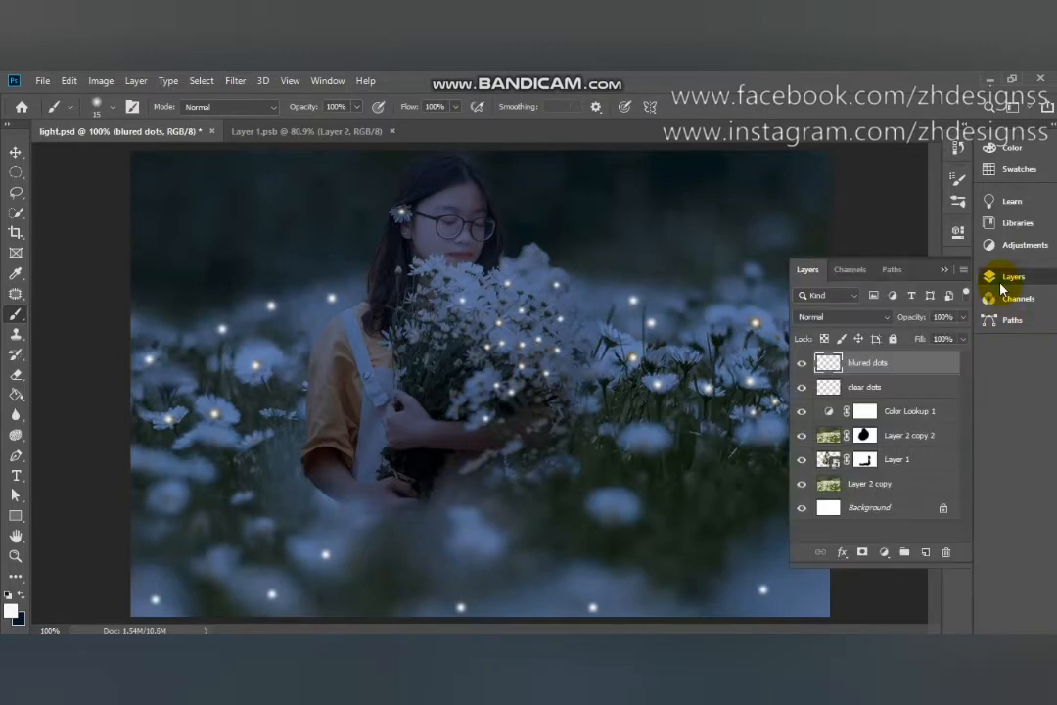
{"action": "left_click", "coordinate": [910, 390]}
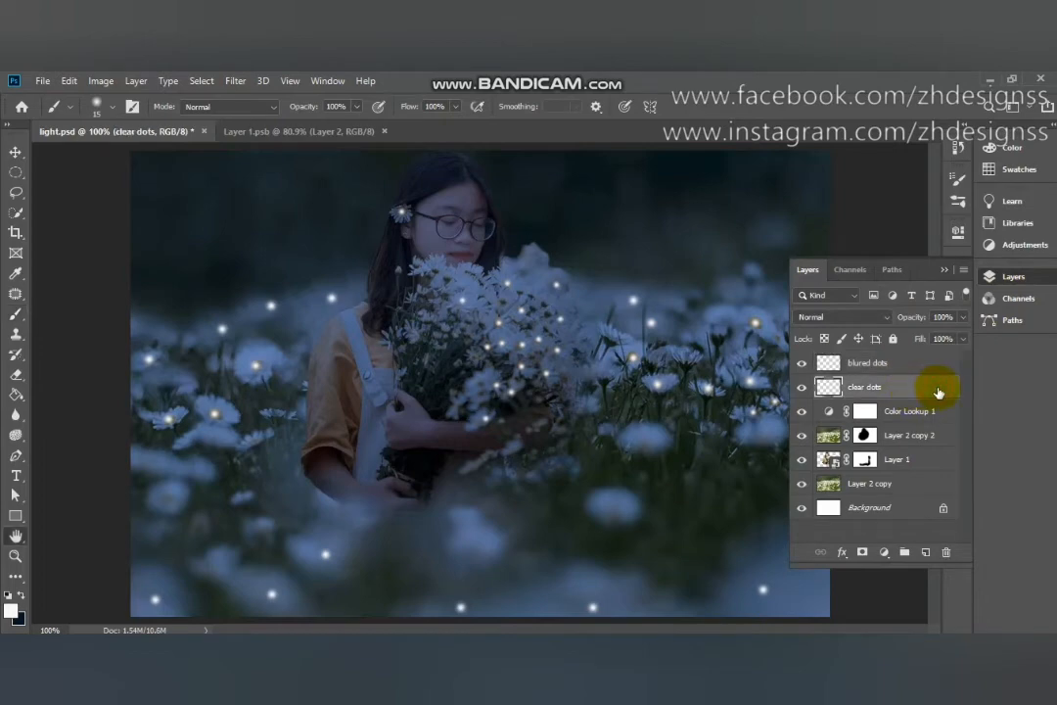
{"action": "double_click", "coordinate": [938, 391]}
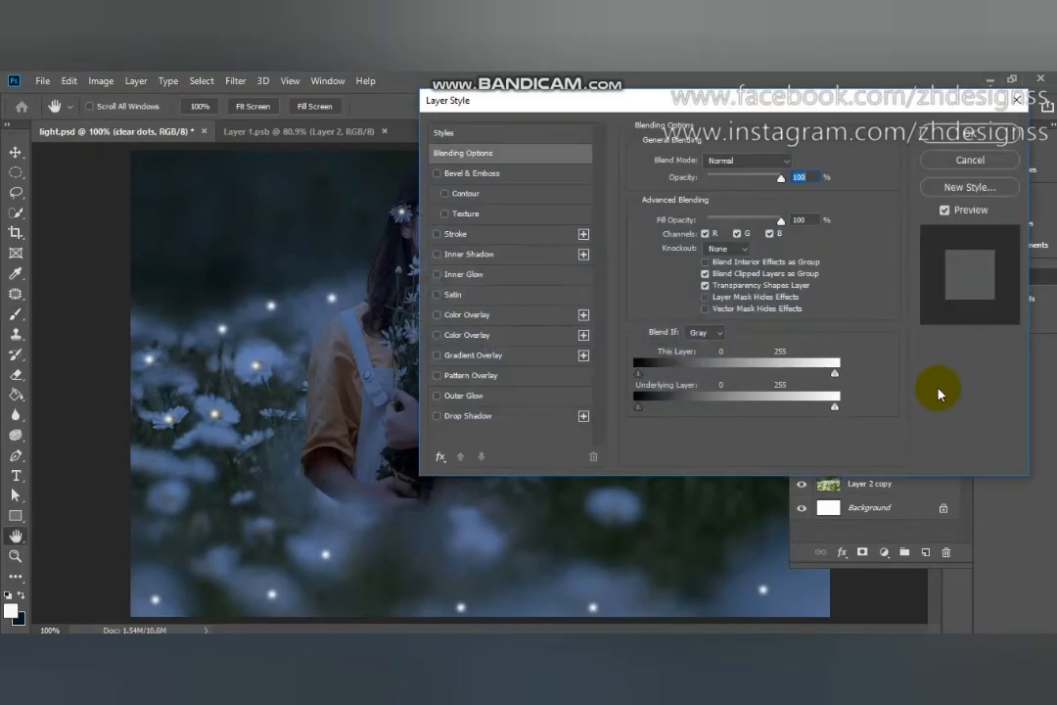
{"action": "left_click", "coordinate": [501, 397]}
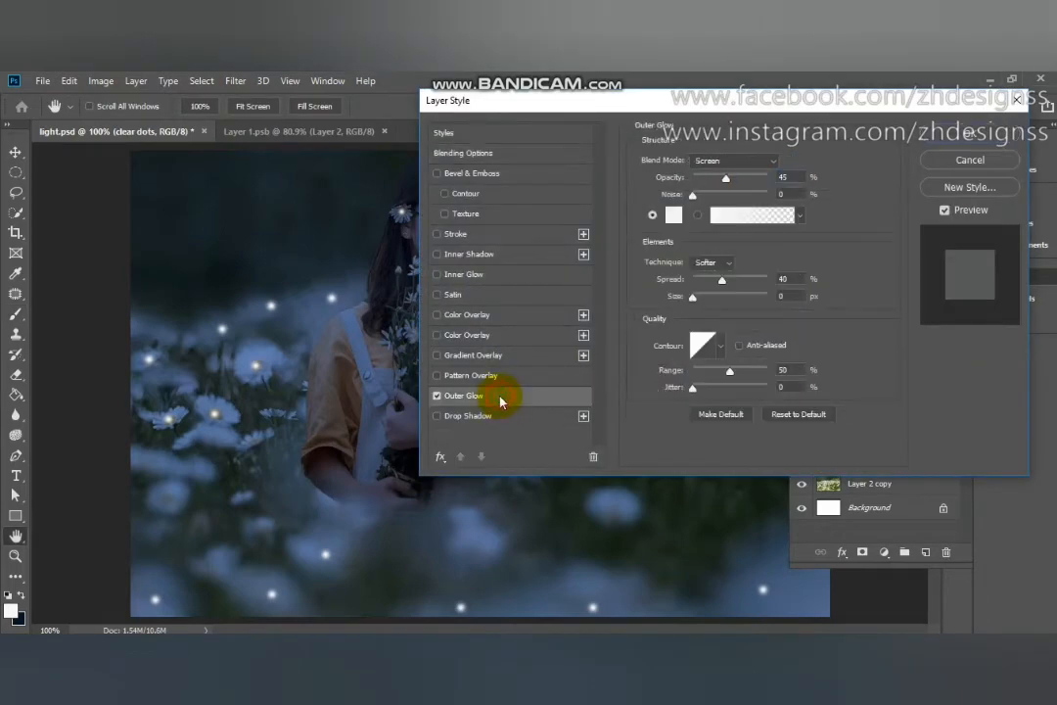
{"action": "left_click", "coordinate": [673, 218]}
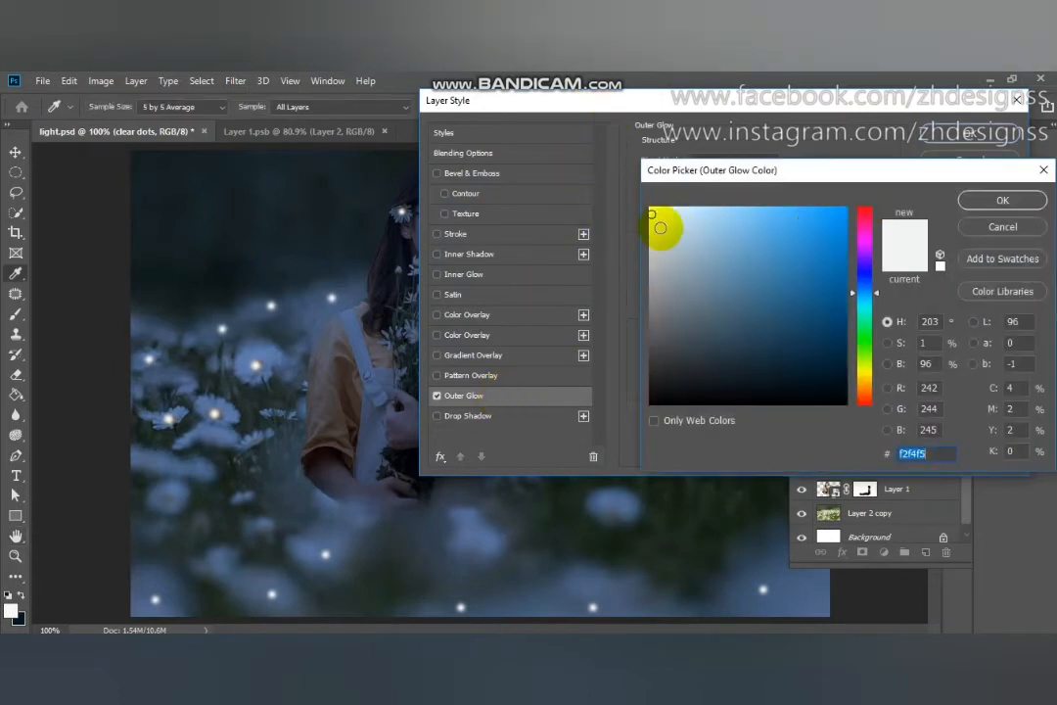
{"action": "left_click_drag", "start_coordinate": [654, 214], "coordinate": [650, 206]}
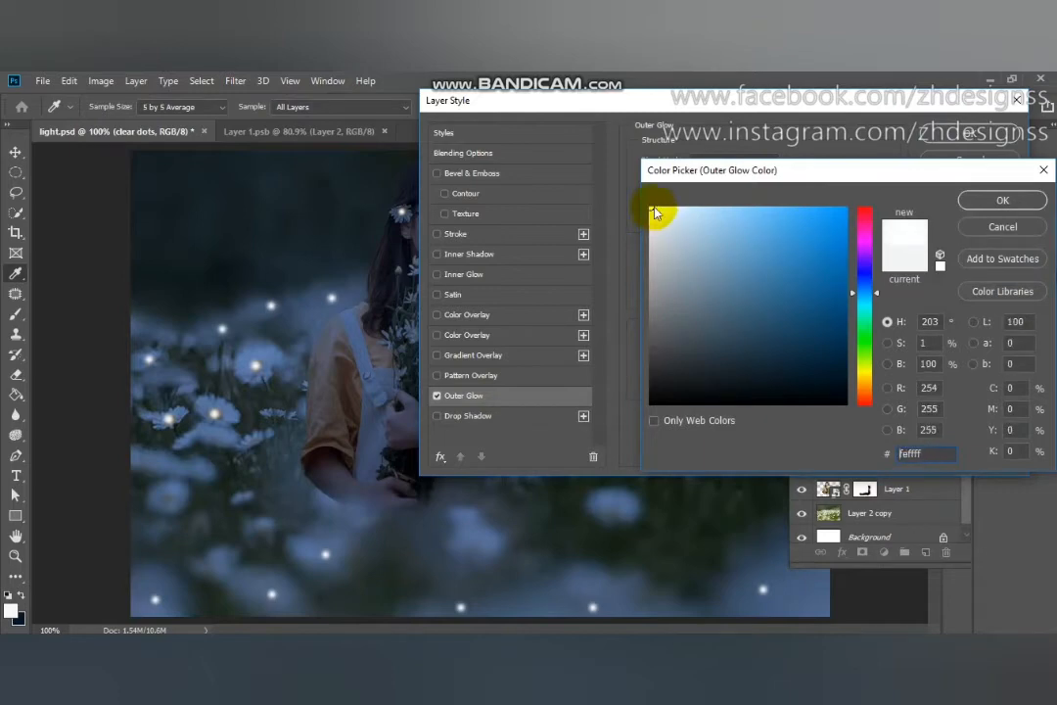
{"action": "left_click", "coordinate": [1002, 202]}
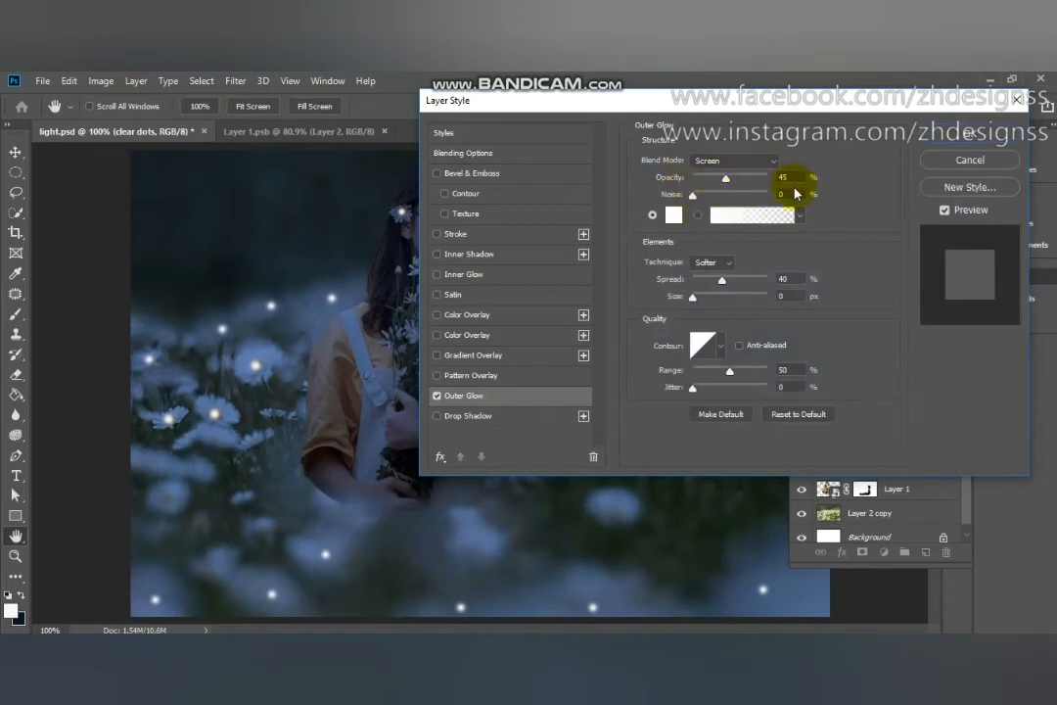
Set the Outer Glow size of "clear dots" to 1 px and uncover the girl in the picture for previewing
{"action": "left_click", "coordinate": [782, 295]}
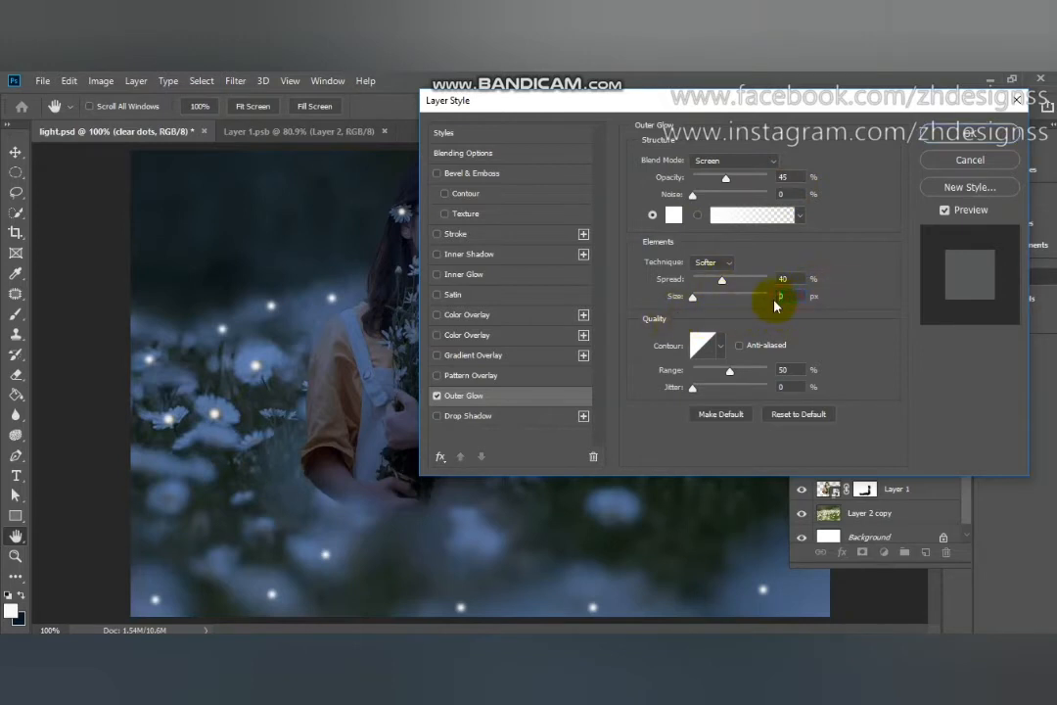
{"action": "type", "text": "1"}
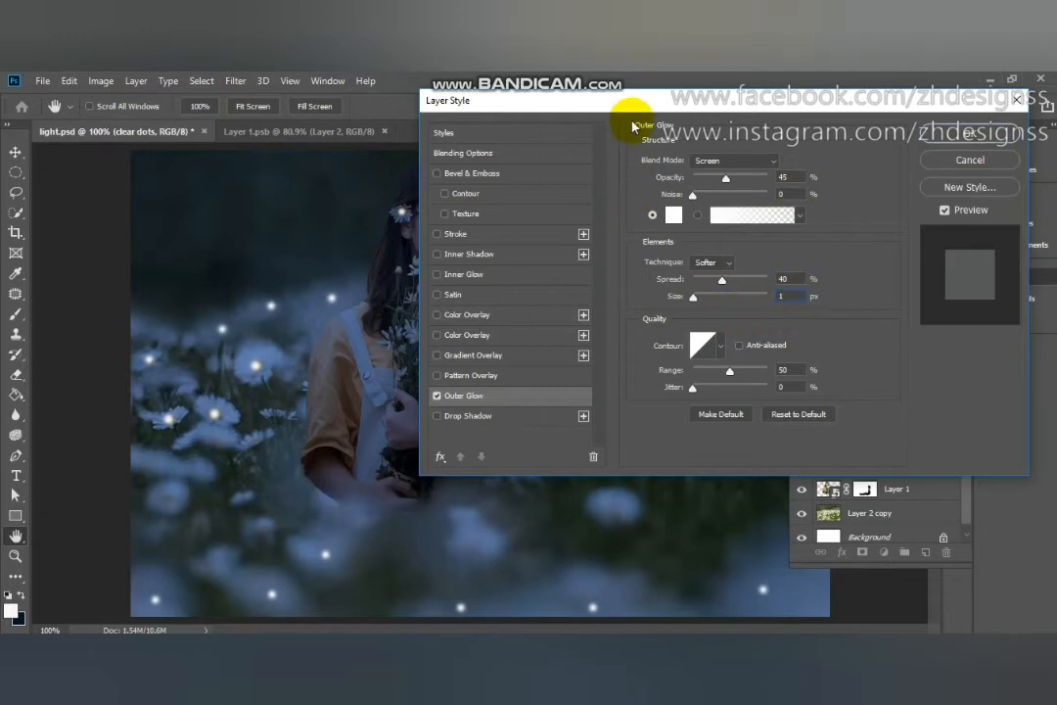
{"action": "left_click_drag", "start_coordinate": [619, 110], "coordinate": [719, 107]}
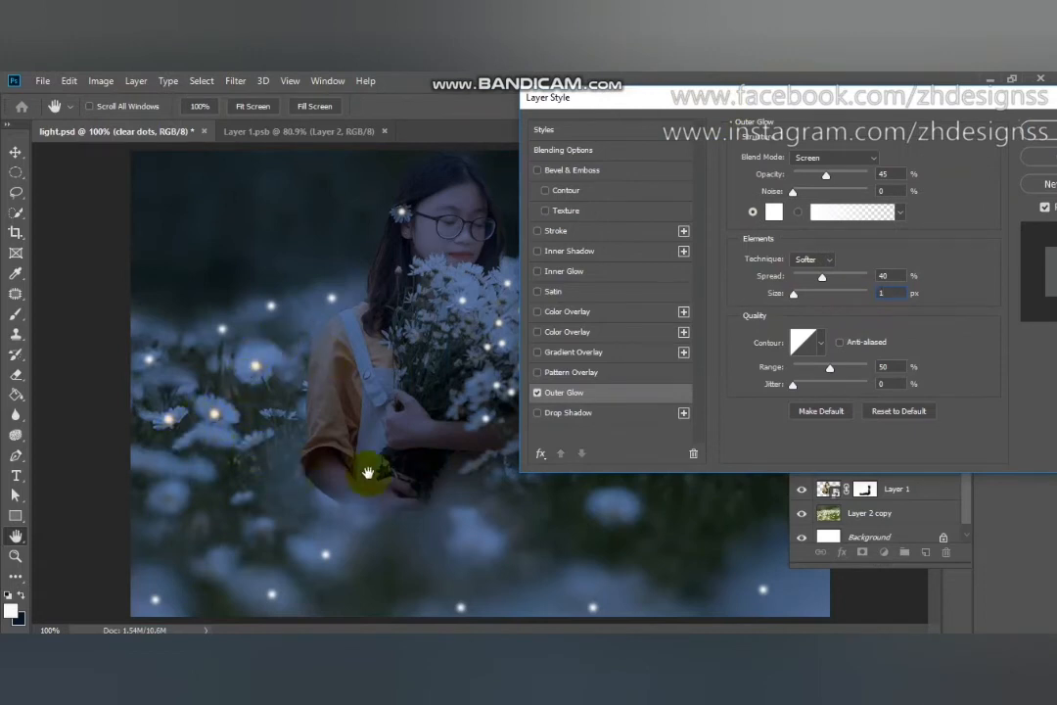
Add an Inner Glow effect to "clear dots" with a solid bright yellow colour (edfc04)
{"action": "left_click", "coordinate": [600, 275]}
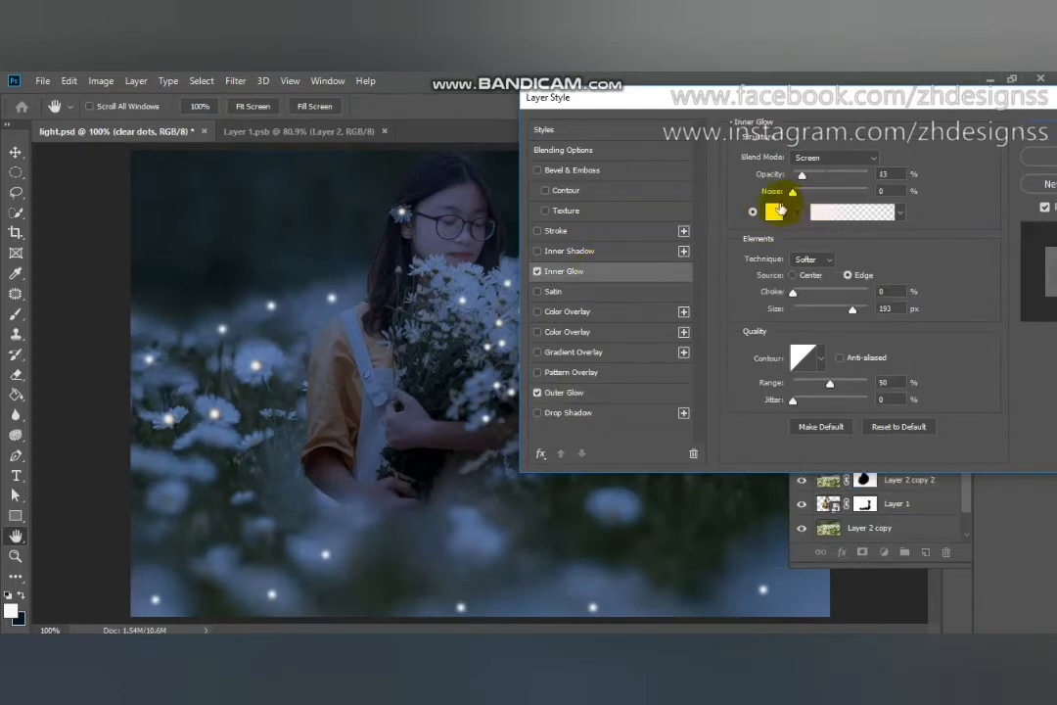
{"action": "left_click", "coordinate": [753, 211]}
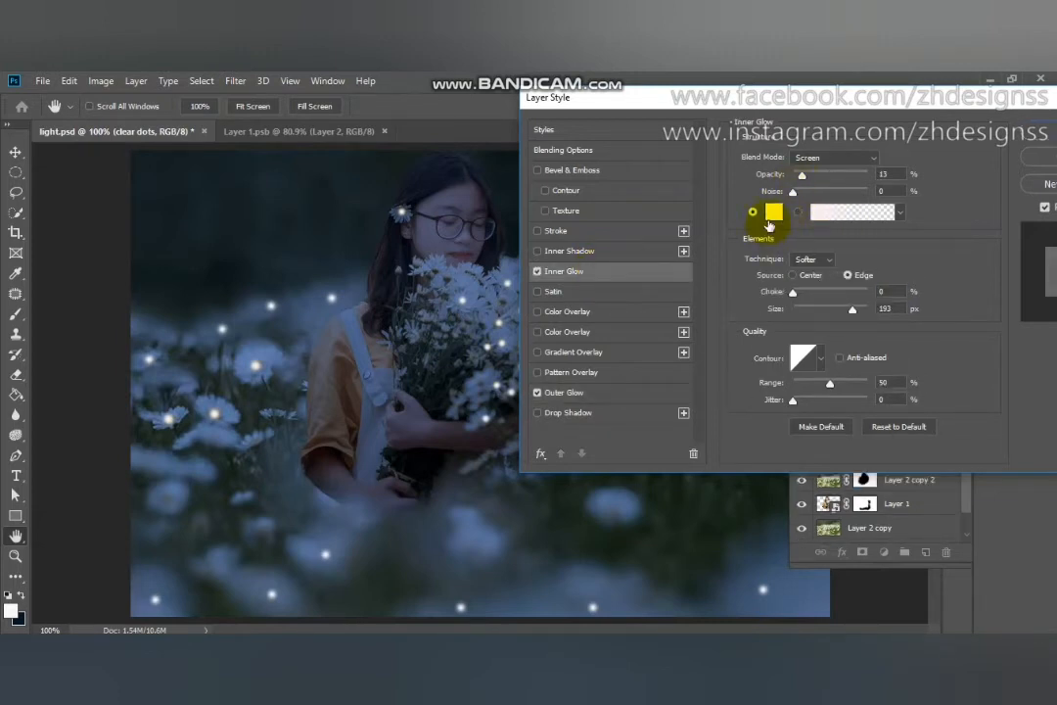
{"action": "left_click", "coordinate": [771, 216]}
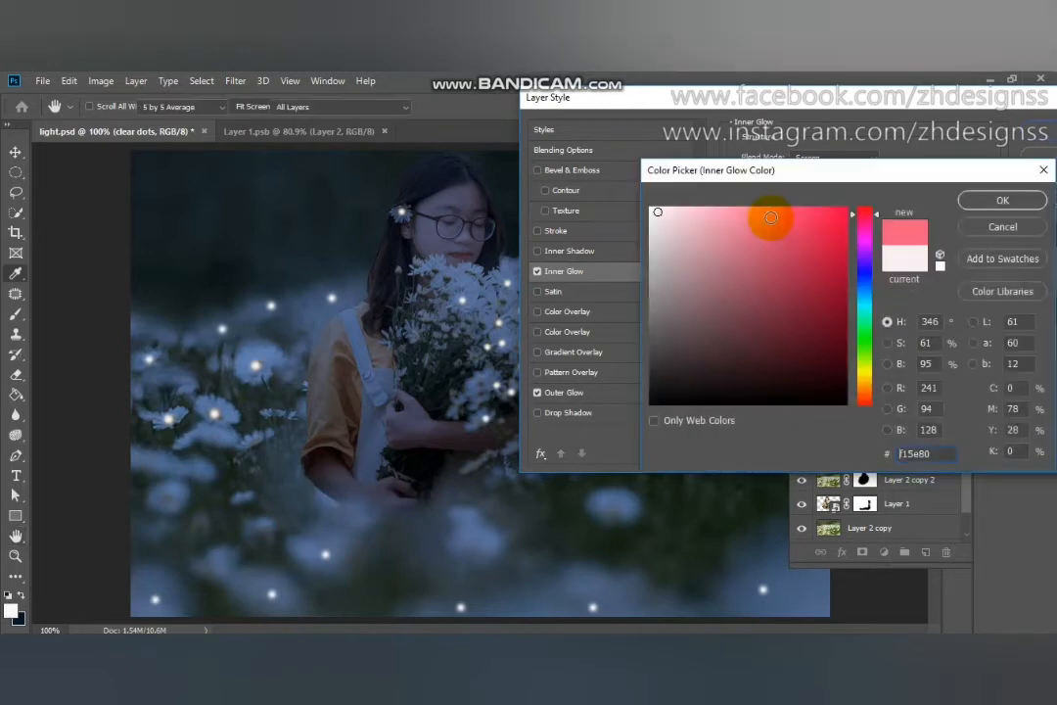
{"action": "left_click", "coordinate": [866, 370]}
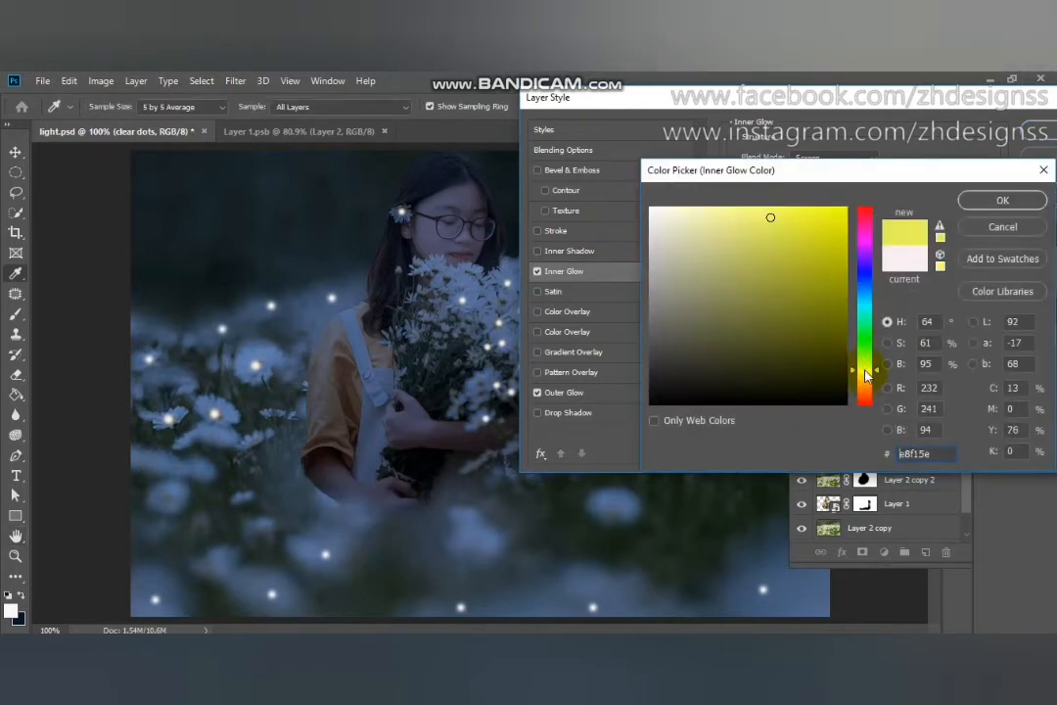
{"action": "left_click", "coordinate": [844, 210]}
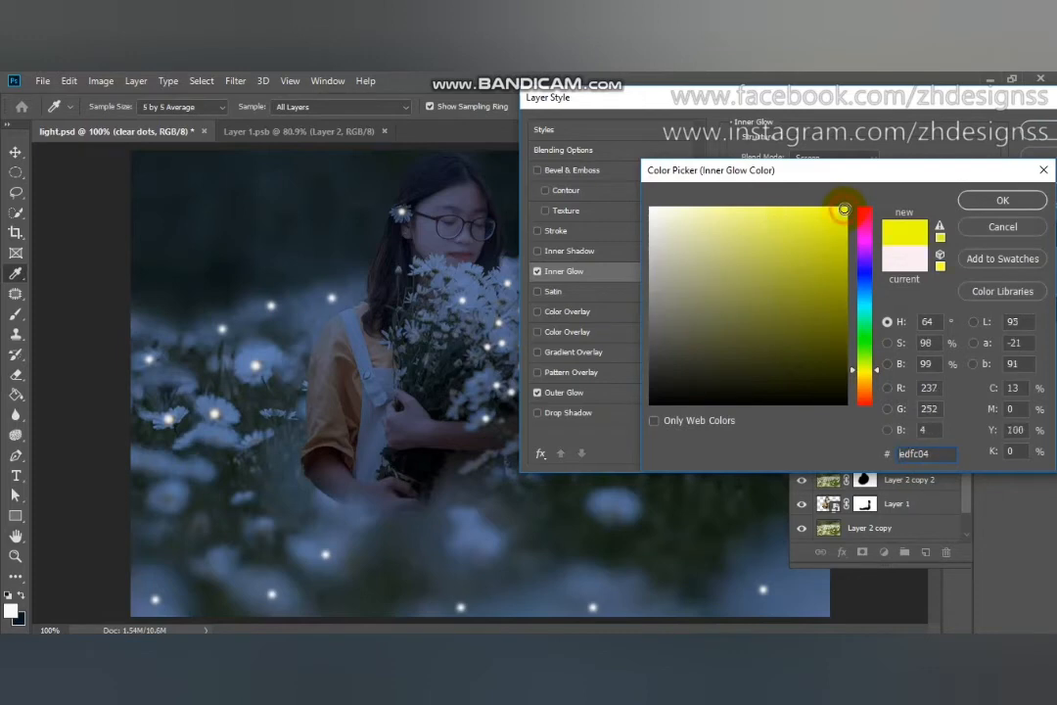
{"action": "left_click", "coordinate": [999, 202]}
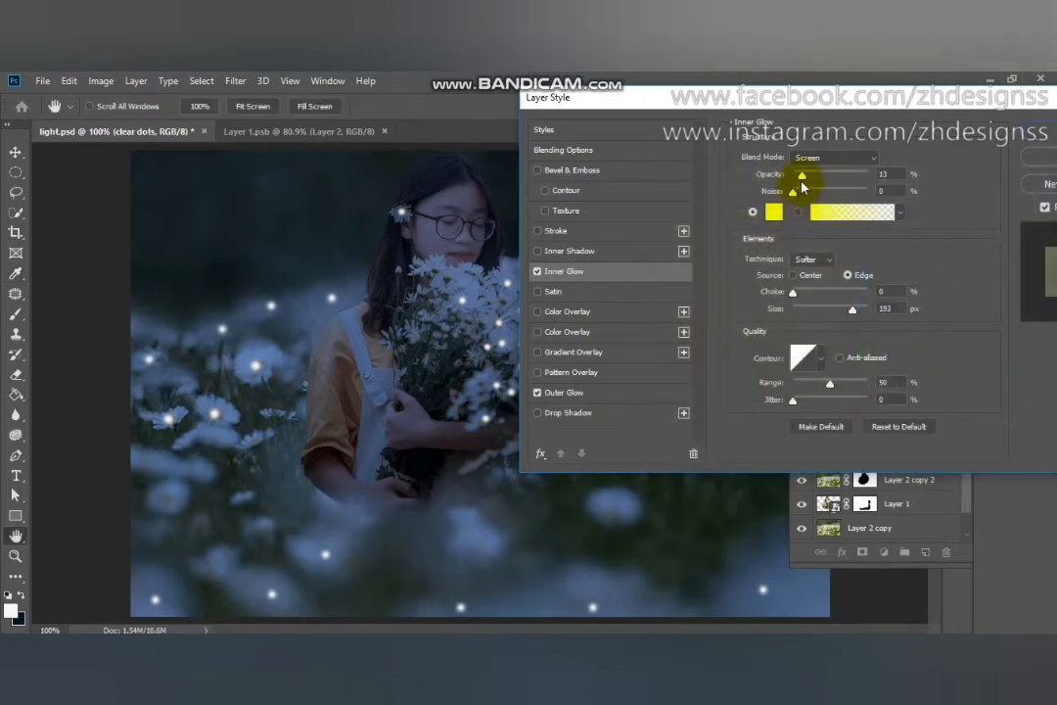
Lower the Inner Glow opacity to 9%, apply the layer style, and compare "clear dots" with its effects off and on
{"action": "mouse_move", "coordinate": [801, 174]}
{"action": "left_mouse_down"}
{"action": "mouse_move", "coordinate": [818, 177]}
{"action": "mouse_move", "coordinate": [802, 179]}
{"action": "left_mouse_up"}
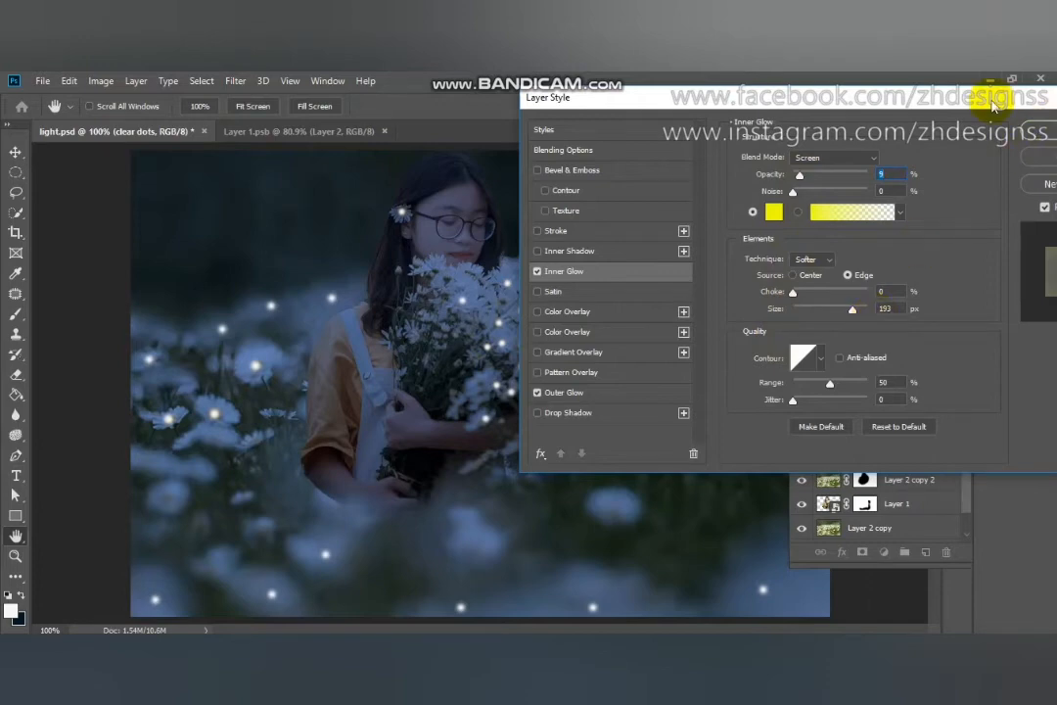
{"action": "left_click_drag", "start_coordinate": [832, 95], "coordinate": [813, 140]}
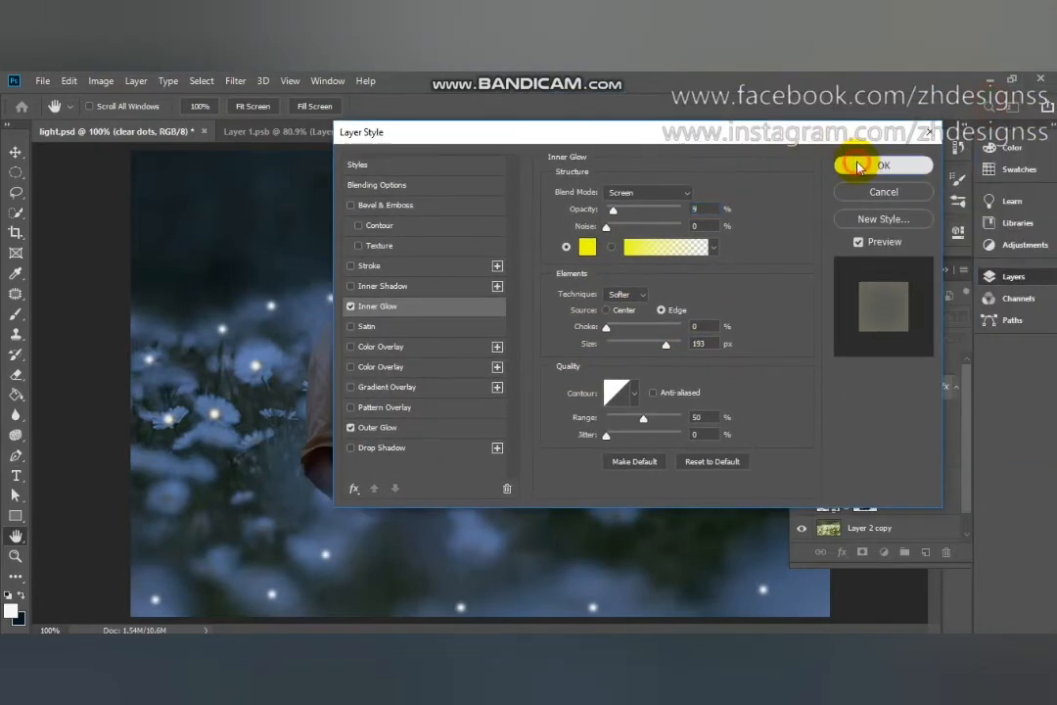
{"action": "left_click", "coordinate": [874, 165]}
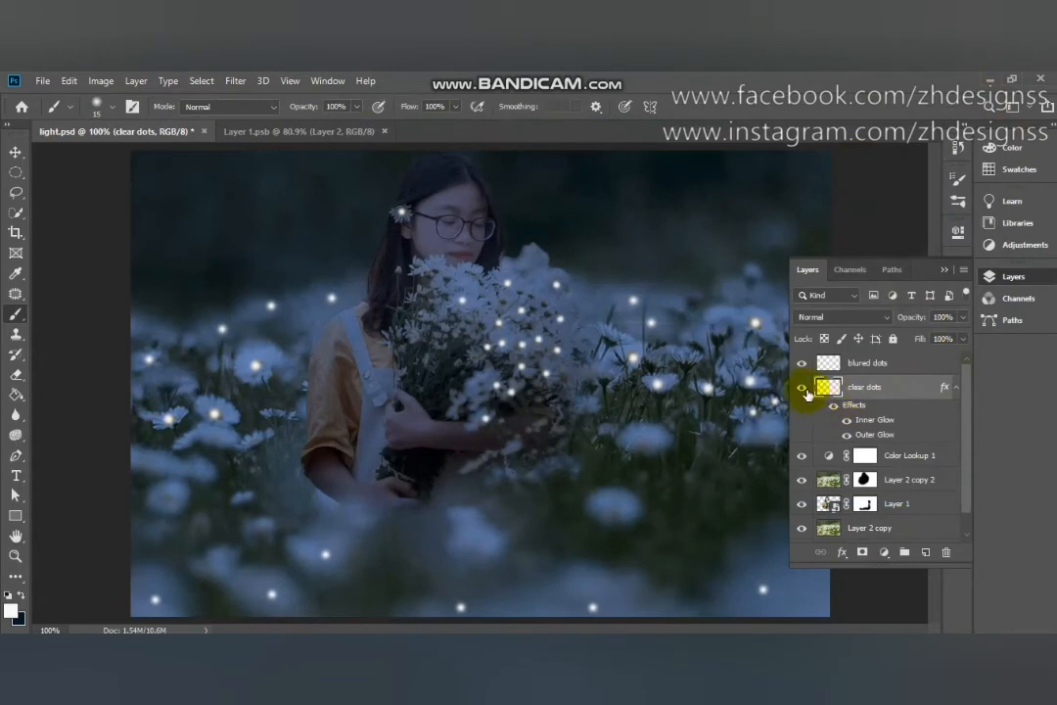
{"action": "left_click", "coordinate": [833, 408]}
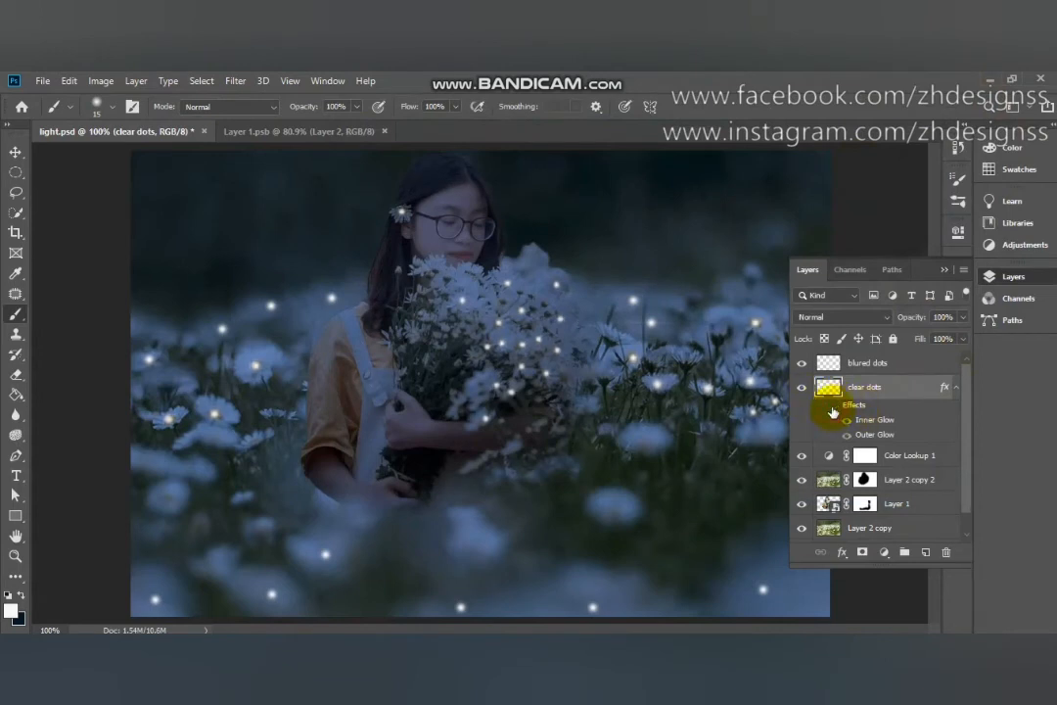
{"action": "left_click", "coordinate": [832, 407]}
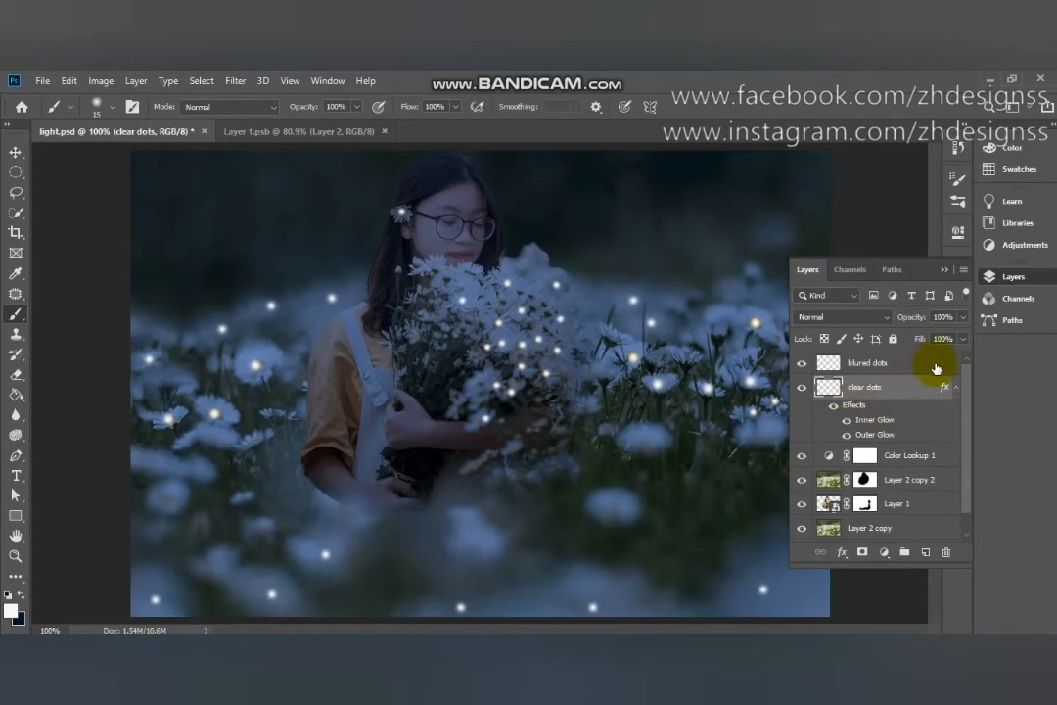
Apply the same white 1 px Outer Glow and yellow 9% Inner Glow to the "blured dots" layer
{"action": "left_click", "coordinate": [935, 370]}
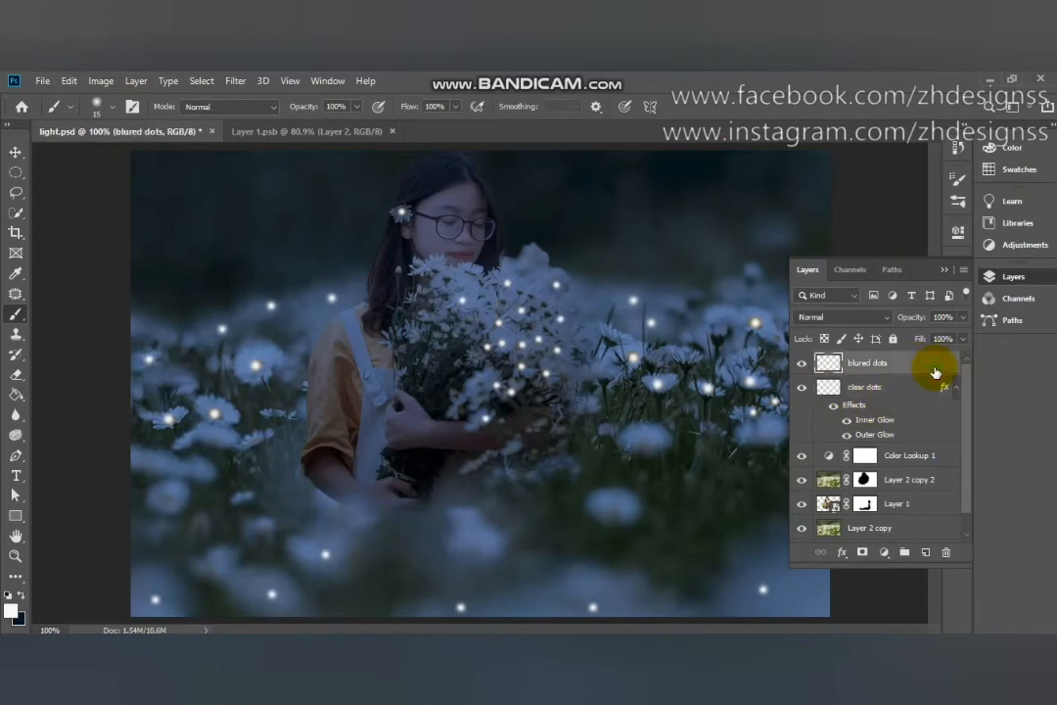
{"action": "double_click", "coordinate": [935, 370]}
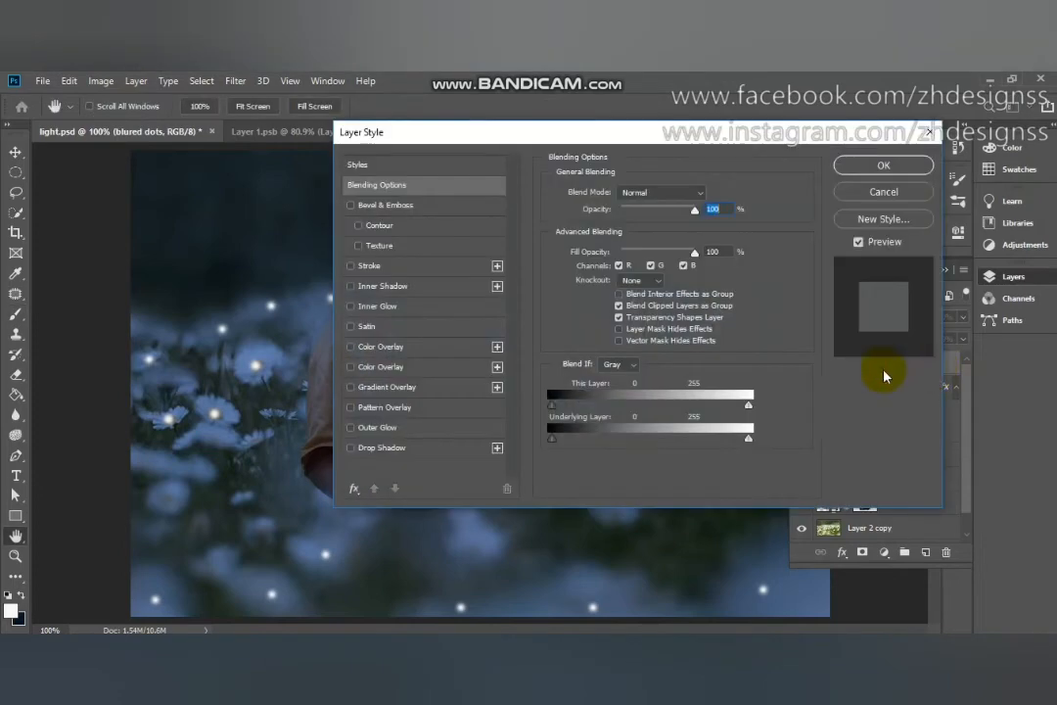
{"action": "left_click", "coordinate": [365, 428]}
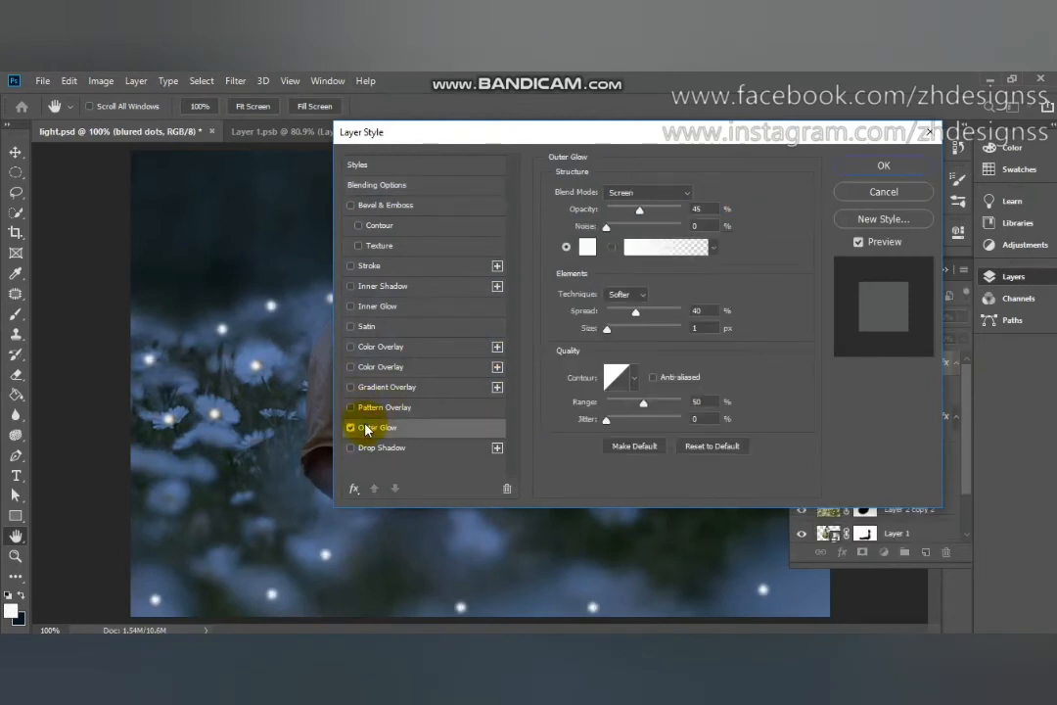
{"action": "left_click", "coordinate": [372, 287]}
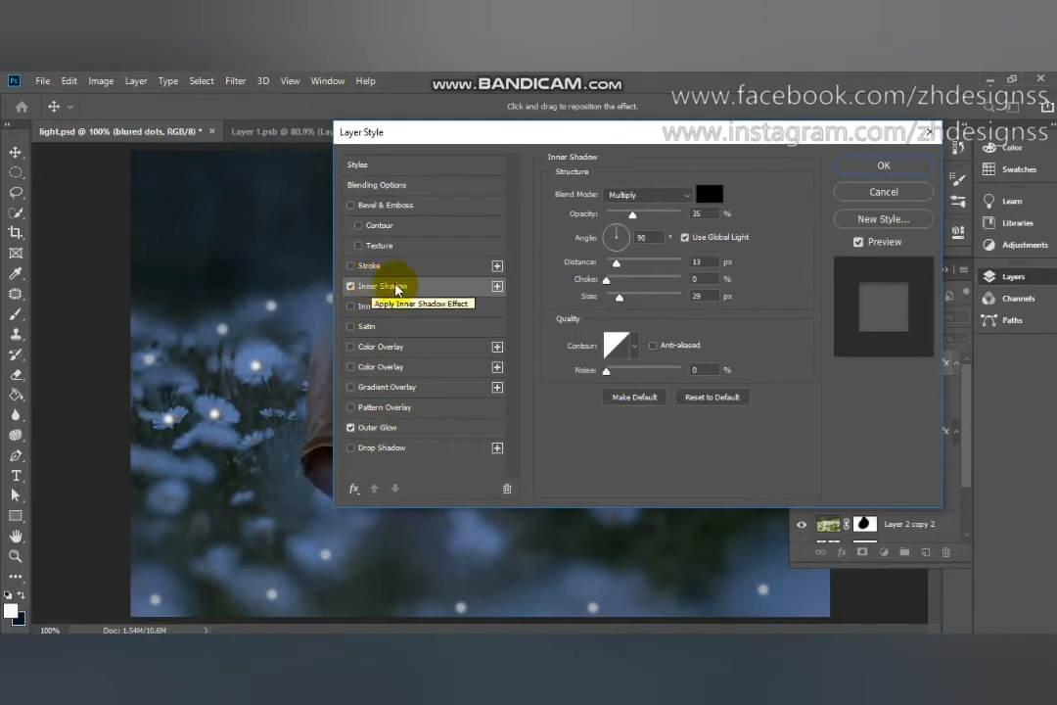
{"action": "left_click", "coordinate": [351, 286]}
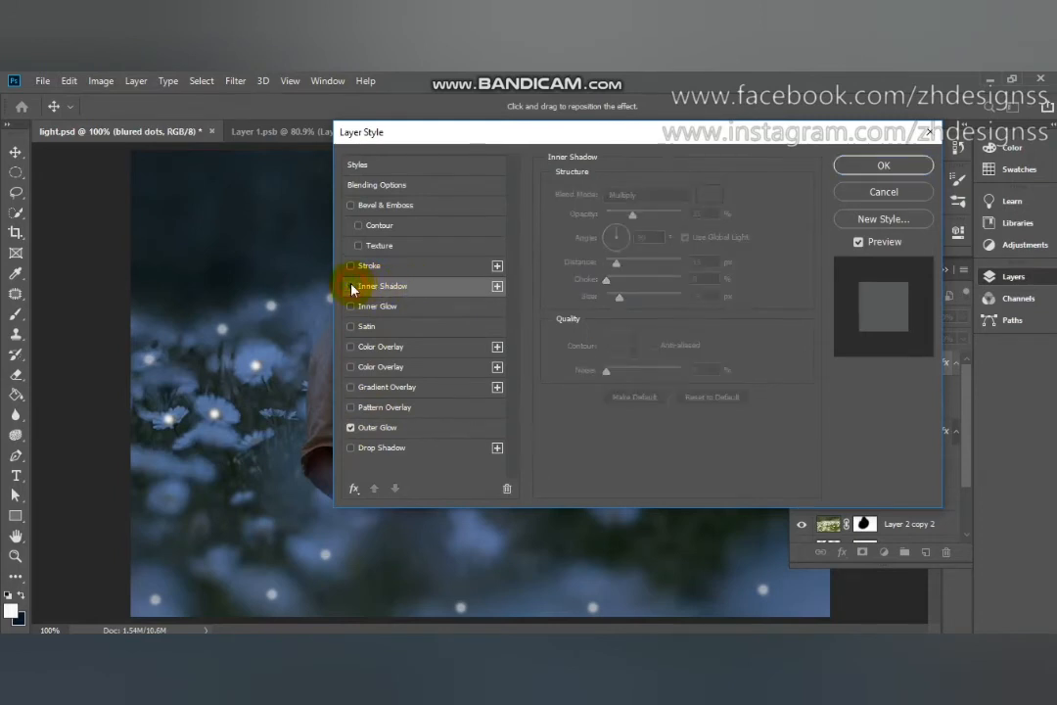
{"action": "left_click", "coordinate": [403, 311]}
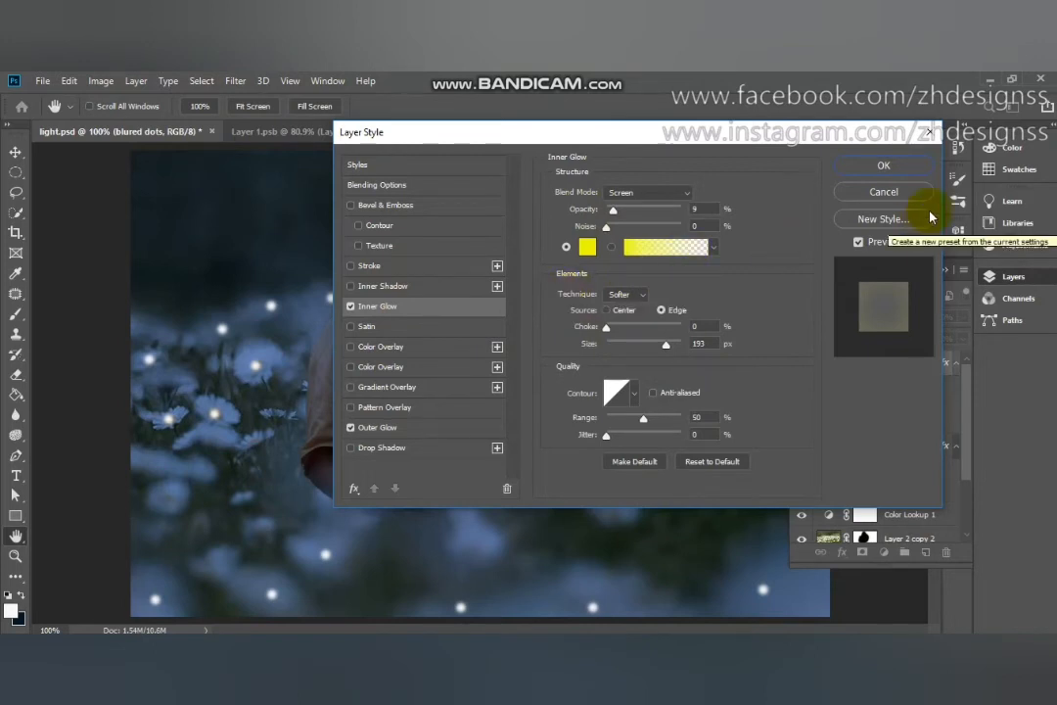
{"action": "left_click", "coordinate": [908, 167]}
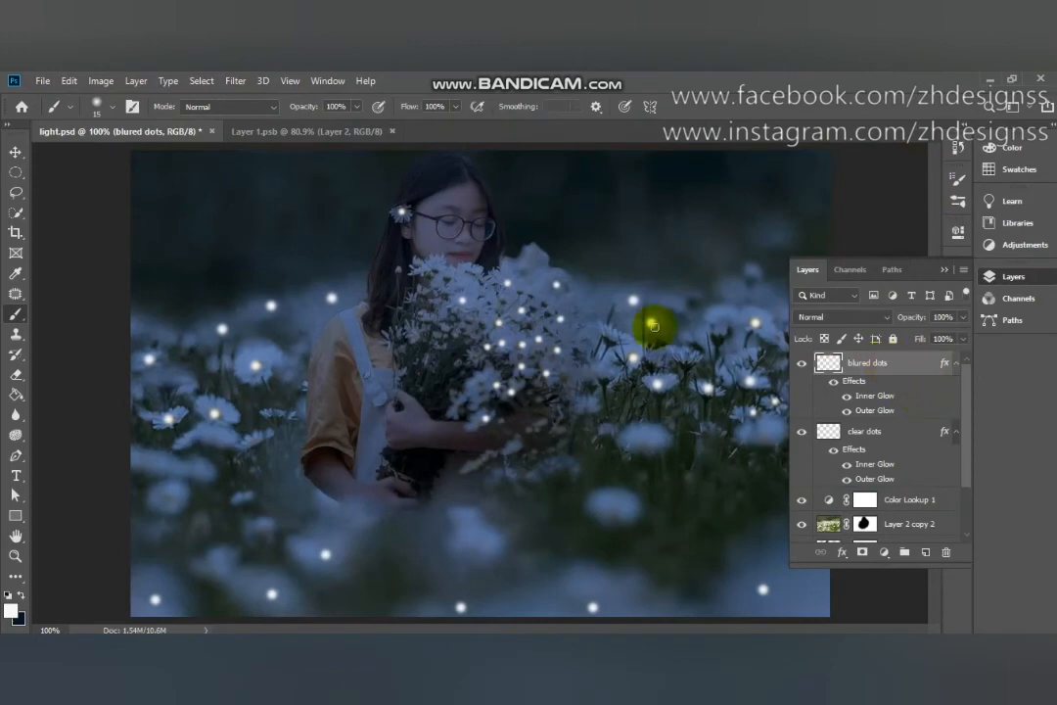
Apply a Gaussian Blur with a 4.0 px radius to "blured dots" and compare the picture with the layer hidden and shown
{"action": "left_click", "coordinate": [243, 84]}
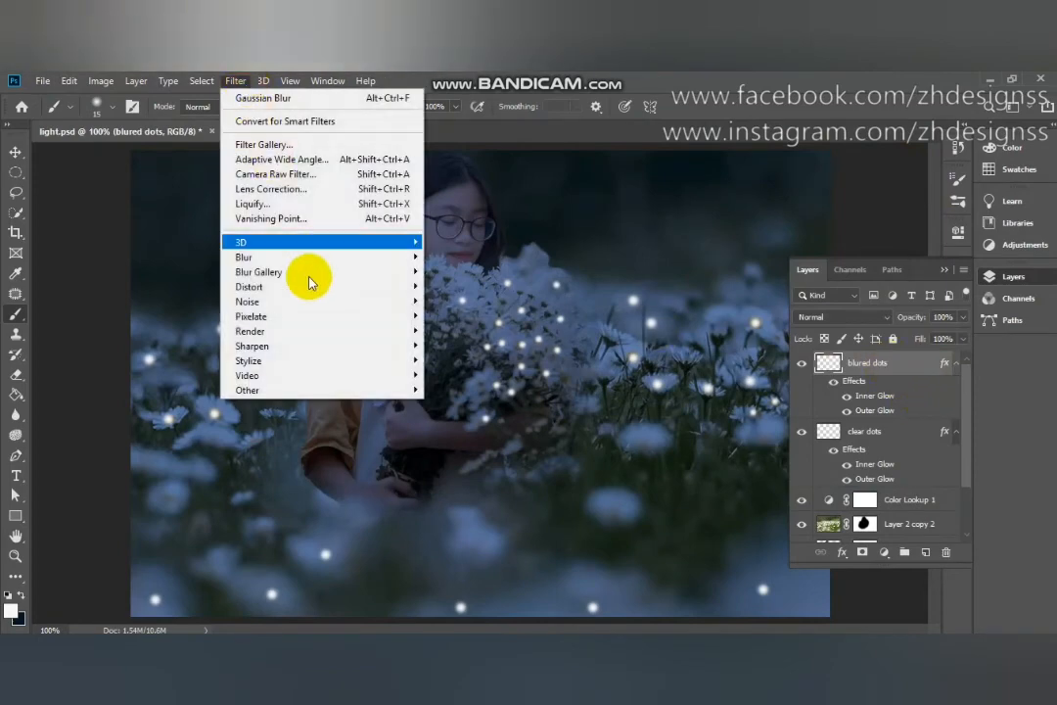
{"action": "mouse_move", "coordinate": [301, 262]}
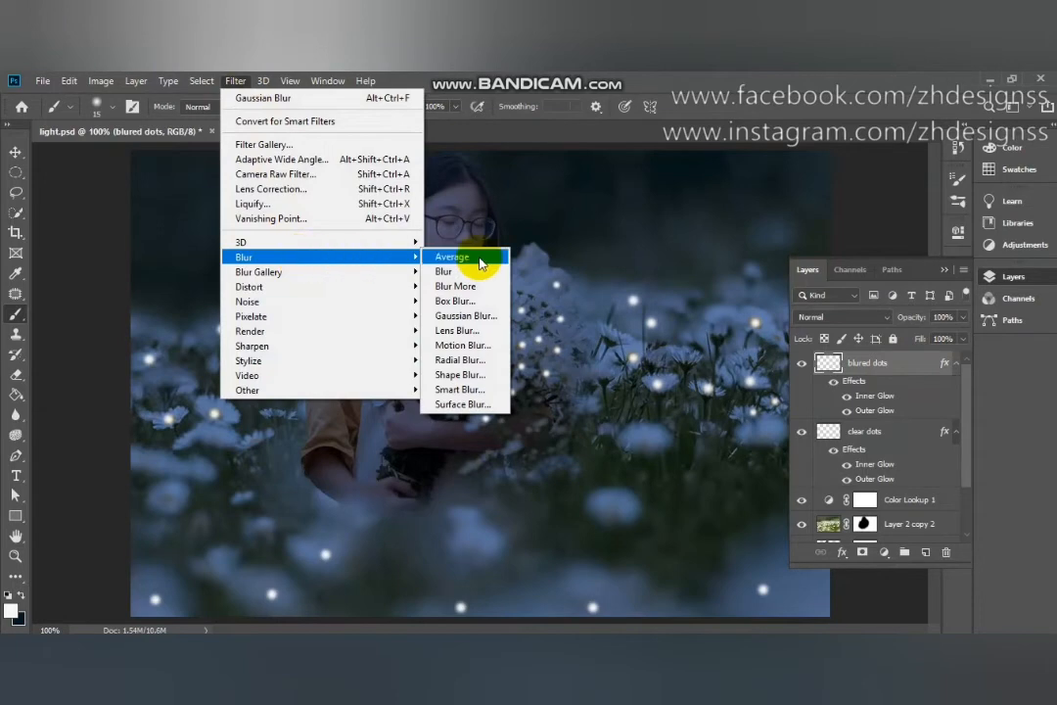
{"action": "left_click", "coordinate": [480, 319]}
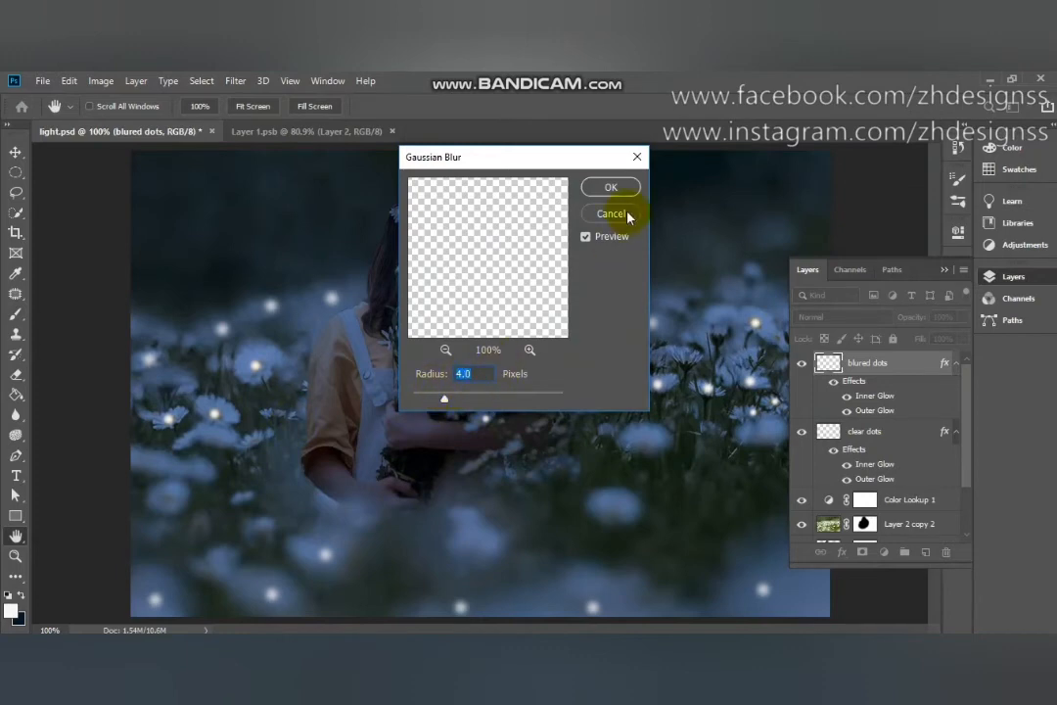
{"action": "left_click", "coordinate": [611, 187]}
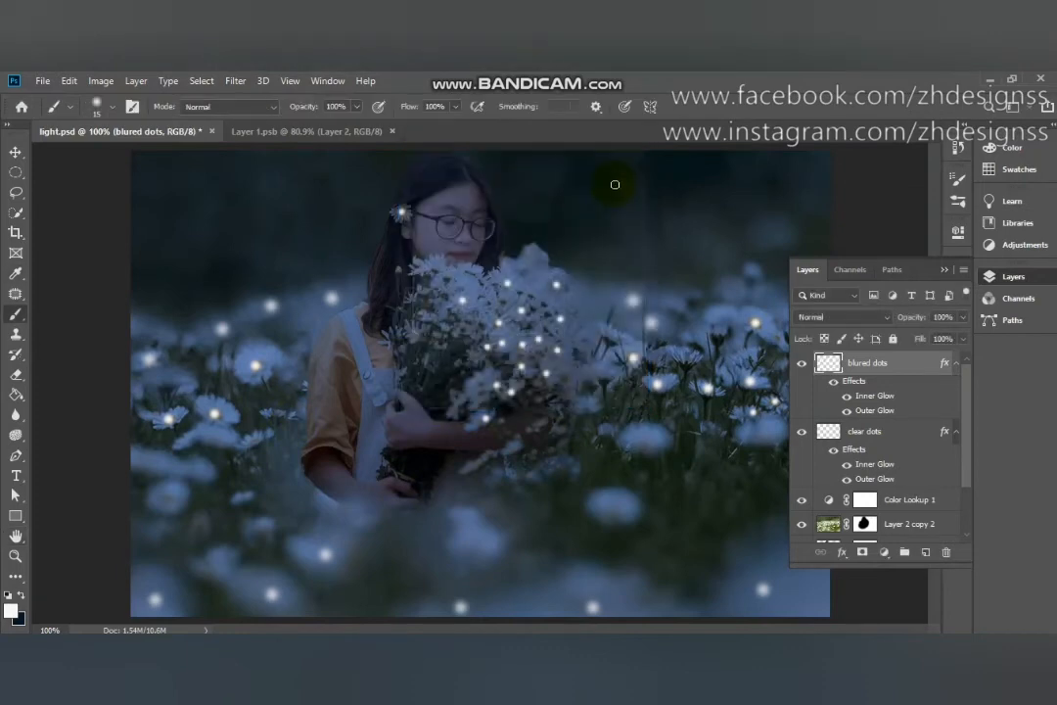
{"action": "left_click", "coordinate": [801, 365]}
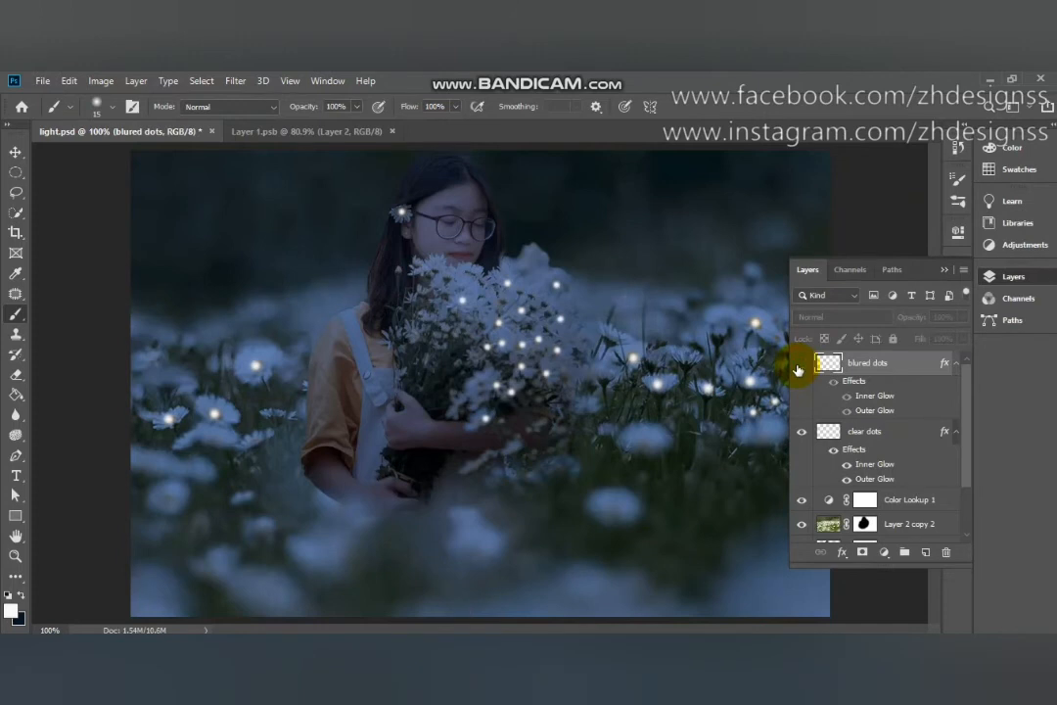
{"action": "left_click", "coordinate": [801, 364]}
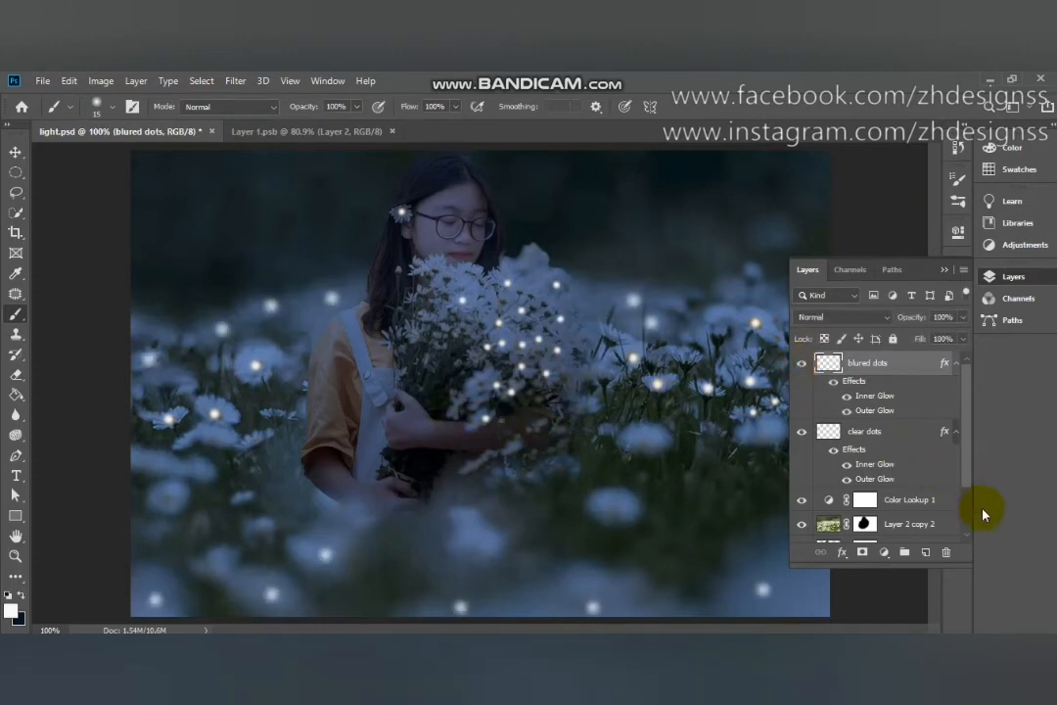
{"action": "scroll", "coordinate": [962, 528], "scroll_direction": "down", "scroll_amount": 2}
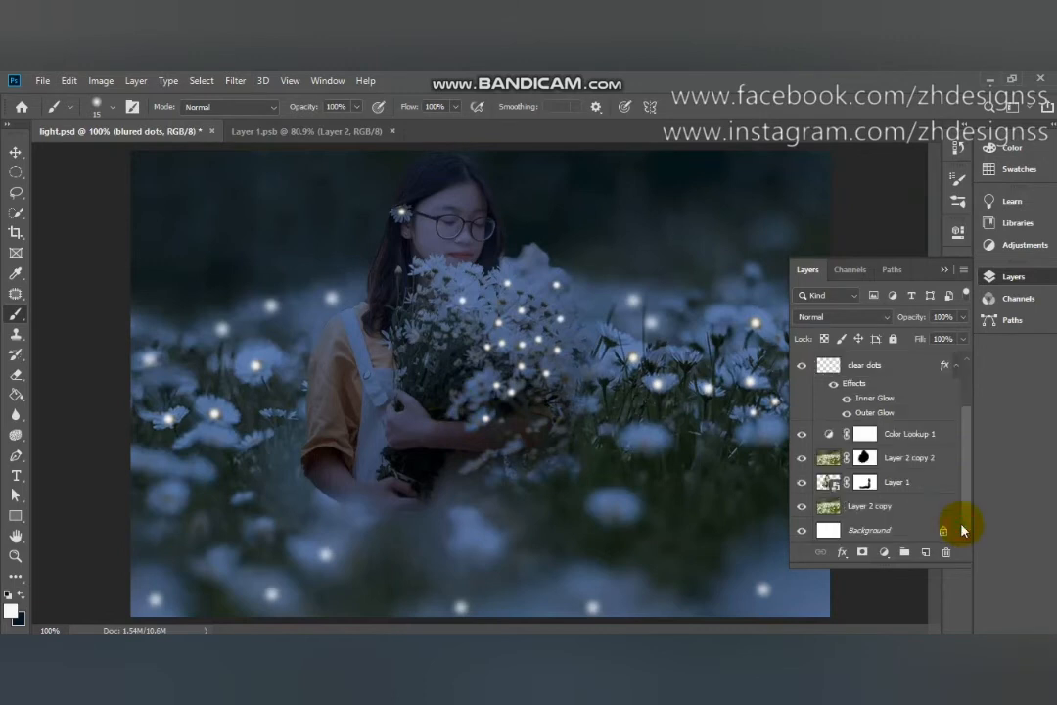
Duplicate Layer 1 together with its mask and move the copy to the top of the layer stack
{"action": "left_click", "coordinate": [866, 481]}
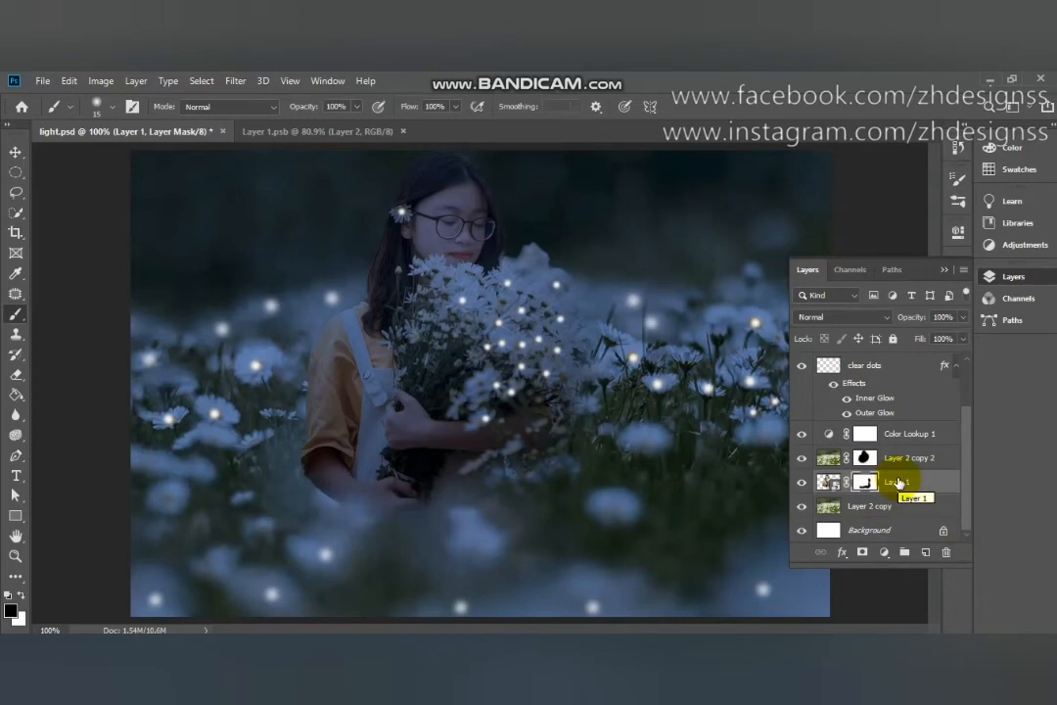
{"action": "key", "text": "ctrl+j"}
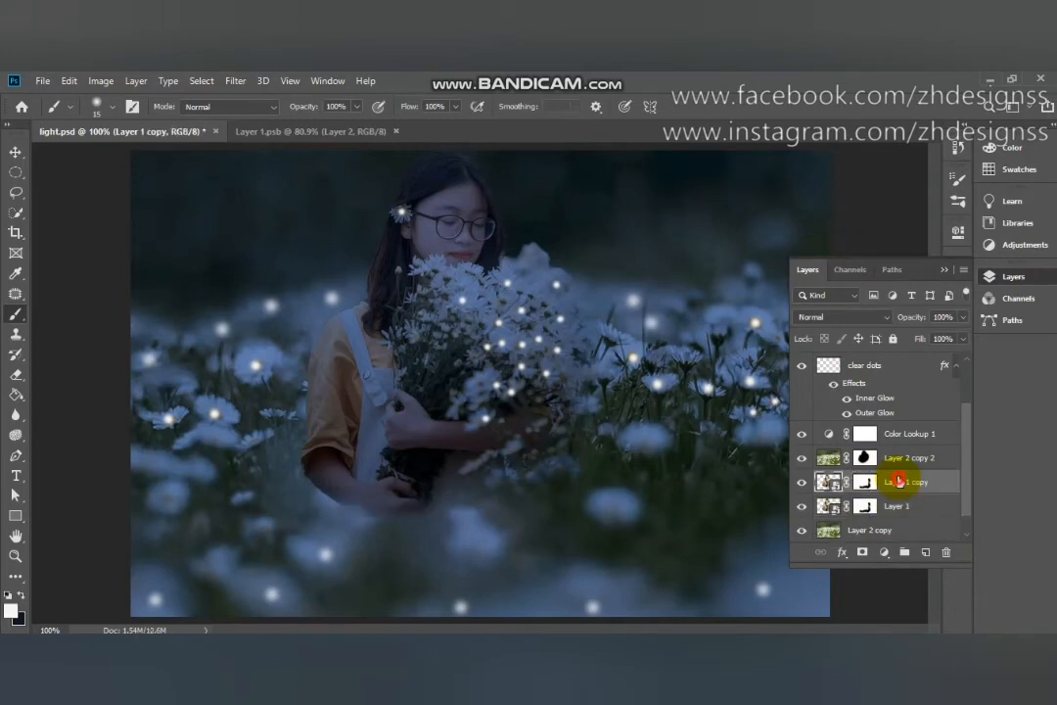
{"action": "left_click_drag", "start_coordinate": [899, 479], "coordinate": [874, 357]}
{"action": "scroll", "coordinate": [954, 387], "scroll_direction": "up", "scroll_amount": 1}
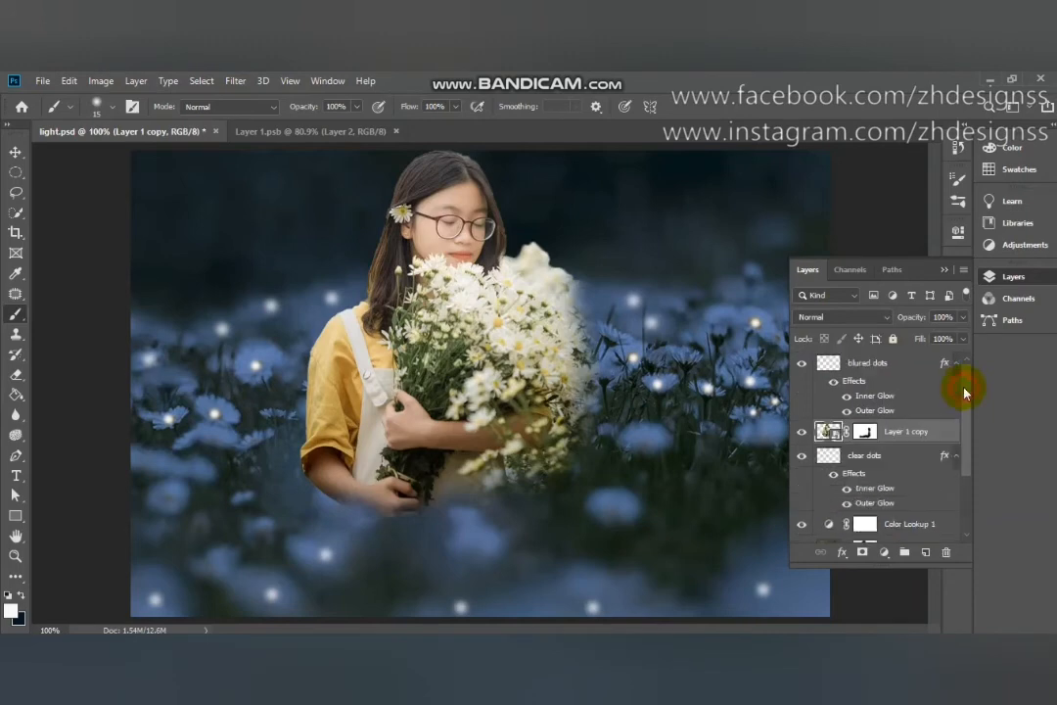
{"action": "left_click_drag", "start_coordinate": [908, 431], "coordinate": [873, 361]}
Rasterize Layer 1 copy while keeping its layer mask
{"action": "right_click", "coordinate": [825, 364]}
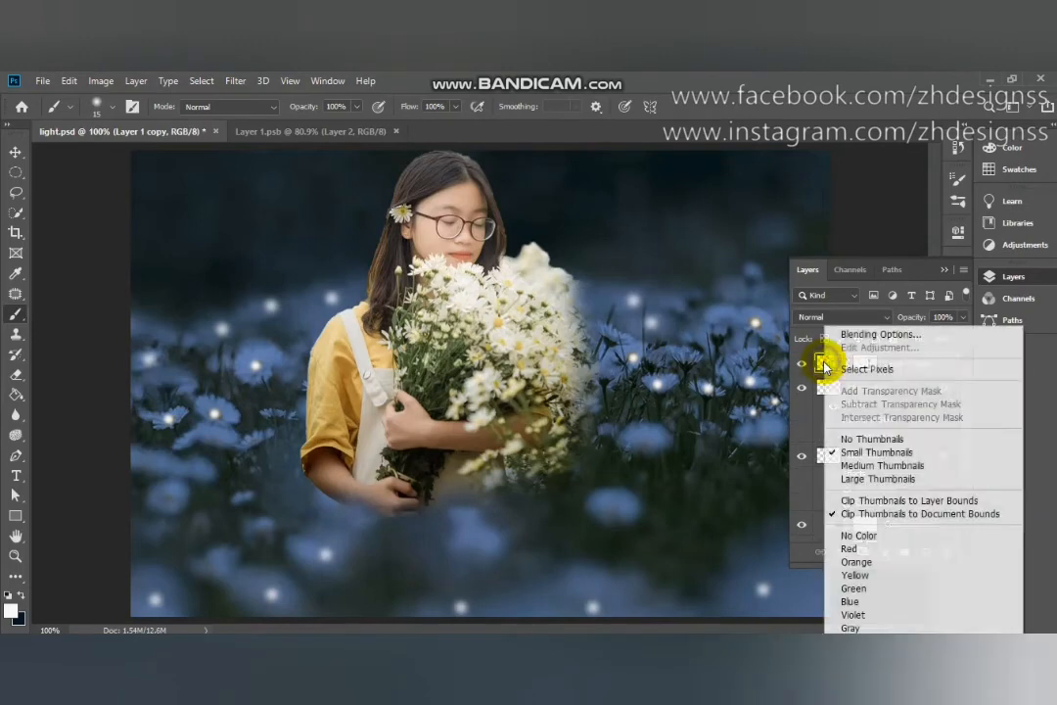
{"action": "left_click", "coordinate": [1053, 453]}
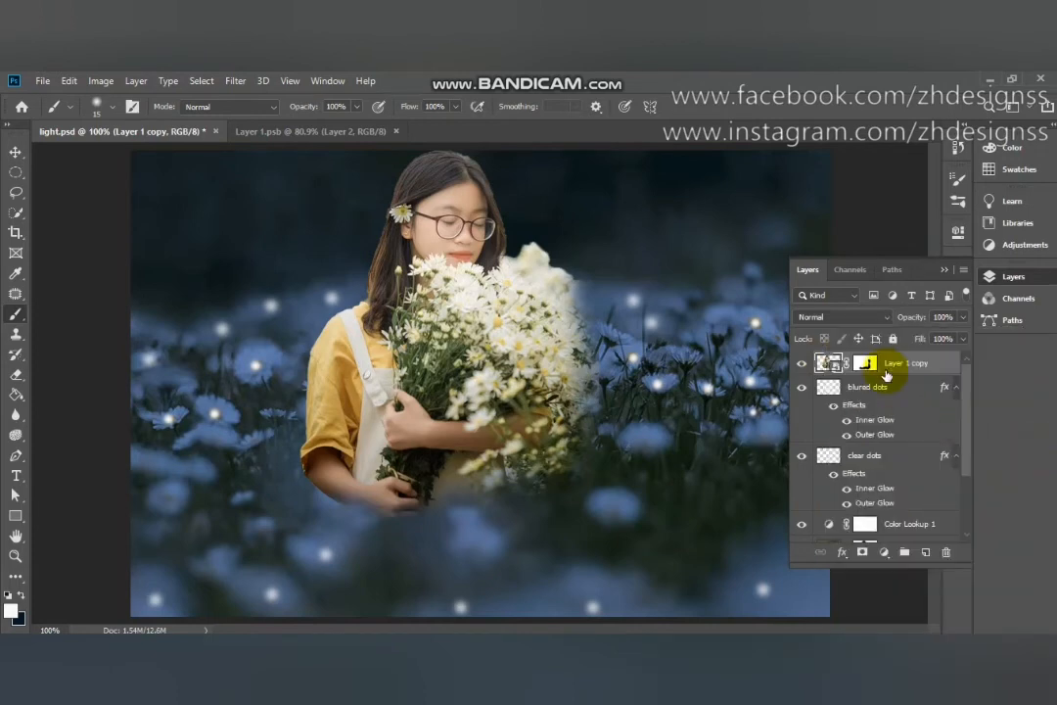
{"action": "right_click", "coordinate": [899, 364]}
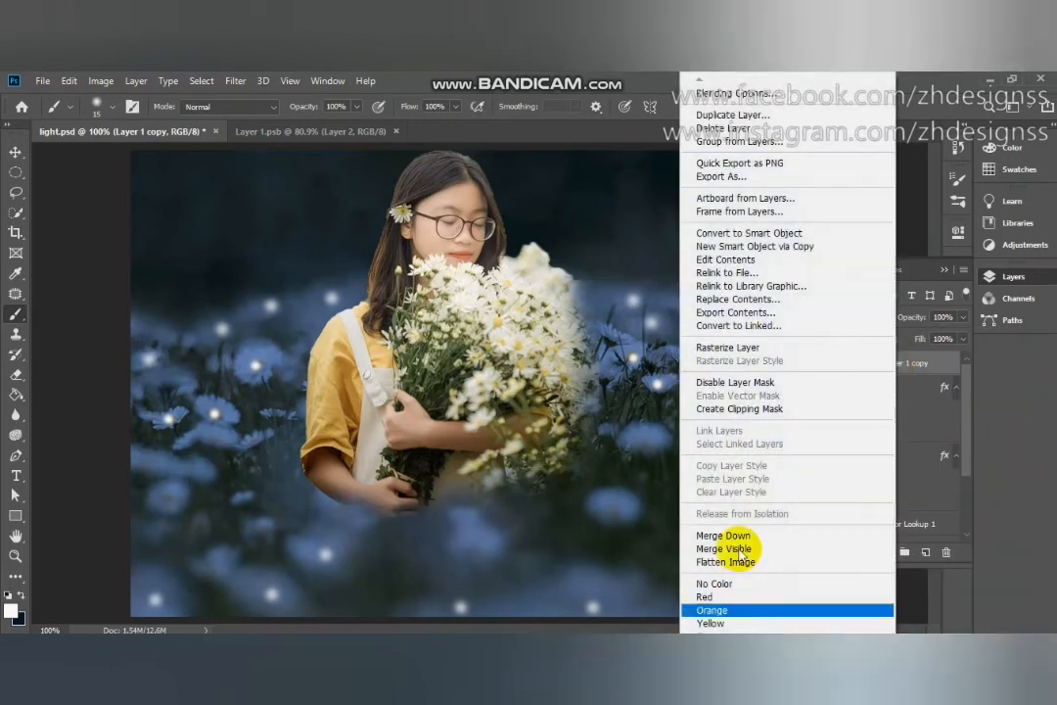
{"action": "left_click", "coordinate": [753, 350]}
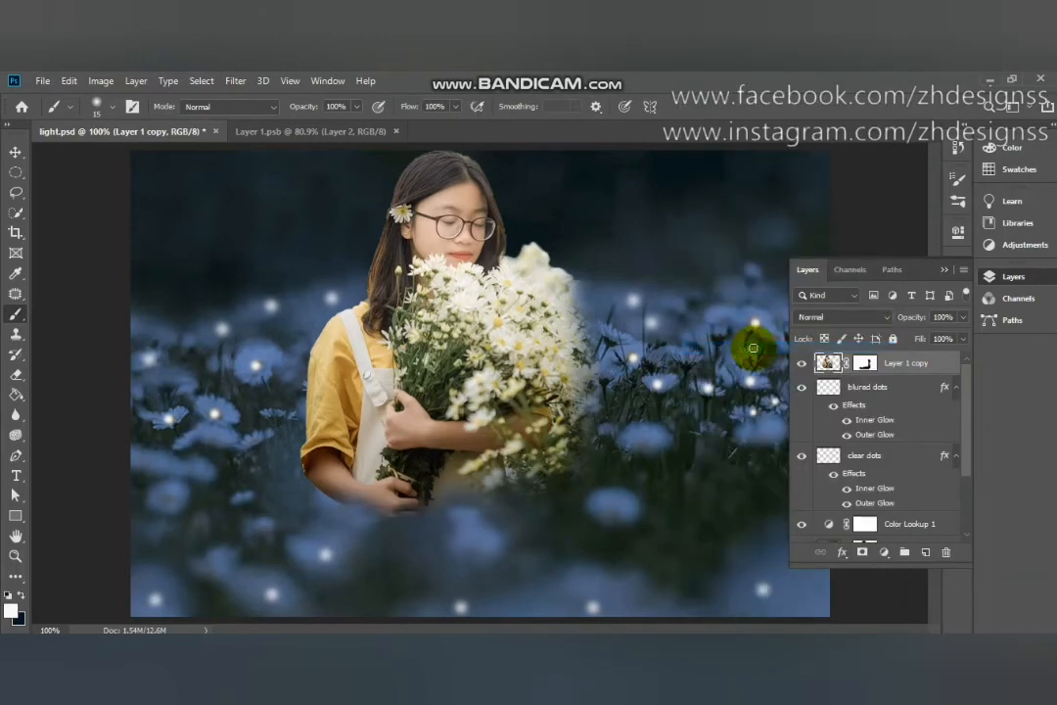
Convert the masked Layer 1 copy to a smart object
{"action": "left_click", "coordinate": [870, 364]}
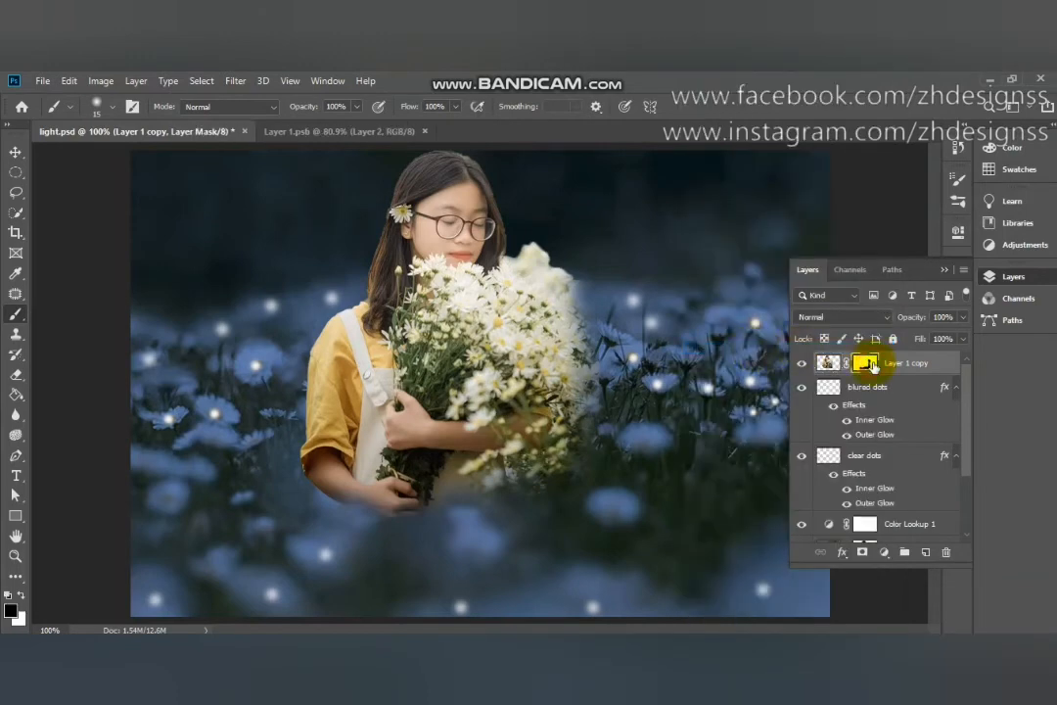
{"action": "right_click", "coordinate": [872, 366]}
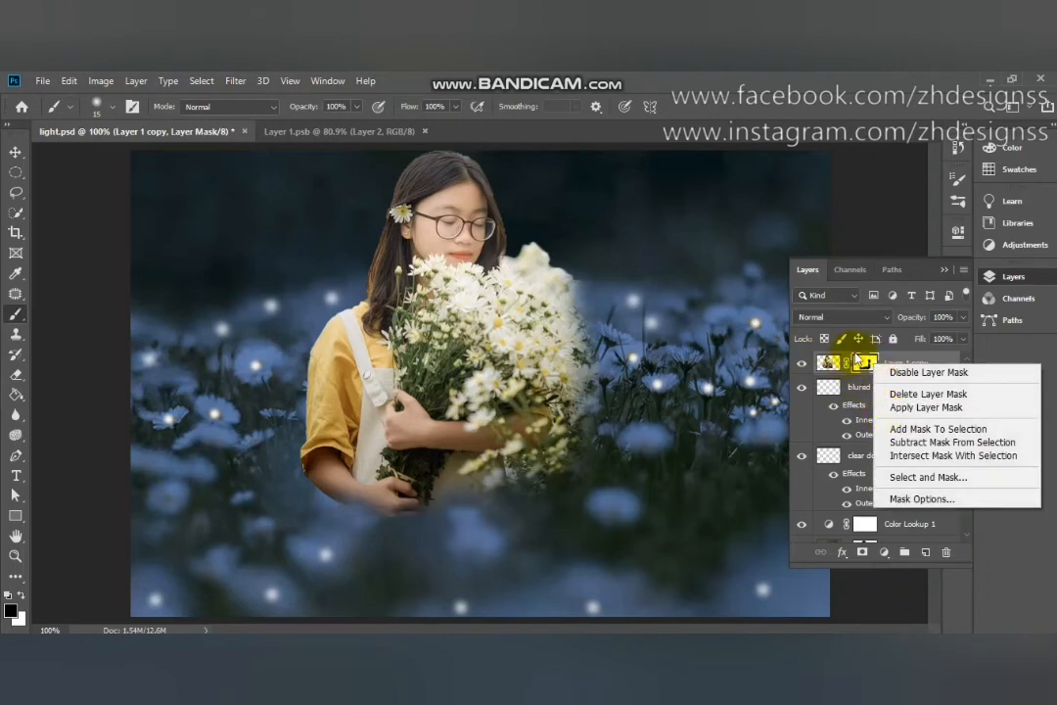
{"action": "left_click", "coordinate": [863, 359]}
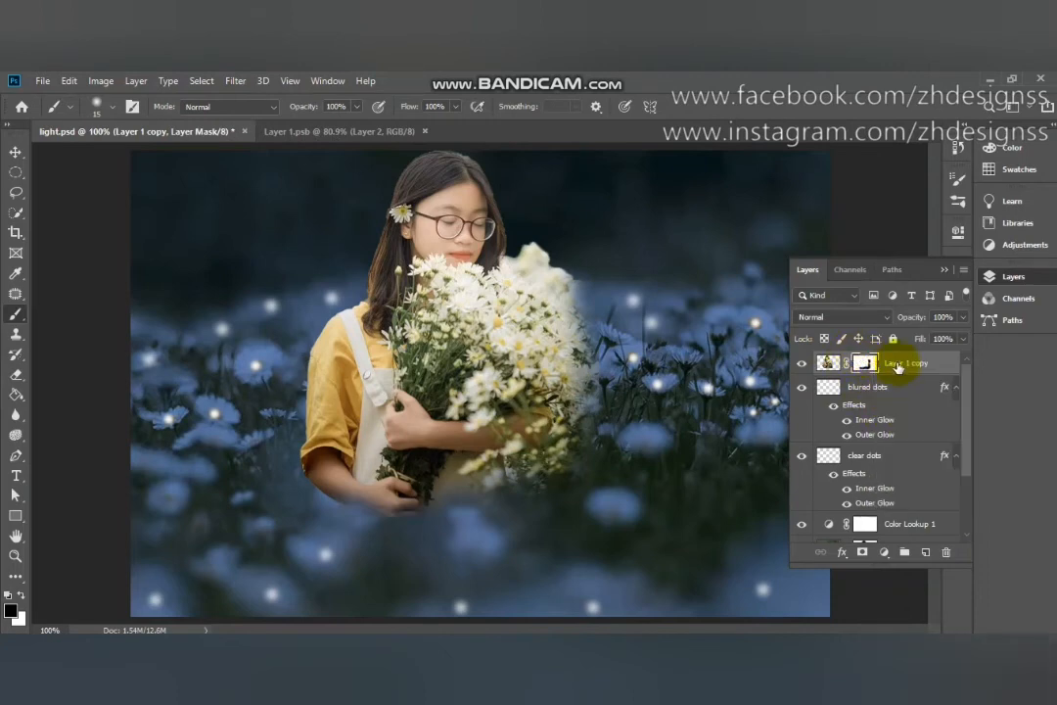
{"action": "right_click", "coordinate": [892, 361]}
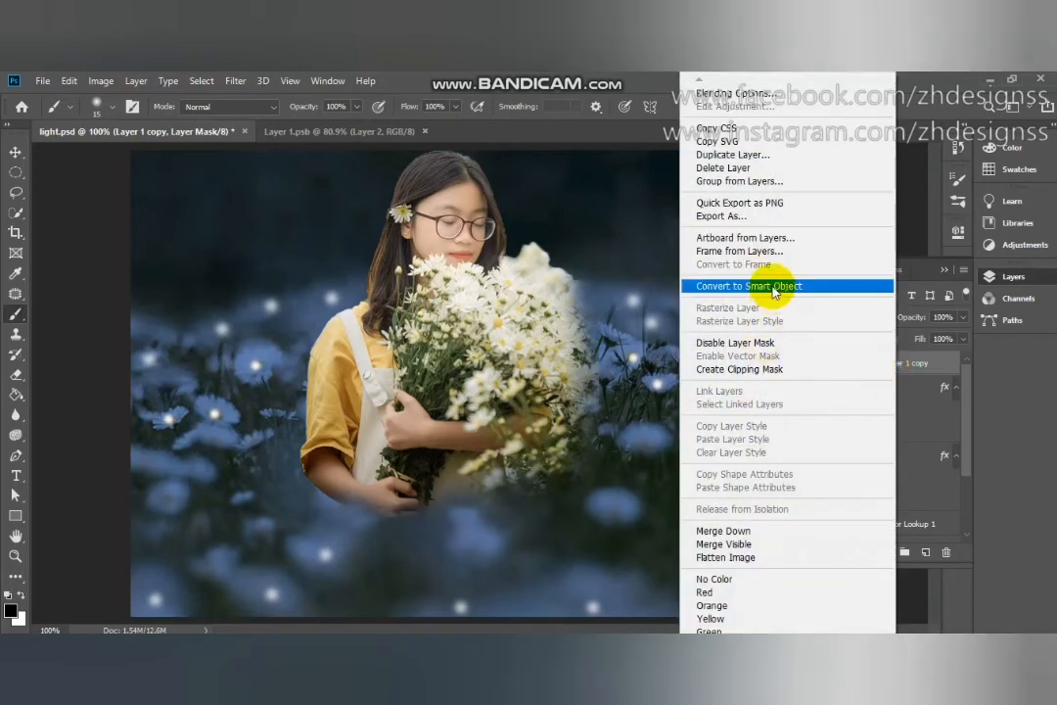
{"action": "left_click", "coordinate": [774, 287]}
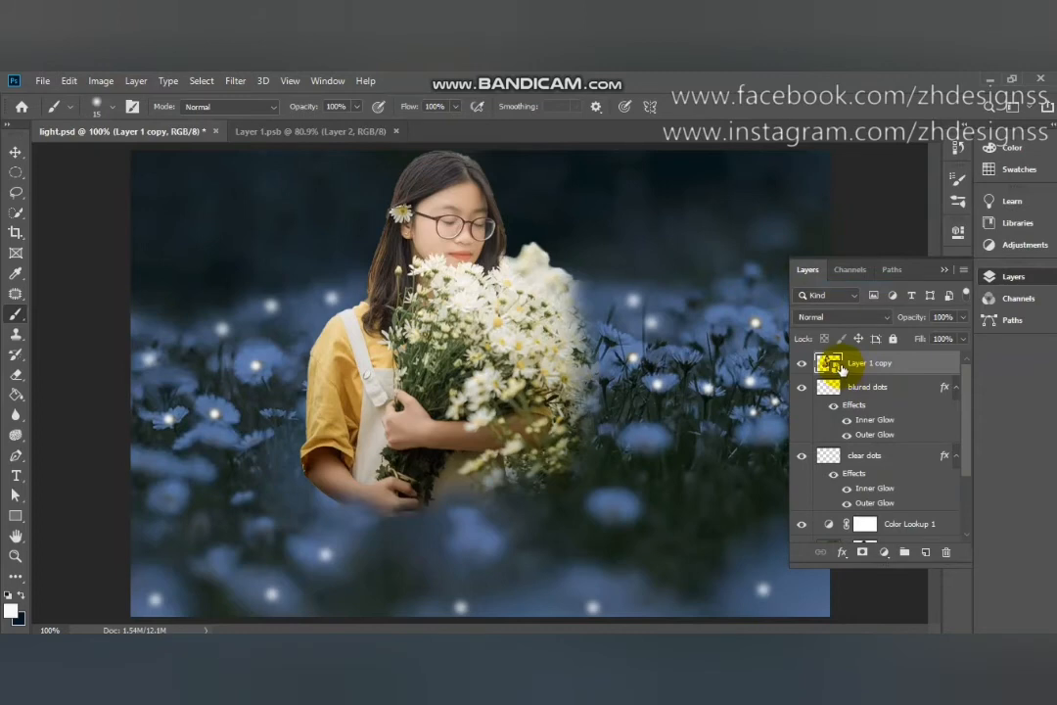
Add a Color Lookup adjustment with the NightFromDay.CUBE 3D LUT and clip it to Layer 1 copy
{"action": "left_click", "coordinate": [883, 554]}
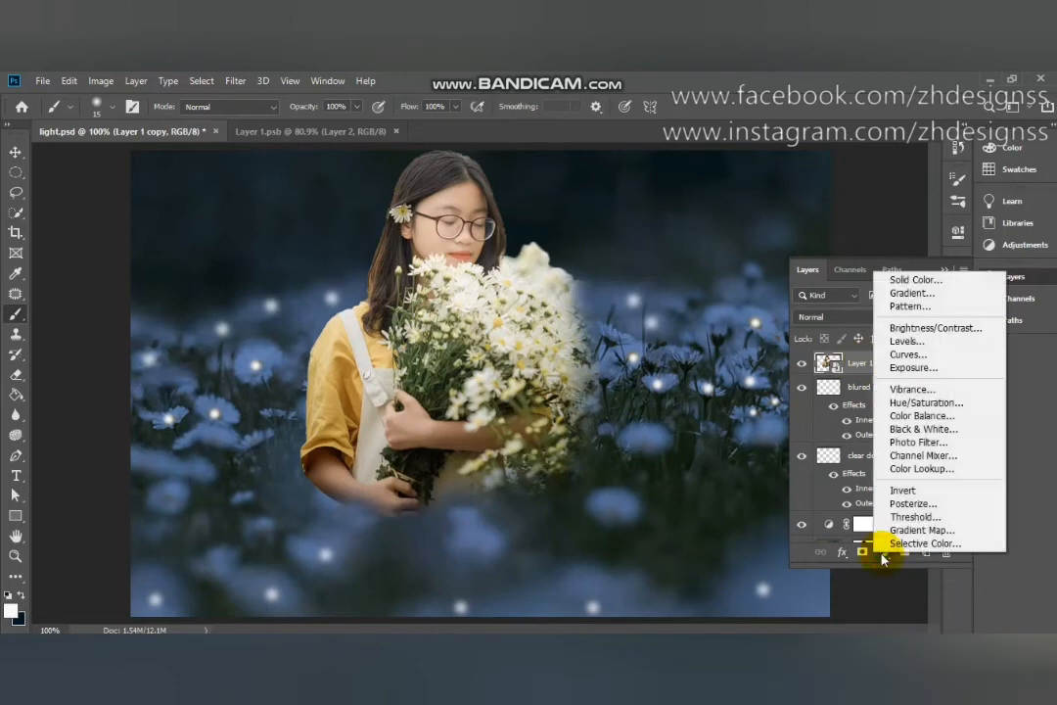
{"action": "left_click", "coordinate": [894, 472]}
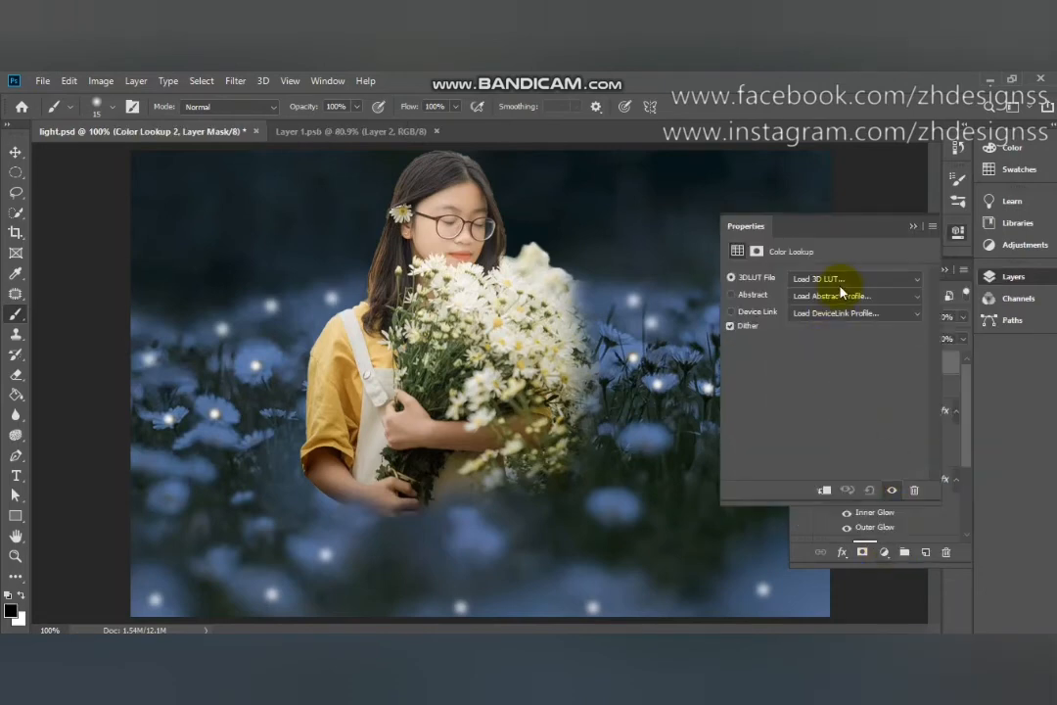
{"action": "left_click", "coordinate": [832, 278]}
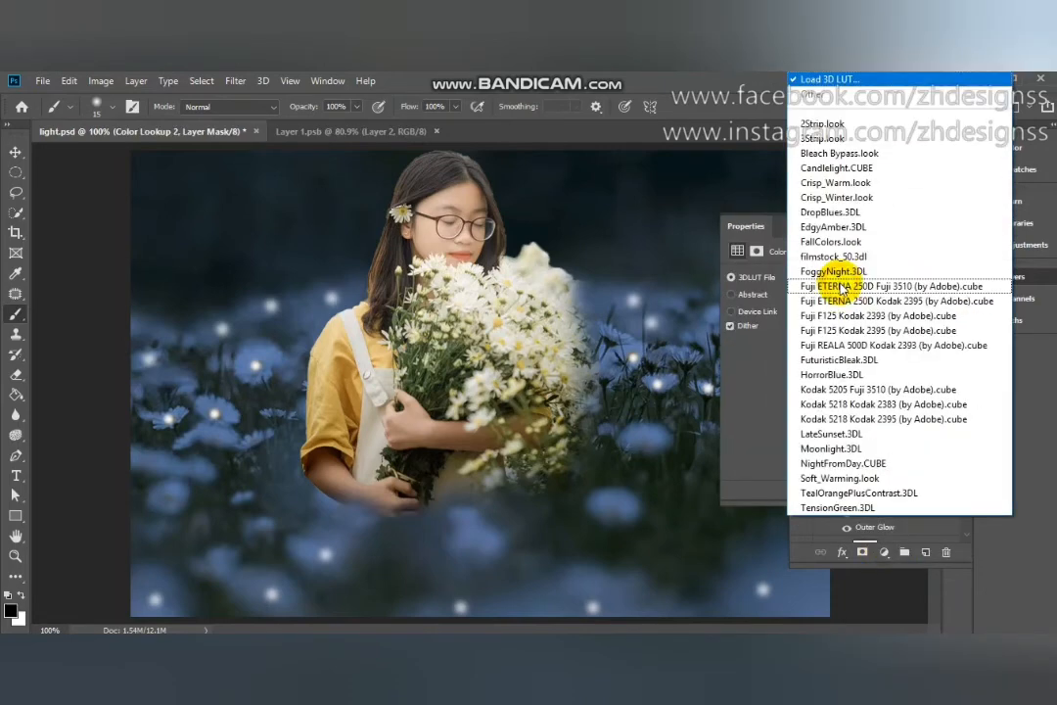
{"action": "left_click", "coordinate": [879, 466]}
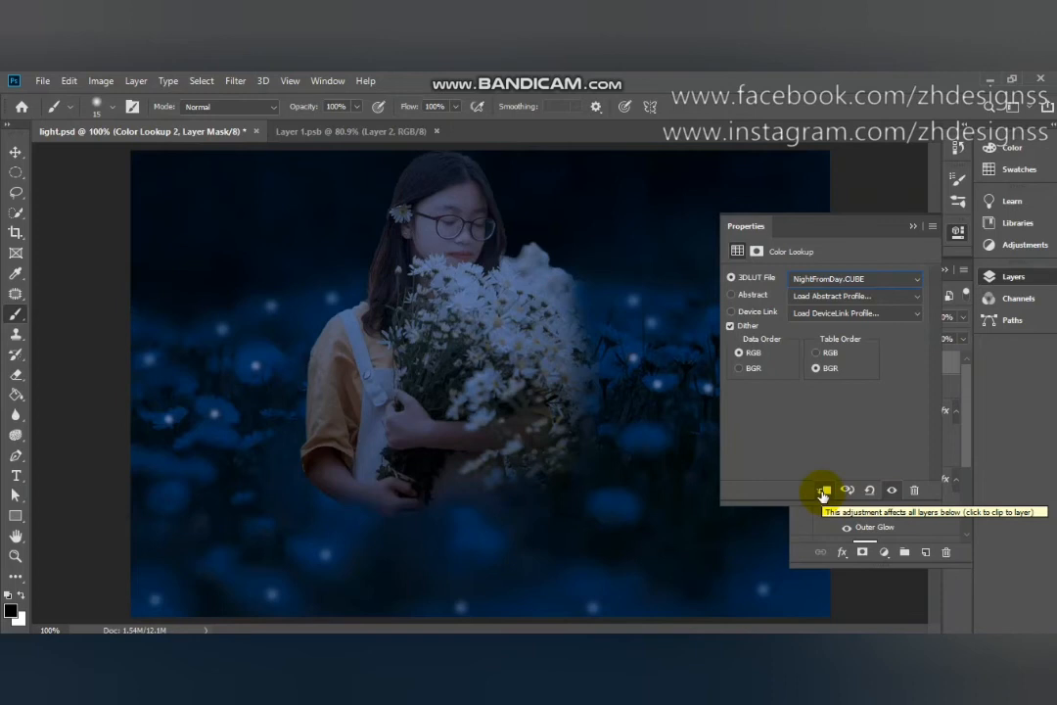
{"action": "left_click", "coordinate": [824, 491]}
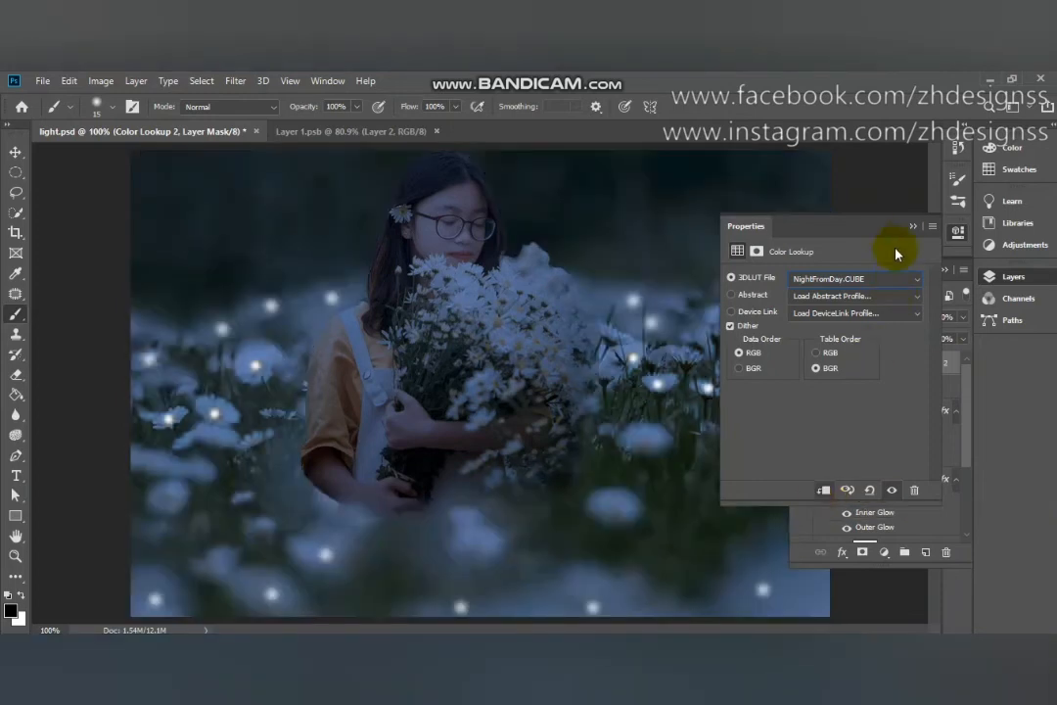
{"action": "left_click", "coordinate": [912, 228]}
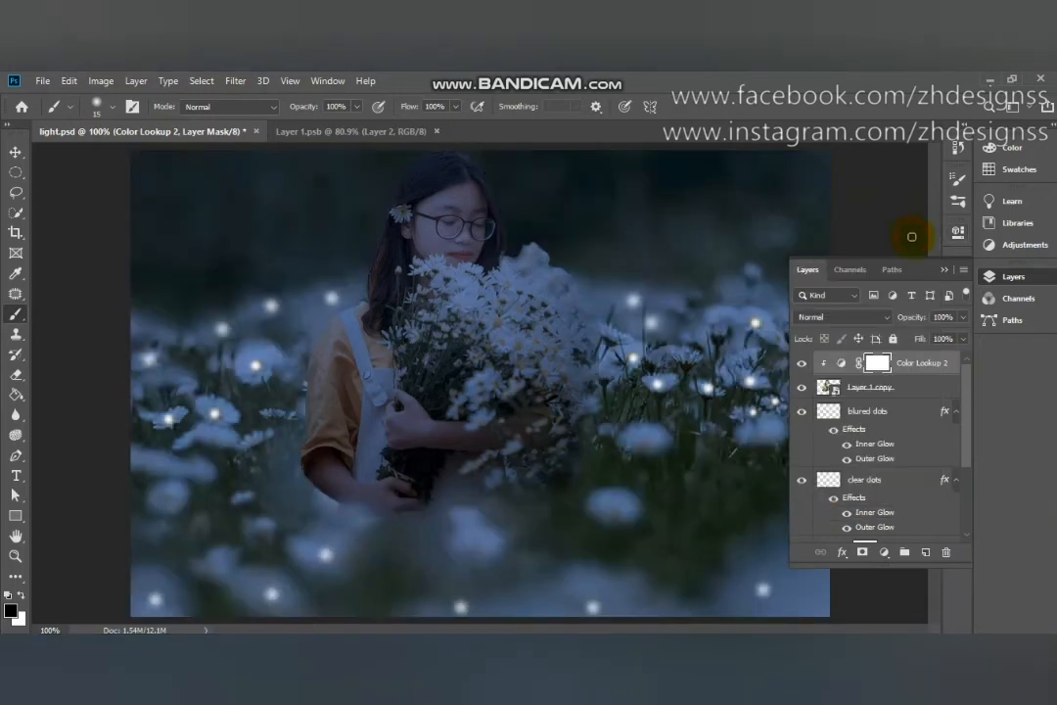
Add a clipped Brightness/Contrast adjustment directly above Layer 1 copy and raise the brightness to 70
{"action": "left_click", "coordinate": [880, 390]}
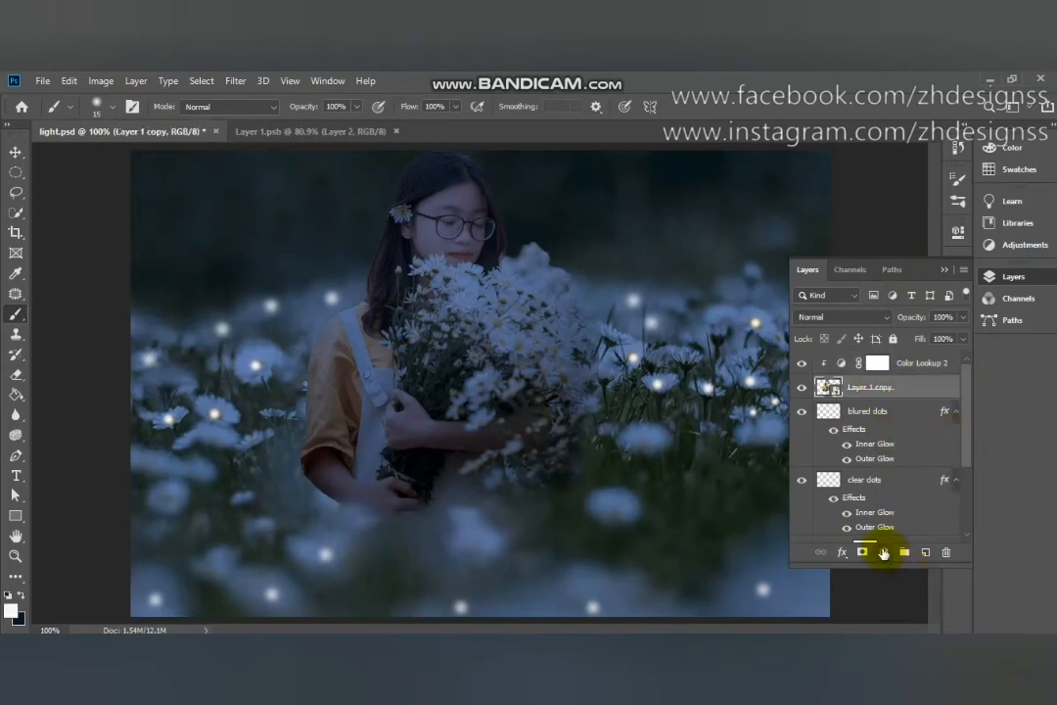
{"action": "left_click", "coordinate": [884, 554]}
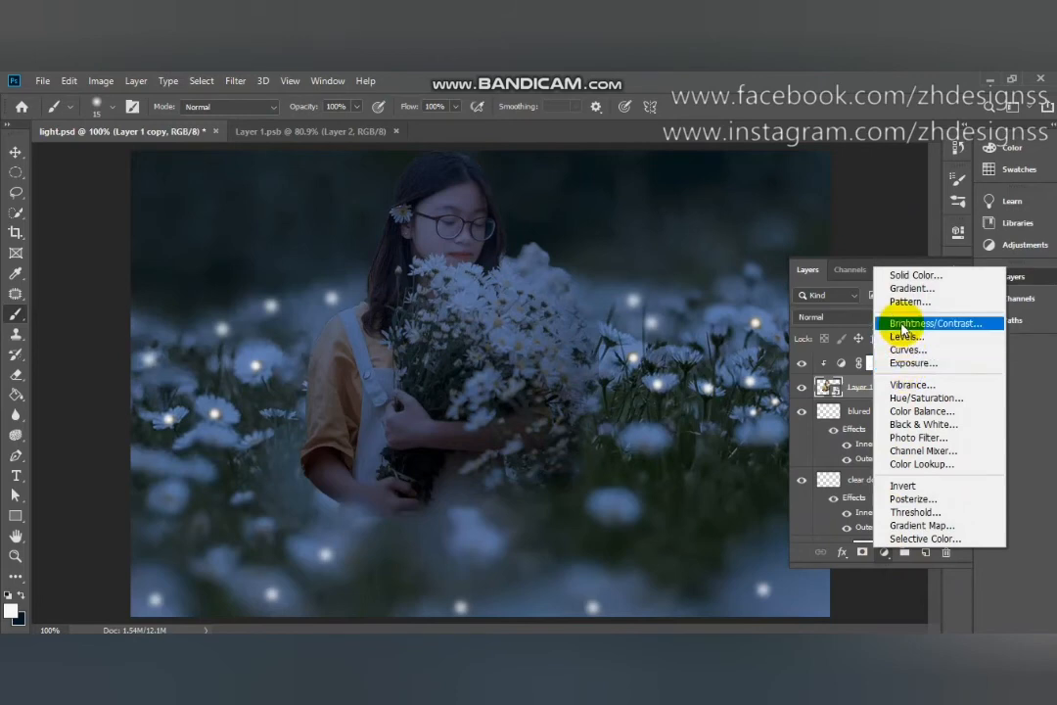
{"action": "left_click", "coordinate": [901, 324]}
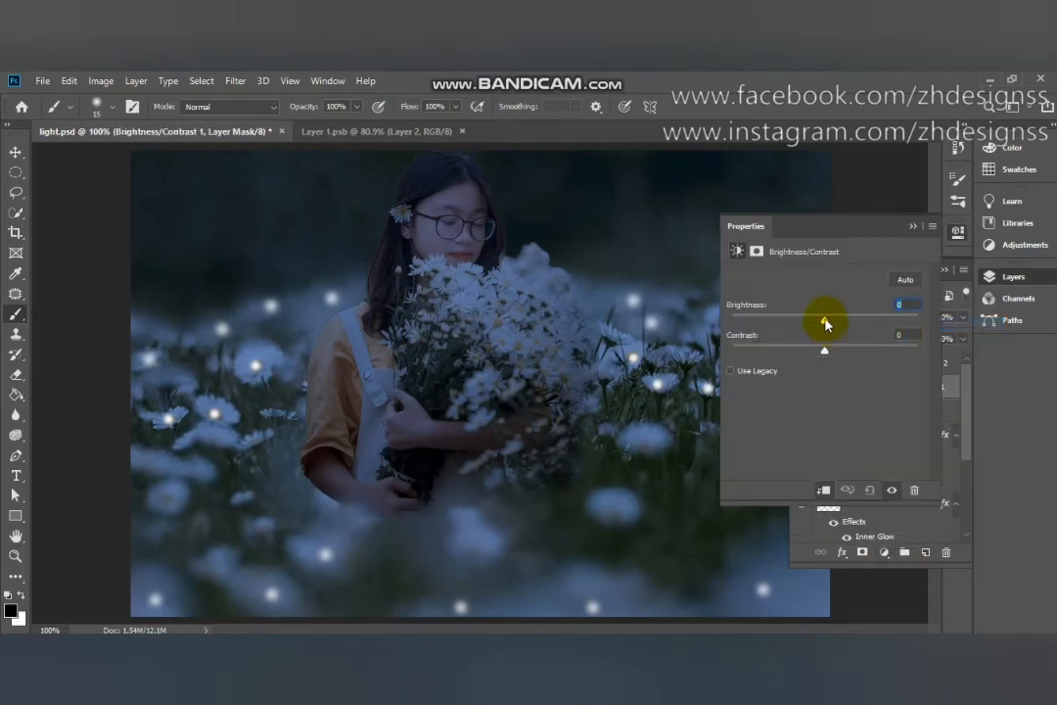
{"action": "left_click_drag", "start_coordinate": [825, 324], "coordinate": [874, 324]}
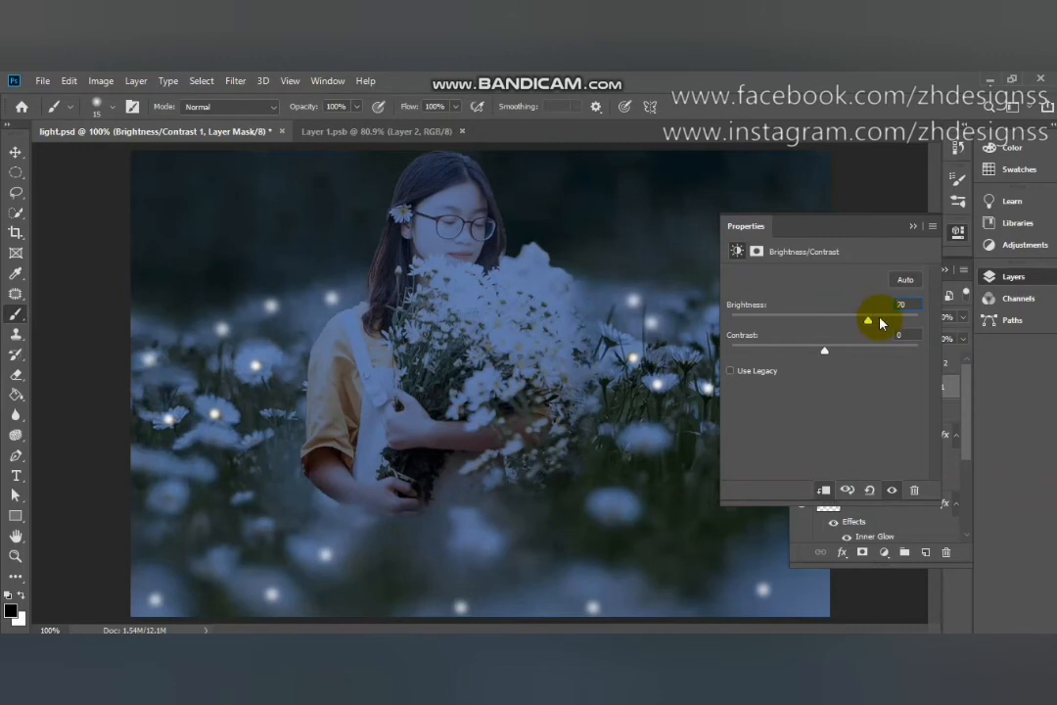
{"action": "left_click", "coordinate": [916, 229]}
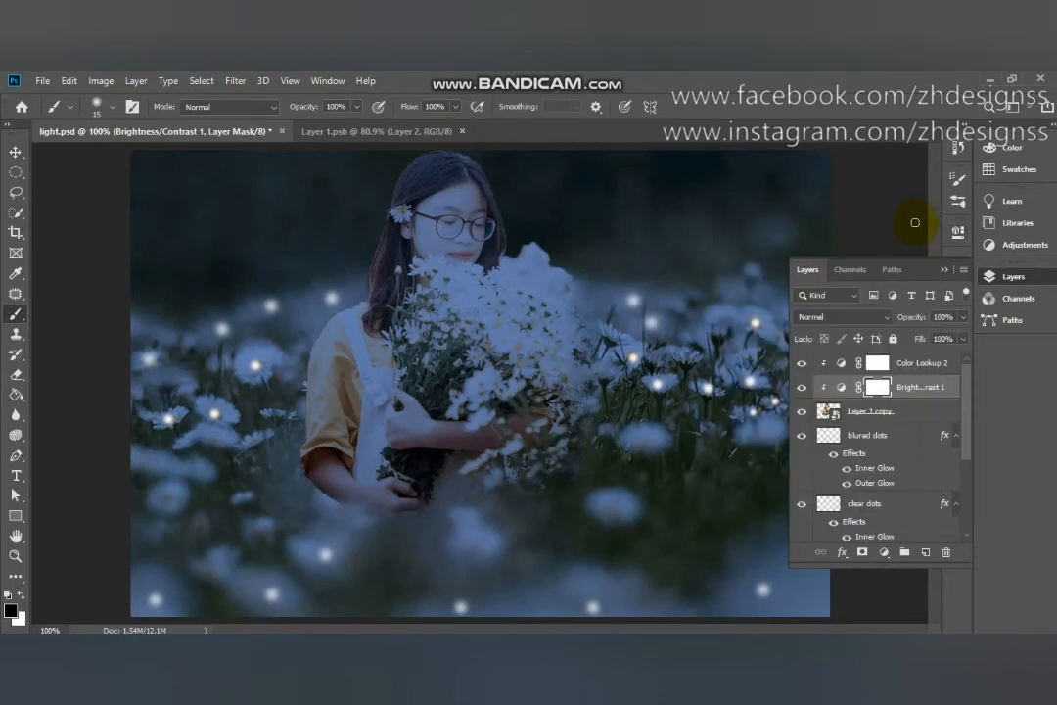
Add a layer mask to Layer 1 copy and invert it to black
{"action": "left_click", "coordinate": [831, 413]}
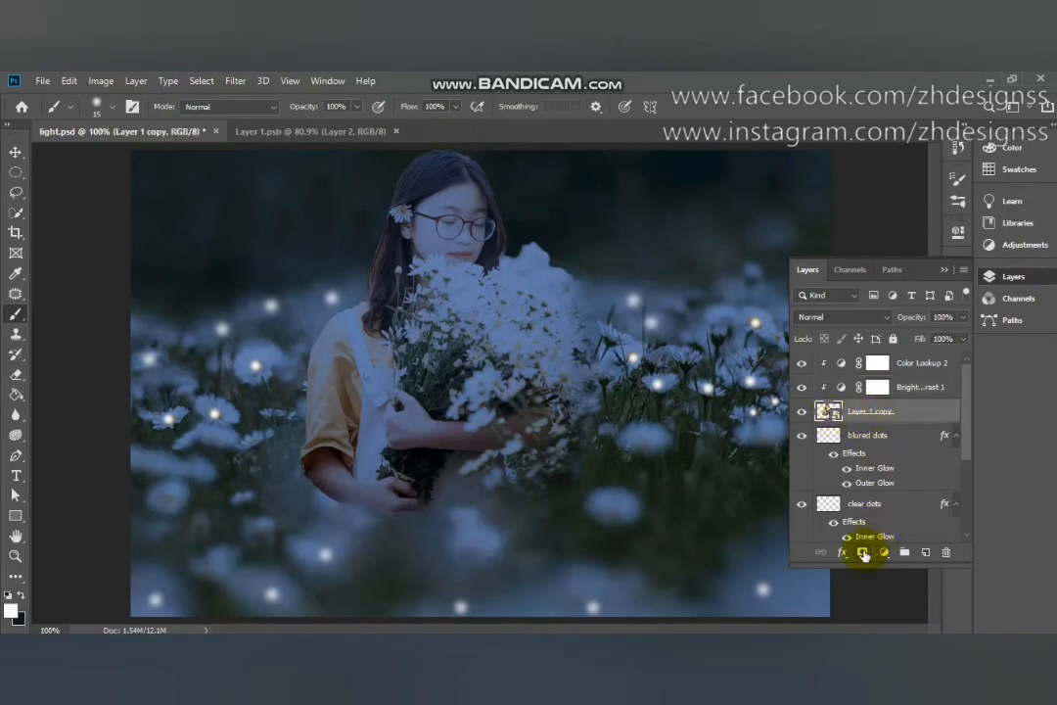
{"action": "left_click", "coordinate": [863, 554]}
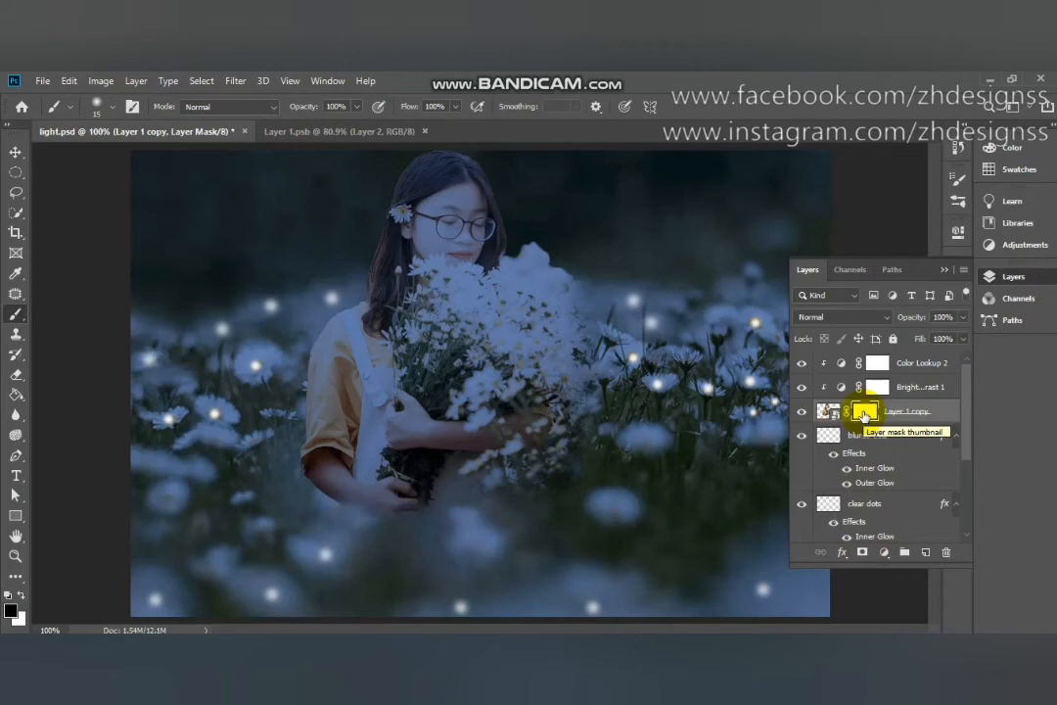
{"action": "key", "text": "ctrl+i"}
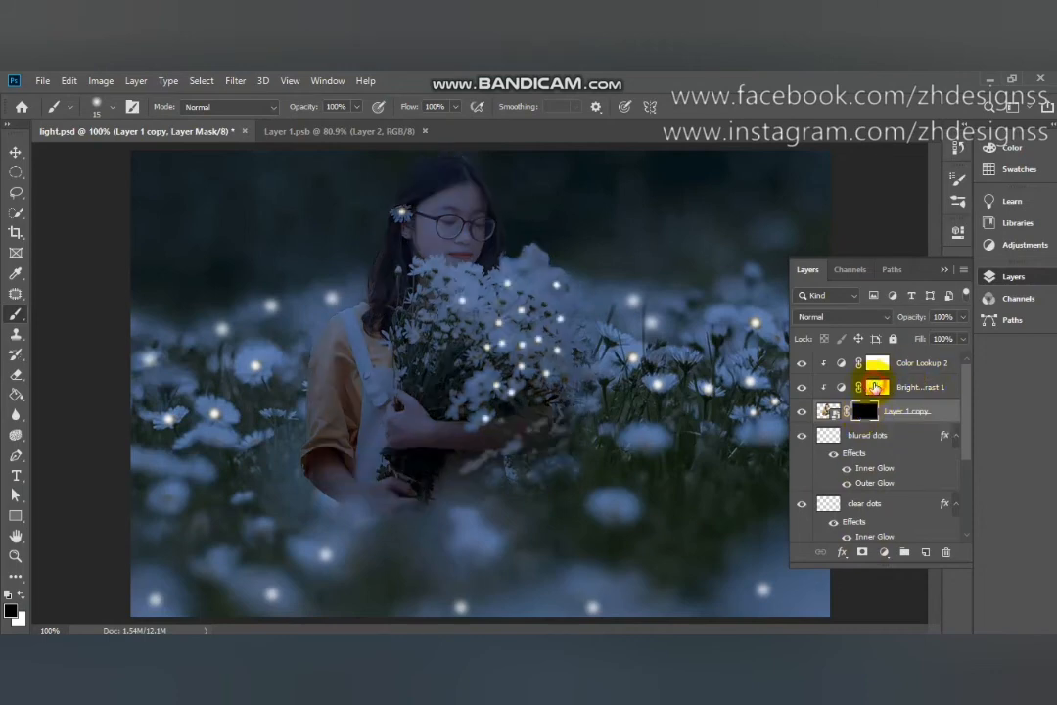
Paint white on the Layer 1 copy mask over the girl's face and hair with a soft 40 to 50 px brush
{"action": "left_click", "coordinate": [876, 388]}
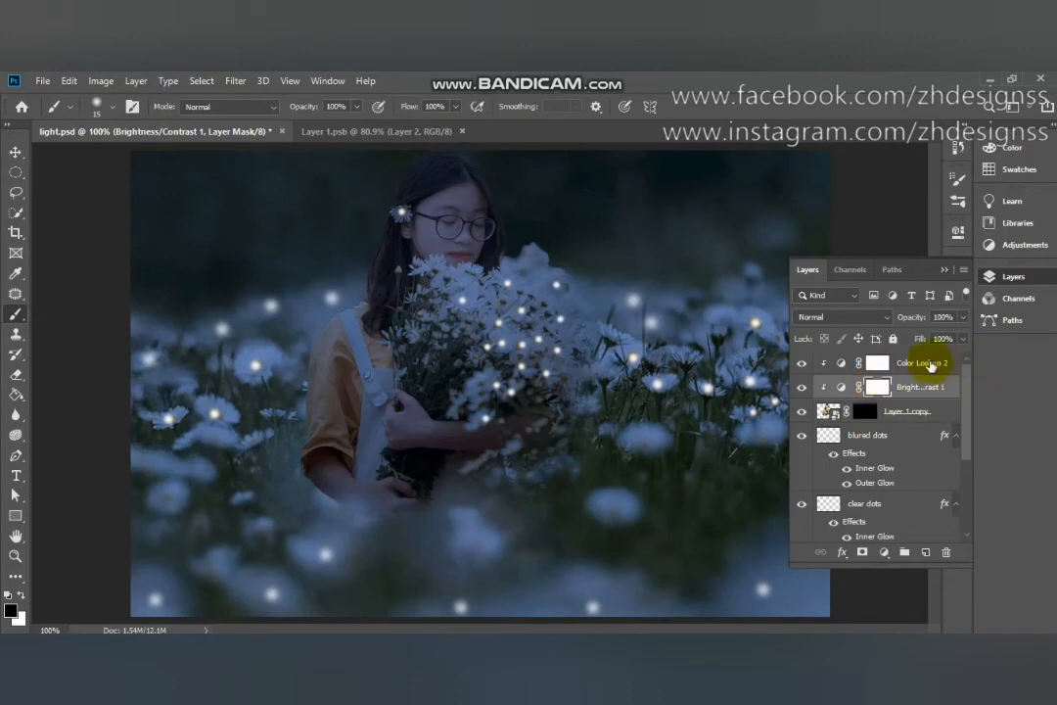
{"action": "left_click", "coordinate": [867, 413]}
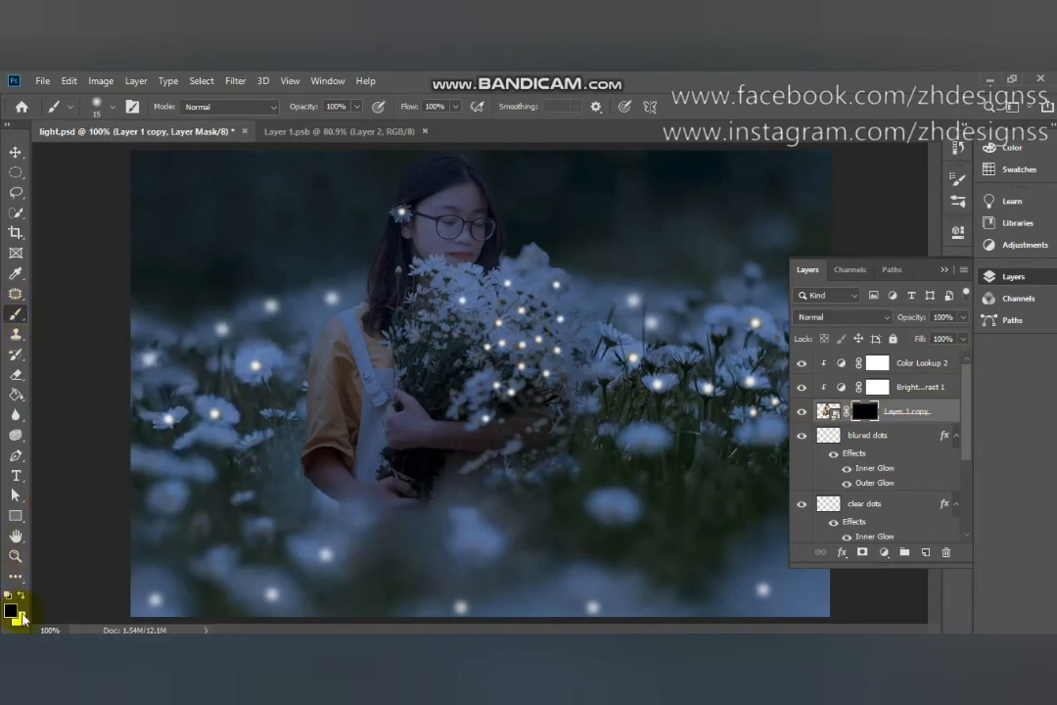
{"action": "key", "text": "x"}
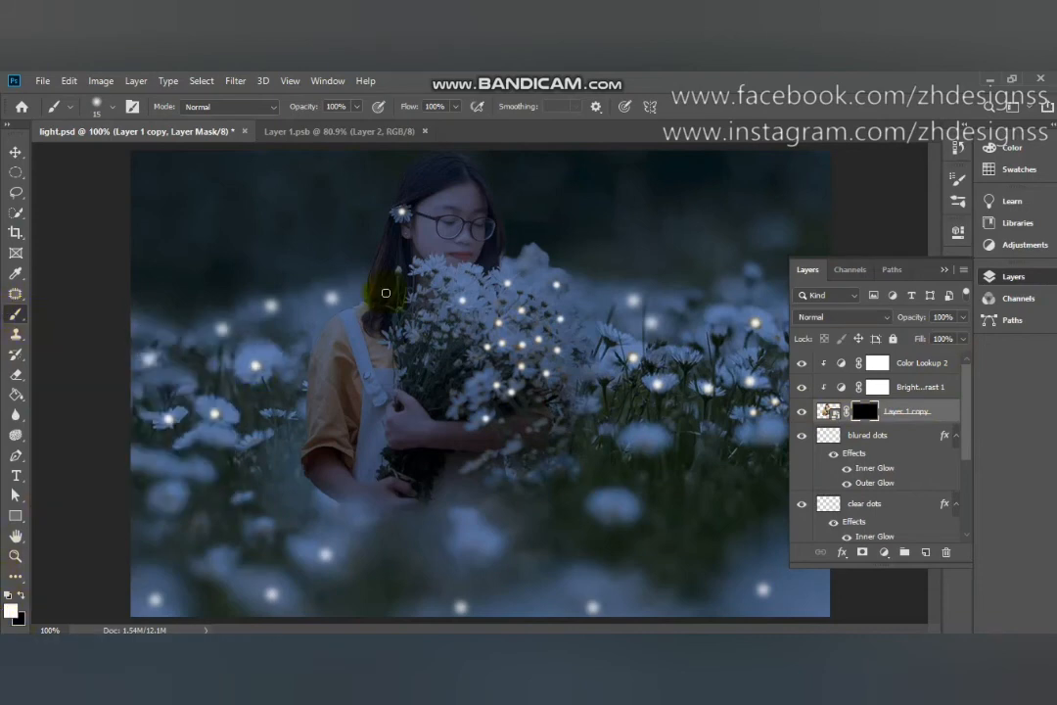
{"action": "key", "text": "bracketright"}
{"action": "key", "text": "bracketright"}
{"action": "key", "text": "bracketright"}
{"action": "key", "text": "bracketright"}
{"action": "key", "text": "bracketright"}
{"action": "left_click_drag", "start_coordinate": [385, 292], "coordinate": [464, 260]}
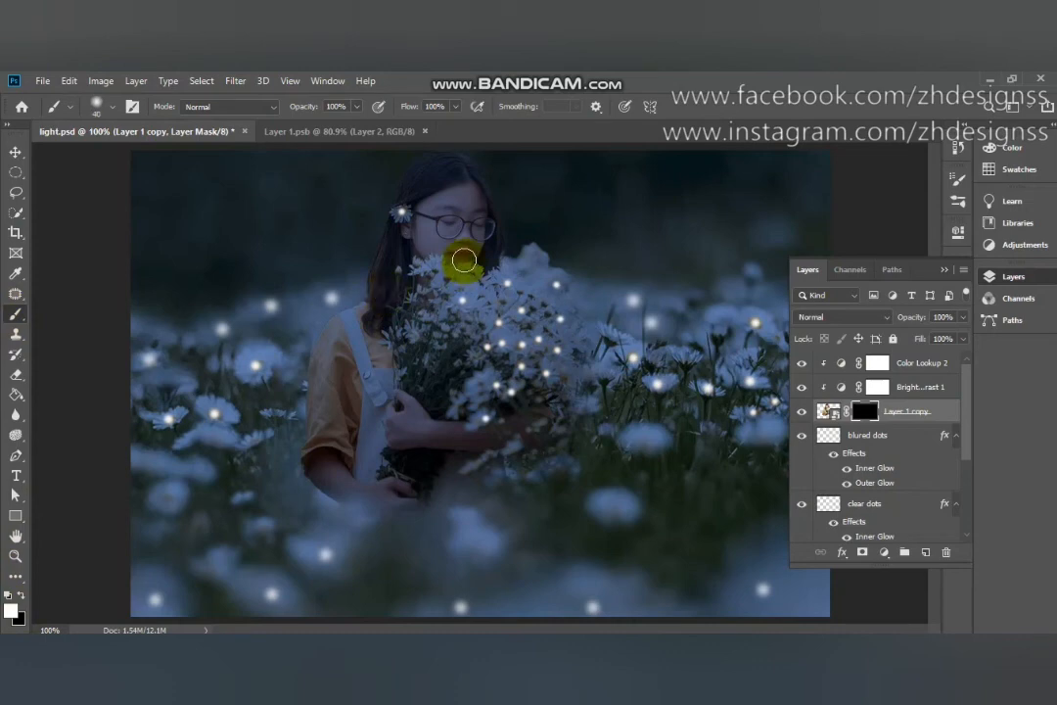
{"action": "mouse_move", "coordinate": [464, 261]}
{"action": "left_mouse_down"}
{"action": "mouse_move", "coordinate": [477, 195]}
{"action": "mouse_move", "coordinate": [474, 243]}
{"action": "mouse_move", "coordinate": [474, 198]}
{"action": "mouse_move", "coordinate": [439, 211]}
{"action": "mouse_move", "coordinate": [461, 233]}
{"action": "mouse_move", "coordinate": [426, 231]}
{"action": "mouse_move", "coordinate": [428, 248]}
{"action": "mouse_move", "coordinate": [453, 269]}
{"action": "mouse_move", "coordinate": [430, 227]}
{"action": "mouse_move", "coordinate": [457, 232]}
{"action": "mouse_move", "coordinate": [458, 256]}
{"action": "mouse_move", "coordinate": [469, 230]}
{"action": "mouse_move", "coordinate": [483, 231]}
{"action": "mouse_move", "coordinate": [475, 252]}
{"action": "mouse_move", "coordinate": [475, 180]}
{"action": "mouse_move", "coordinate": [443, 169]}
{"action": "mouse_move", "coordinate": [485, 195]}
{"action": "mouse_move", "coordinate": [494, 262]}
{"action": "mouse_move", "coordinate": [484, 206]}
{"action": "mouse_move", "coordinate": [498, 235]}
{"action": "left_mouse_up"}
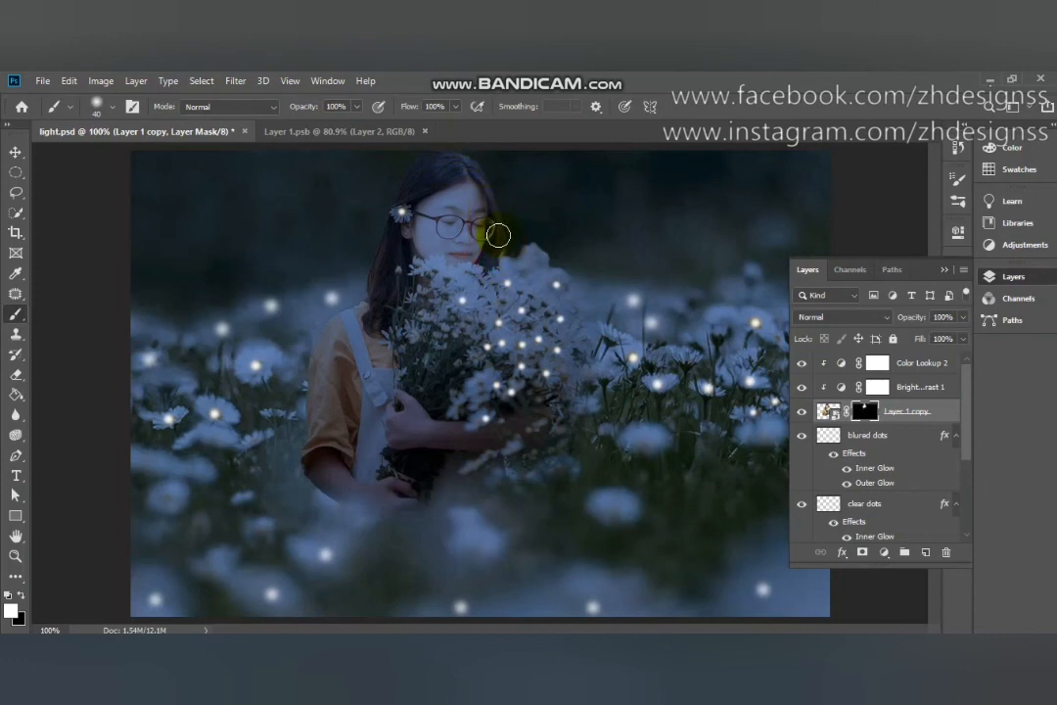
{"action": "key", "text": "bracketright"}
{"action": "mouse_move", "coordinate": [445, 173]}
{"action": "left_mouse_down"}
{"action": "mouse_move", "coordinate": [415, 179]}
{"action": "mouse_move", "coordinate": [437, 182]}
{"action": "mouse_move", "coordinate": [438, 219]}
{"action": "mouse_move", "coordinate": [411, 270]}
{"action": "mouse_move", "coordinate": [455, 236]}
{"action": "mouse_move", "coordinate": [459, 251]}
{"action": "mouse_move", "coordinate": [474, 228]}
{"action": "mouse_move", "coordinate": [490, 243]}
{"action": "mouse_move", "coordinate": [493, 210]}
{"action": "left_mouse_up"}
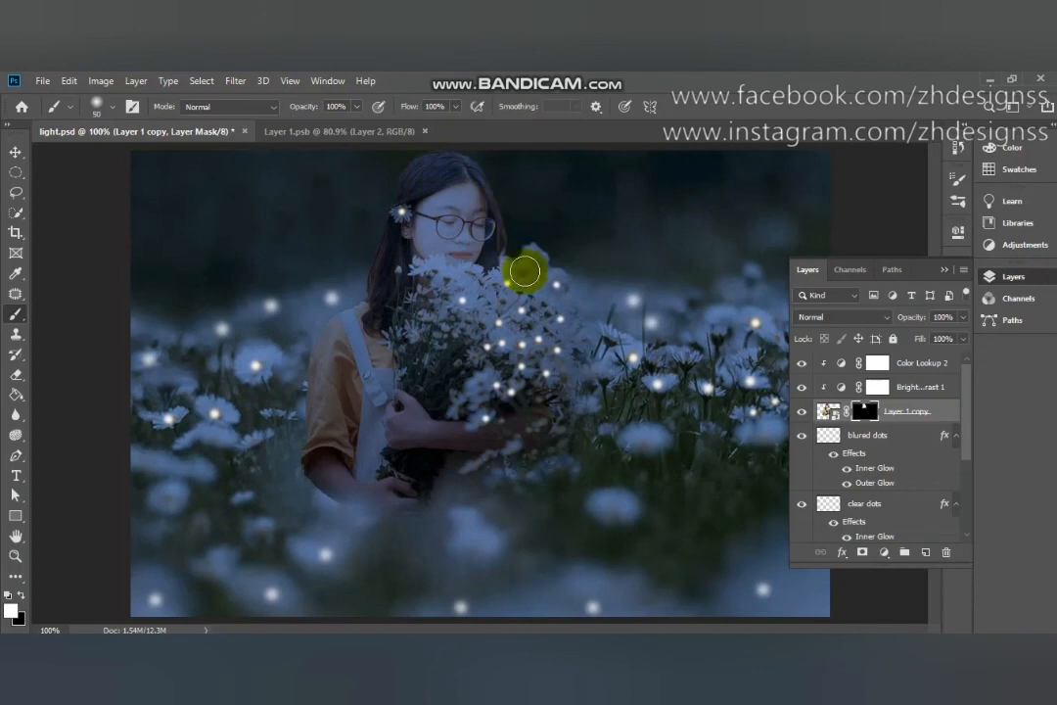
Add a new layer above Color Lookup 2 and paint one soft white 150 px dab over the girl's face
{"action": "left_click", "coordinate": [945, 364]}
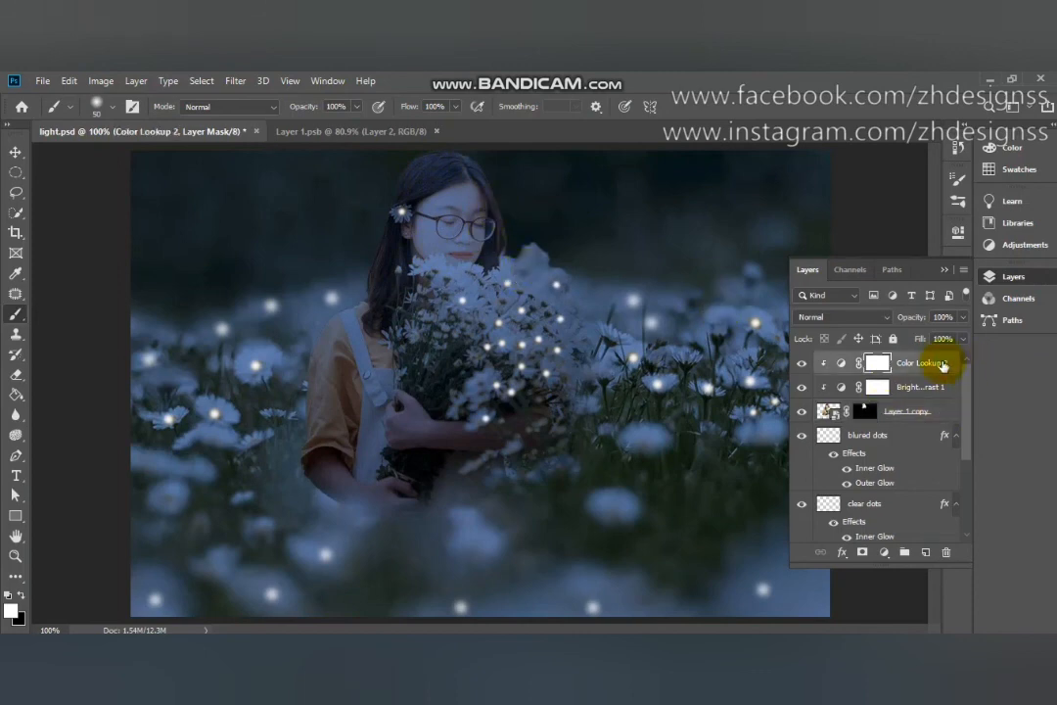
{"action": "left_click", "coordinate": [927, 553]}
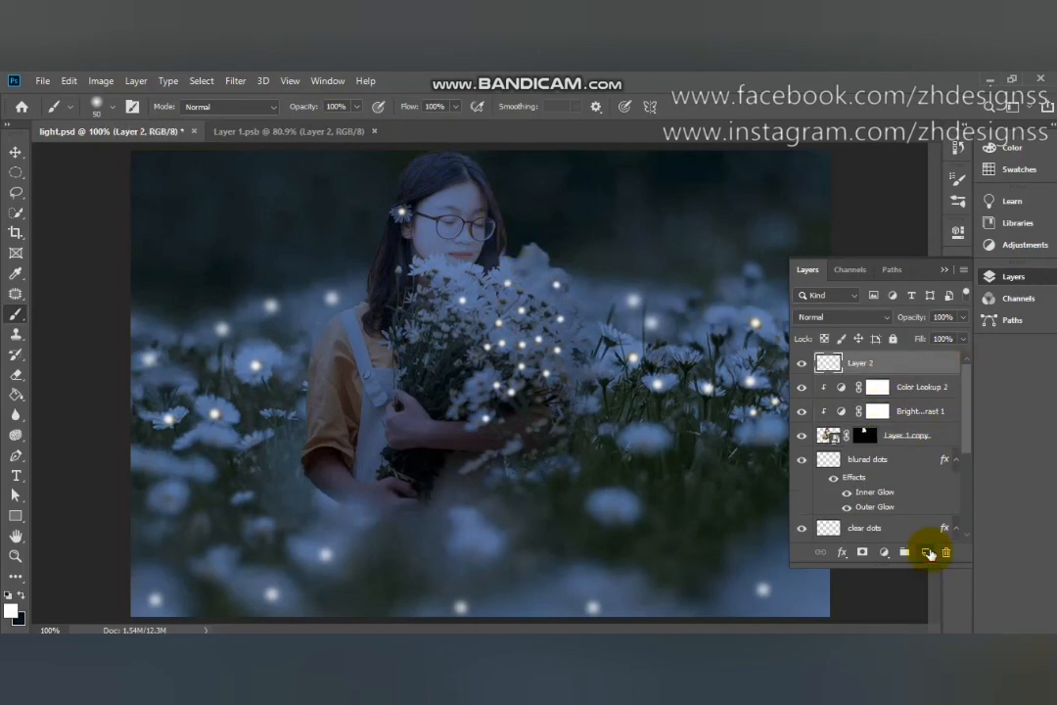
{"action": "key", "text": "bracketright"}
{"action": "key", "text": "bracketright"}
{"action": "key", "text": "bracketright"}
{"action": "key", "text": "bracketright"}
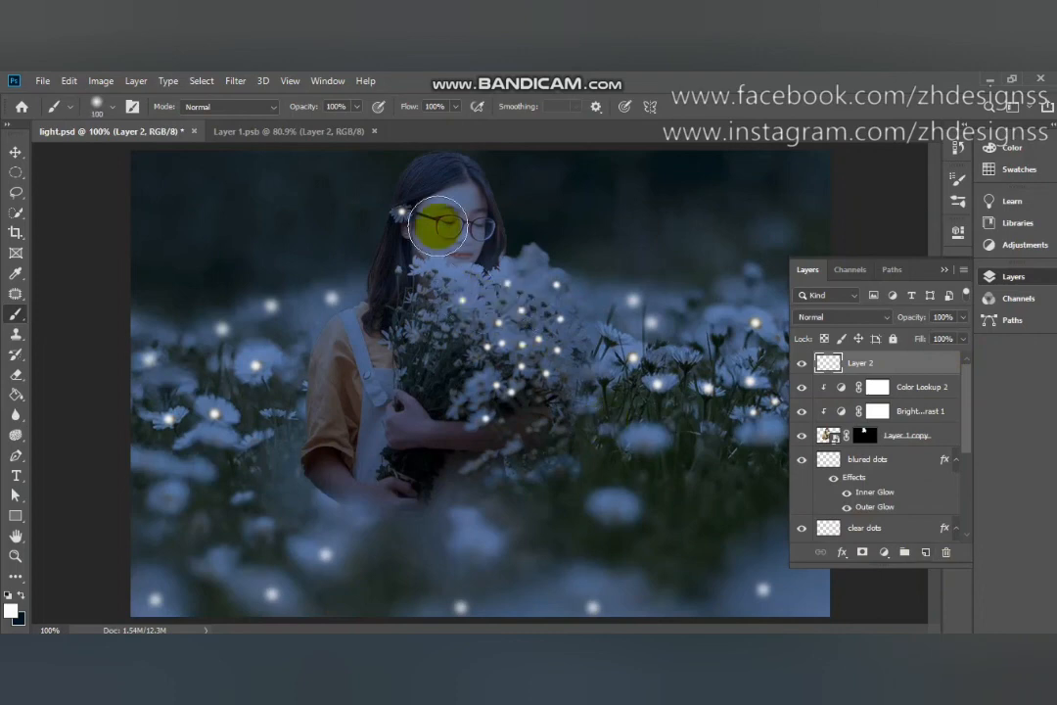
{"action": "key", "text": "bracketright"}
{"action": "key", "text": "bracketright"}
{"action": "key", "text": "bracketright"}
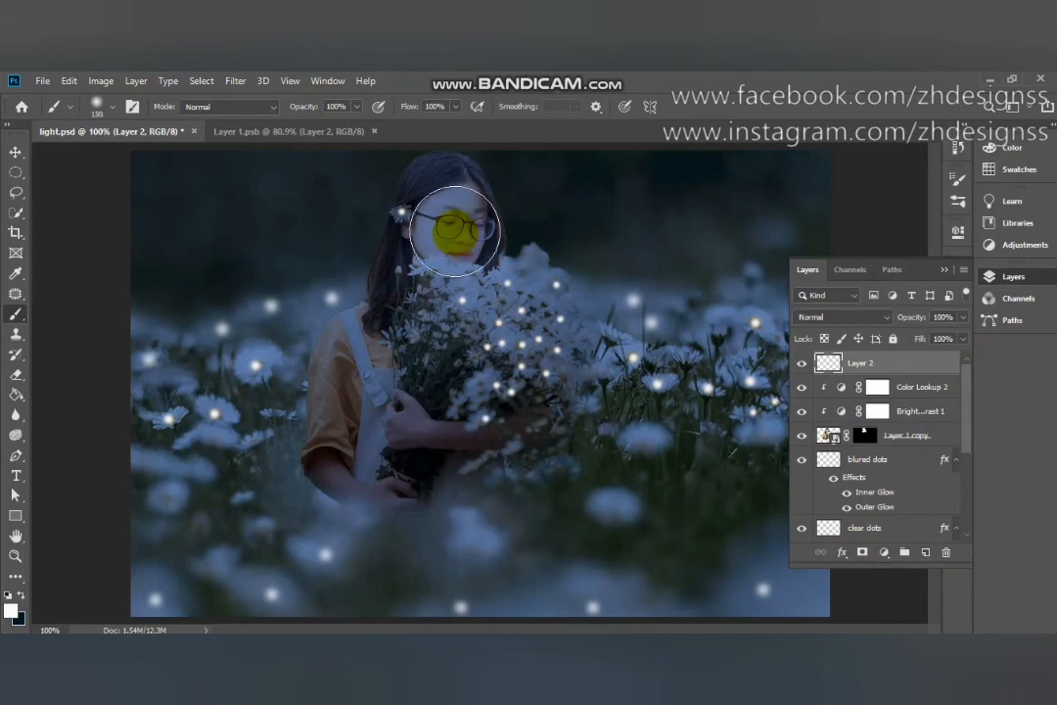
{"action": "left_click", "coordinate": [455, 231]}
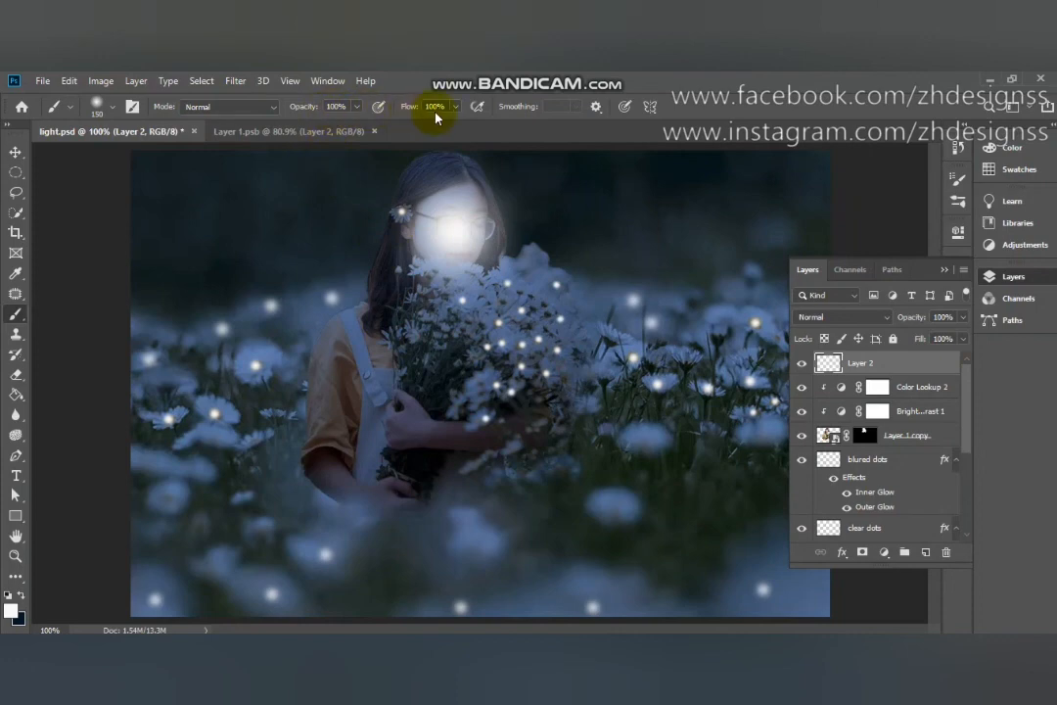
Set Layer 2 to the Overlay blend mode and move its white glow slightly right and down over the girl's face
{"action": "left_click", "coordinate": [848, 321]}
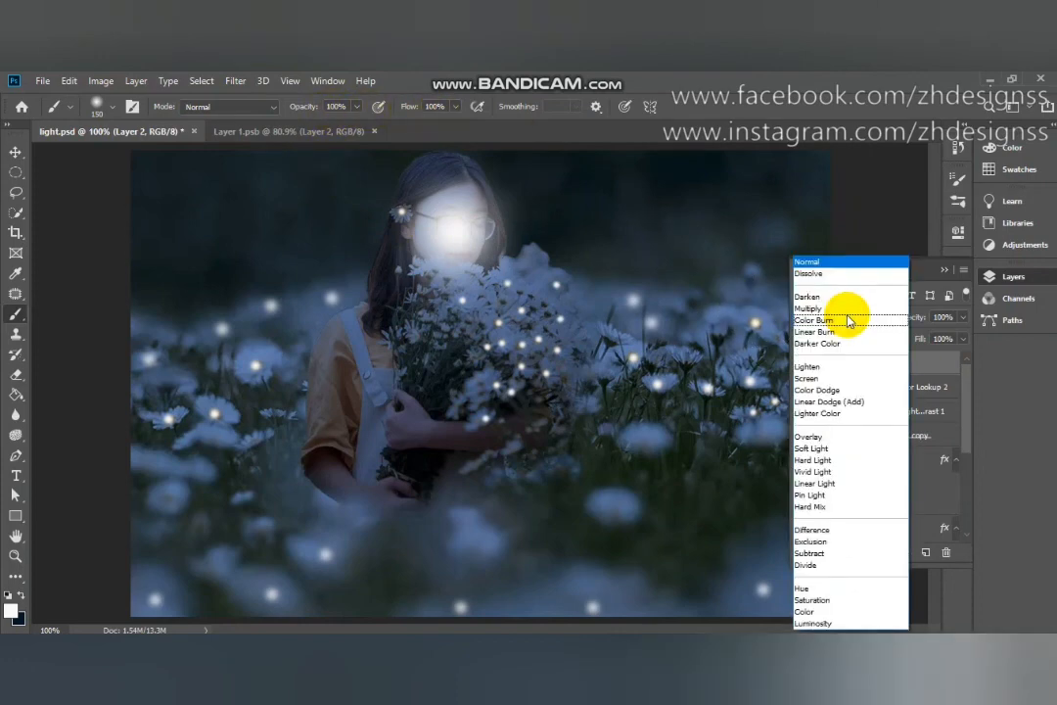
{"action": "left_click", "coordinate": [852, 439]}
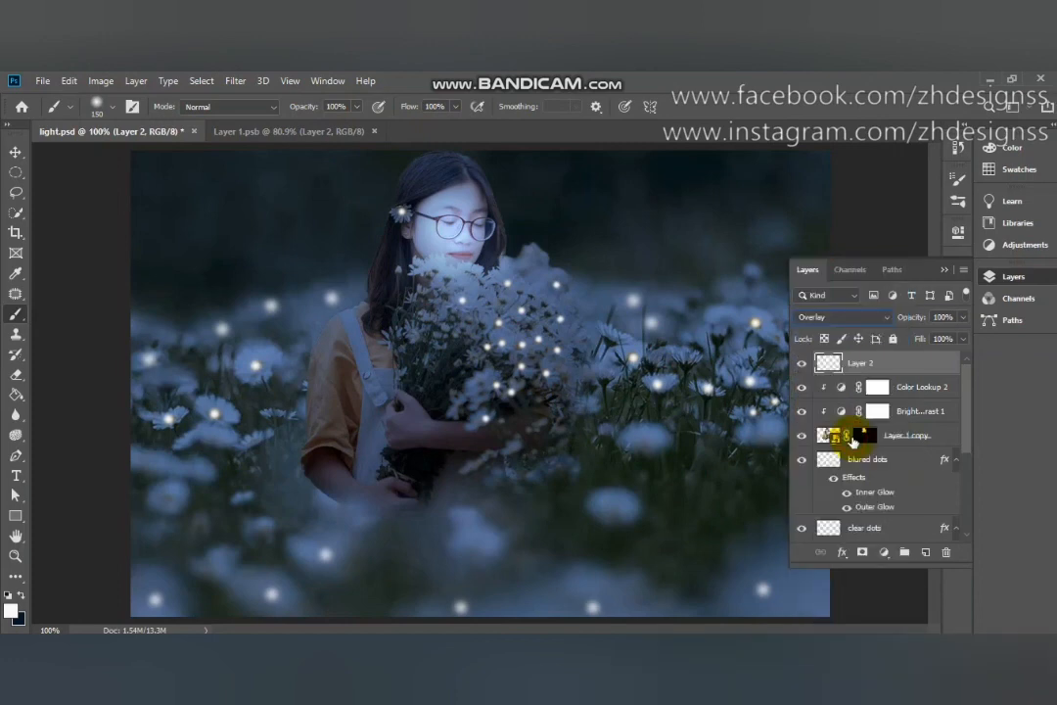
{"action": "left_click", "coordinate": [13, 150]}
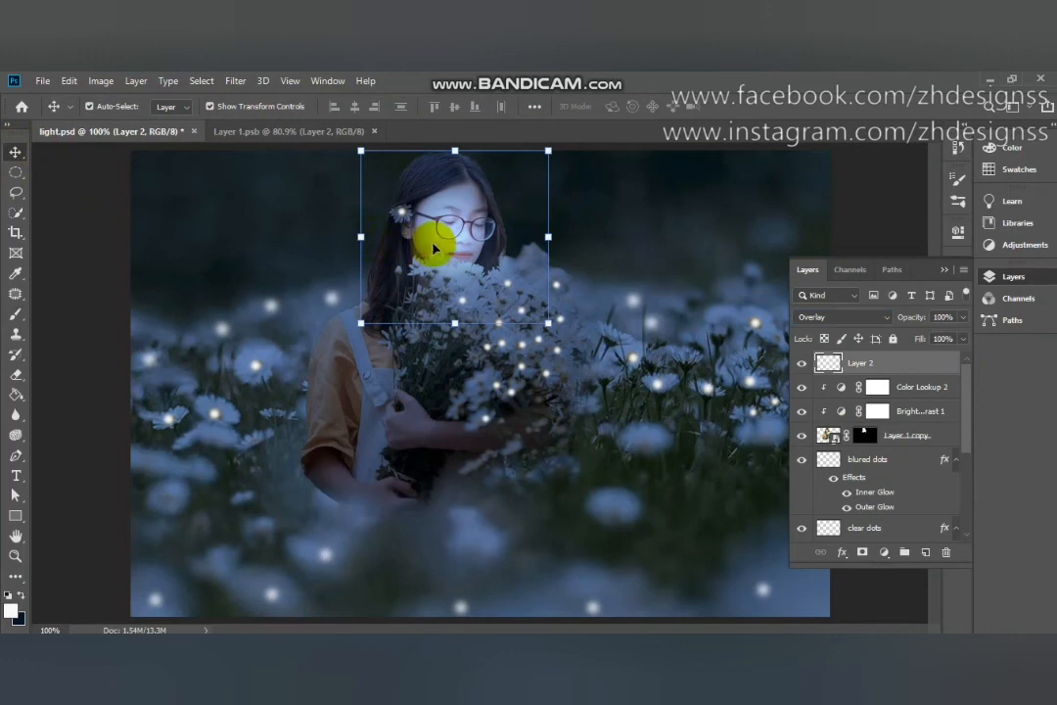
{"action": "left_click_drag", "start_coordinate": [436, 241], "coordinate": [465, 250]}
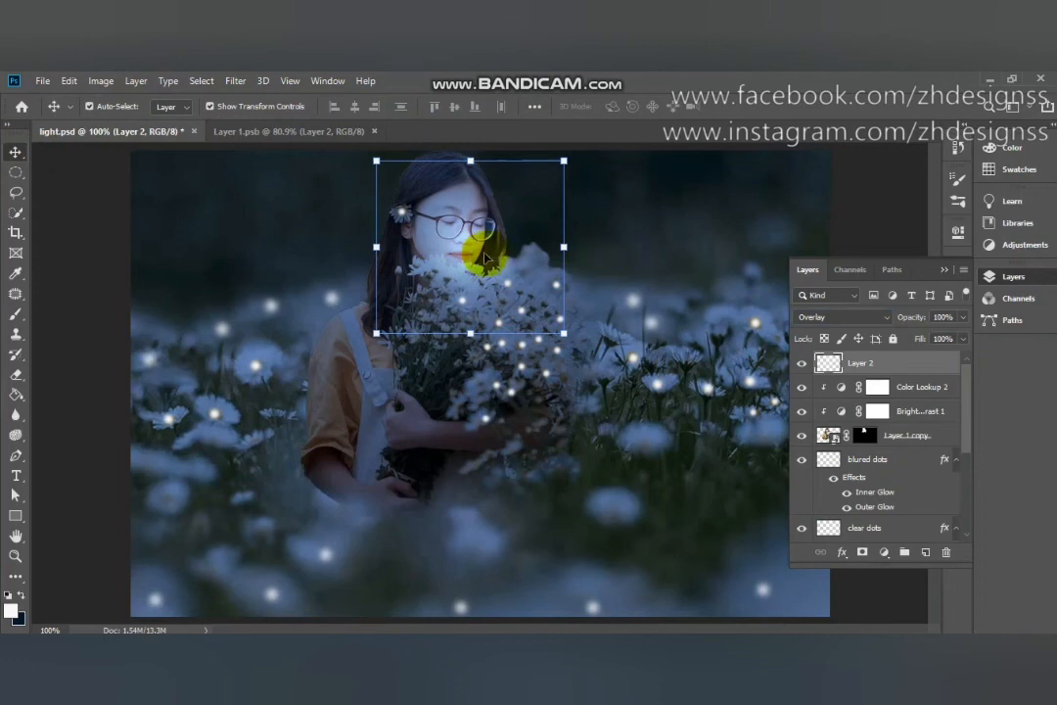
{"action": "left_click", "coordinate": [620, 306]}
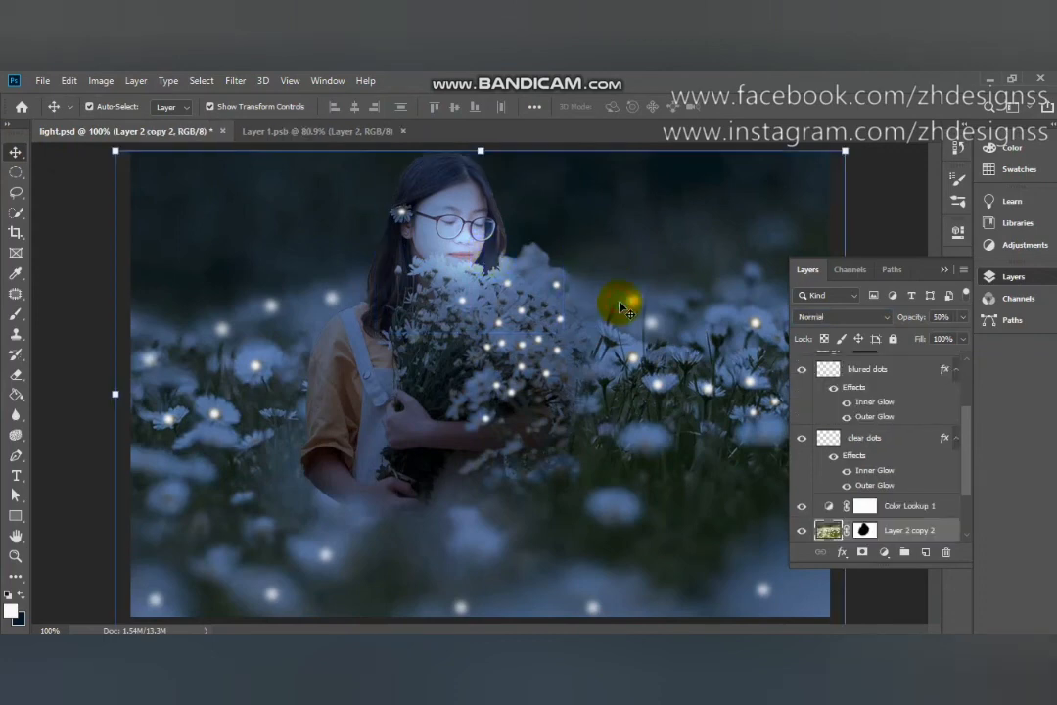
{"action": "left_click", "coordinate": [945, 271]}
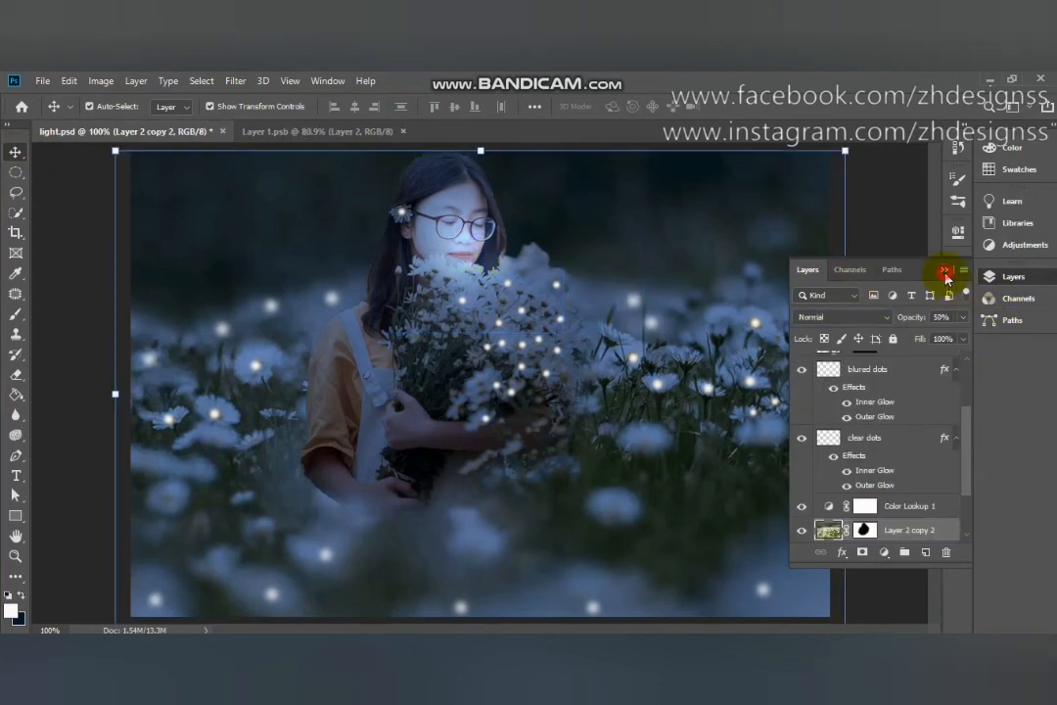